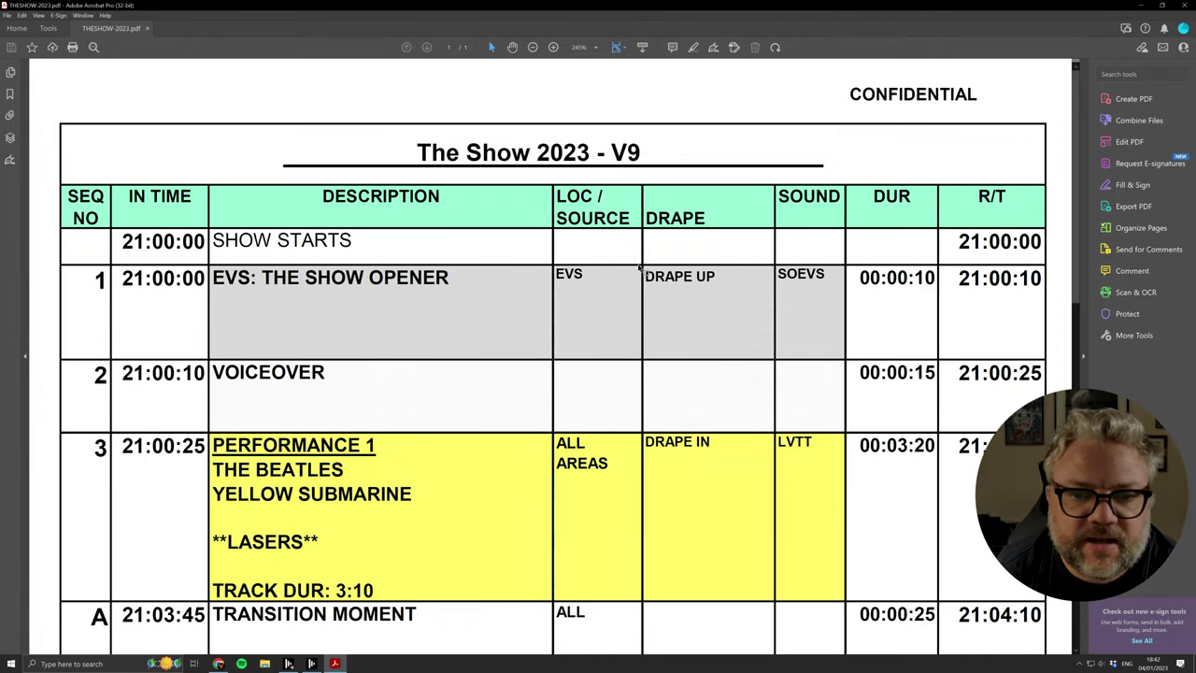
# Scroll down through The Show 2023 - V9 running order to item 8, then back to the top.
pyautogui.scroll(-5, 410, 352)
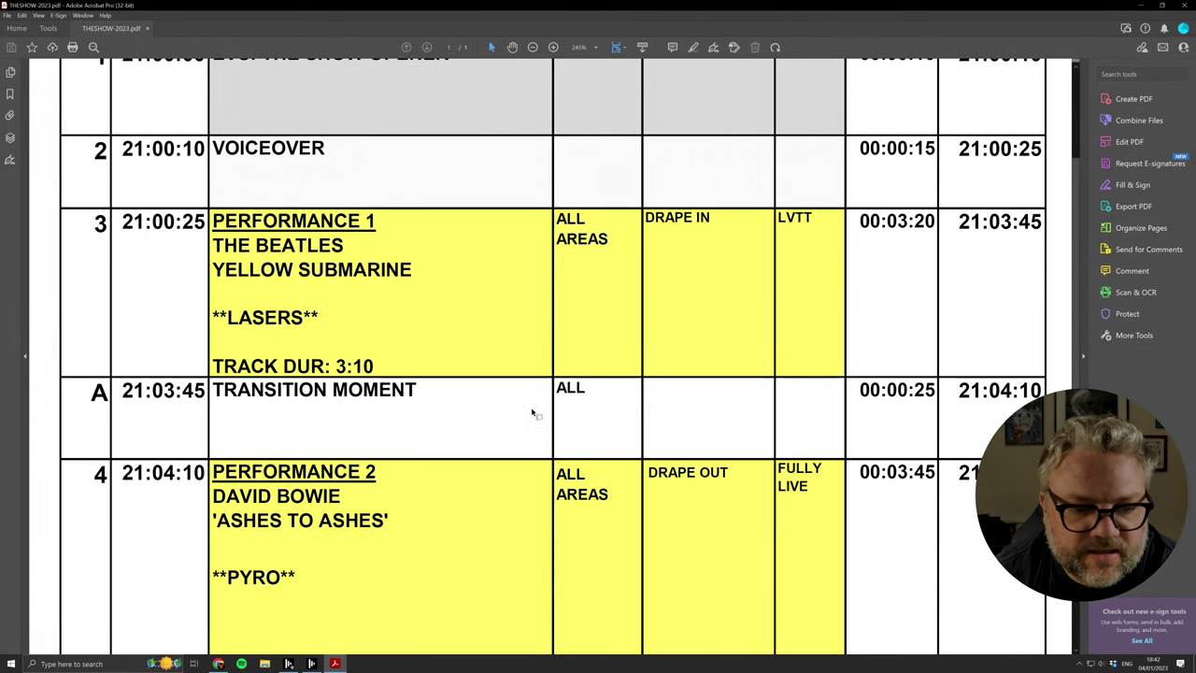
pyautogui.scroll(-4, 488, 378)
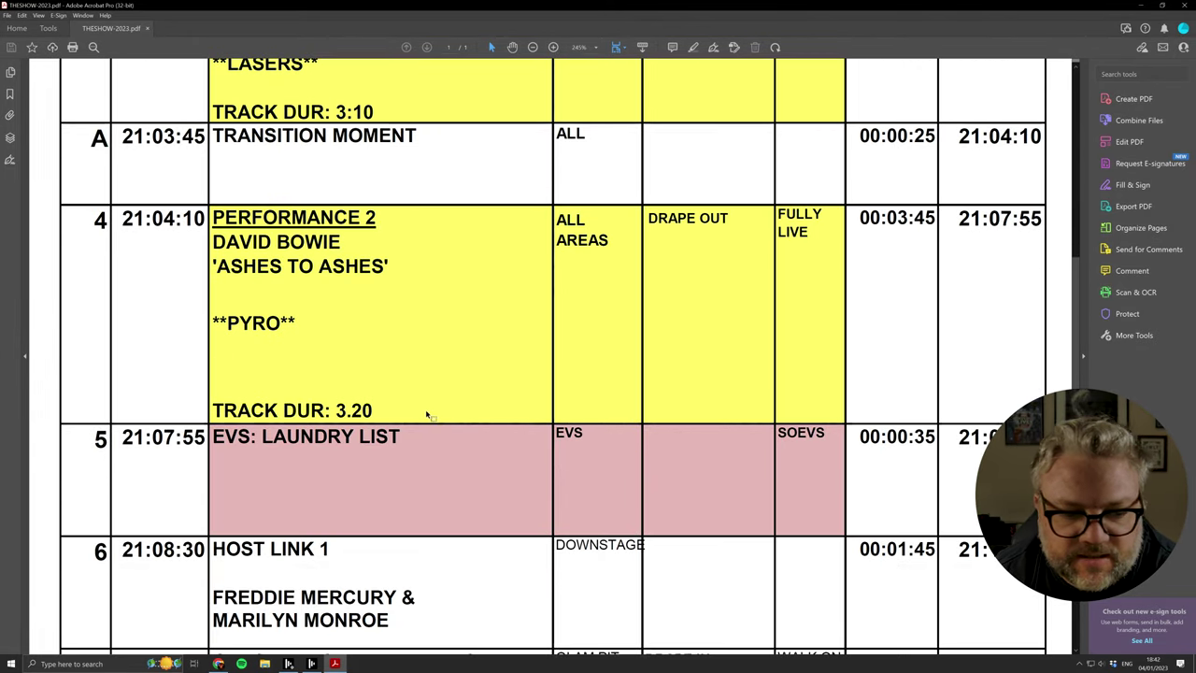
pyautogui.scroll(-3, 506, 407)
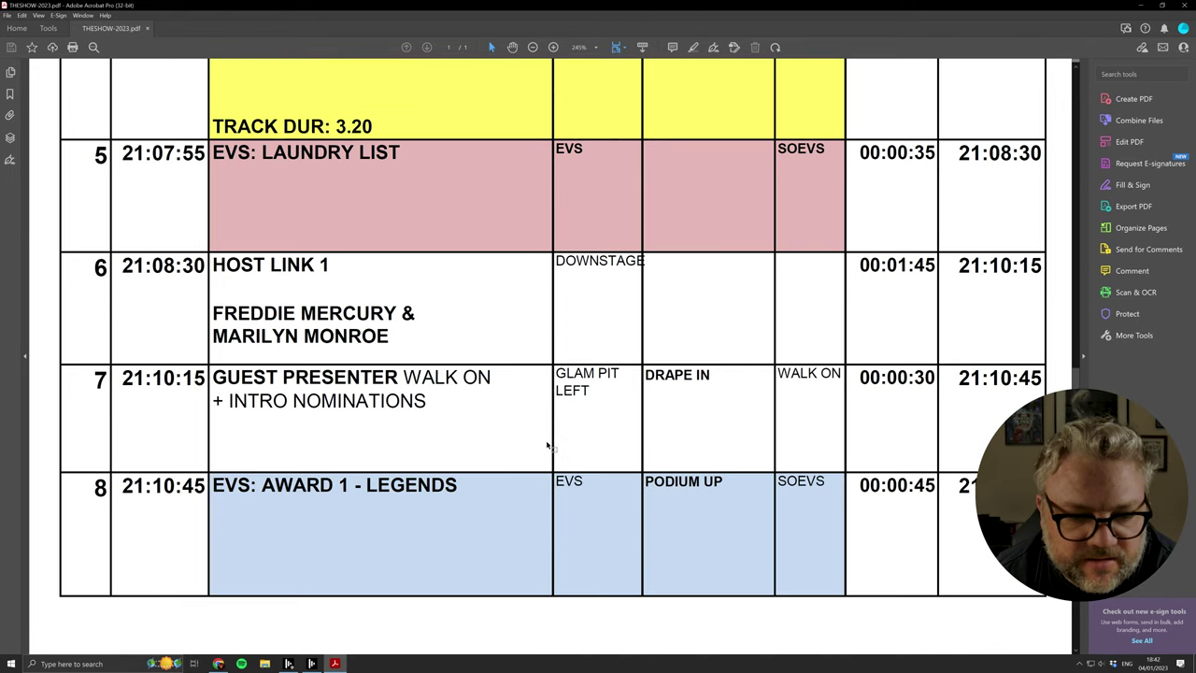
pyautogui.scroll(8, 491, 465)
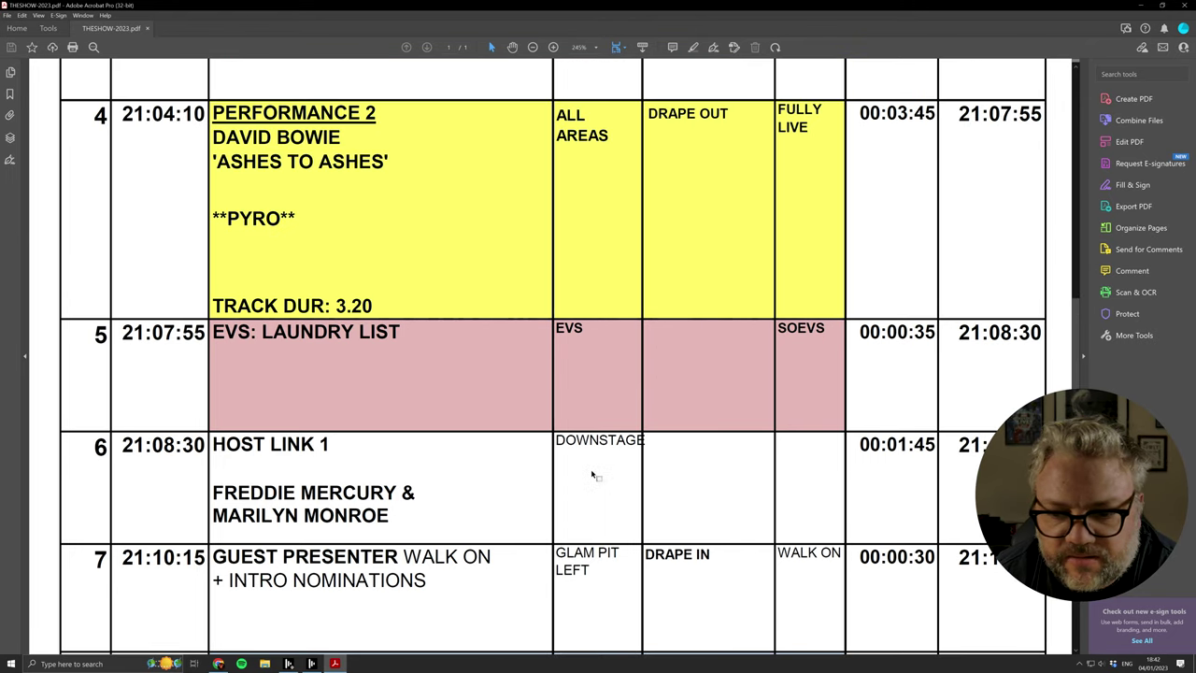
pyautogui.scroll(4, 561, 435)
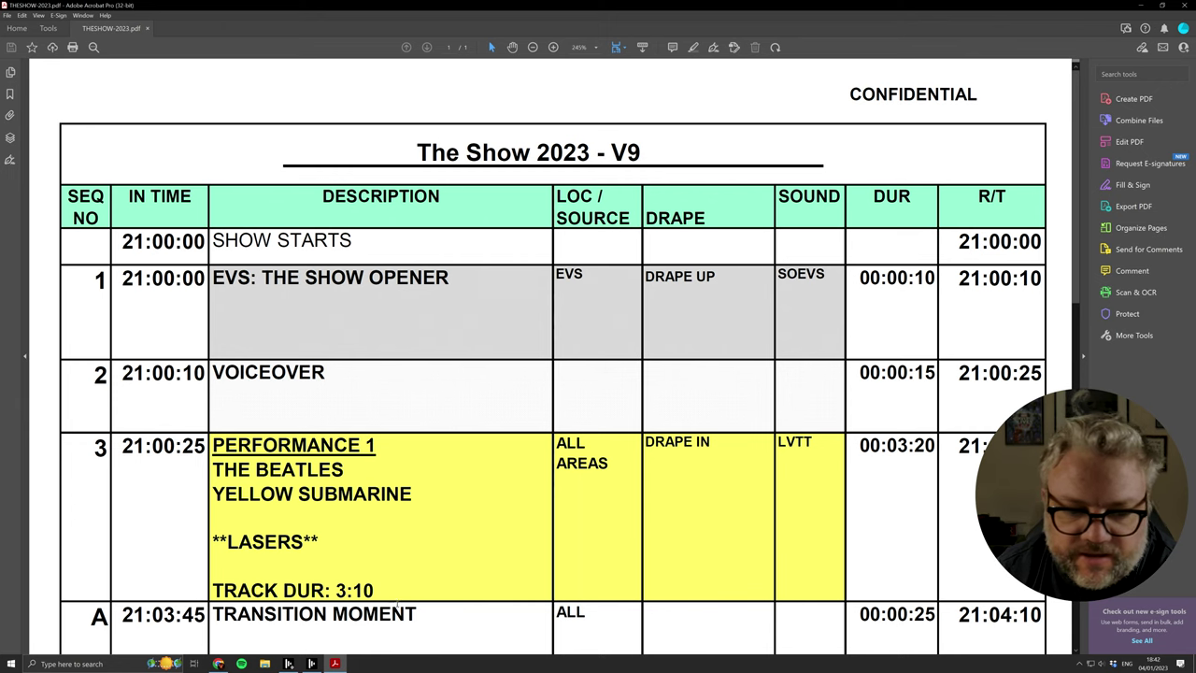
# Bring up the disguise stage, orbit it to view the screen at an angle, and inspect the timeline track options.
pyautogui.click(312, 664)
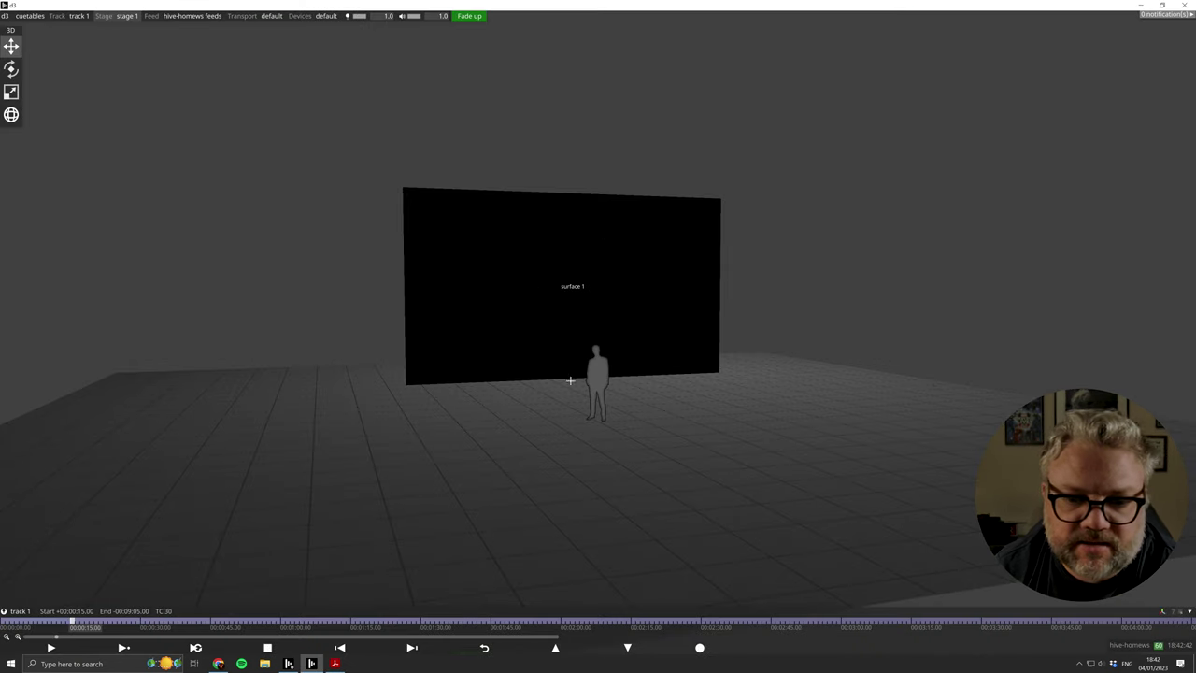
pyautogui.moveTo(580, 389); pyautogui.dragTo(575, 358)
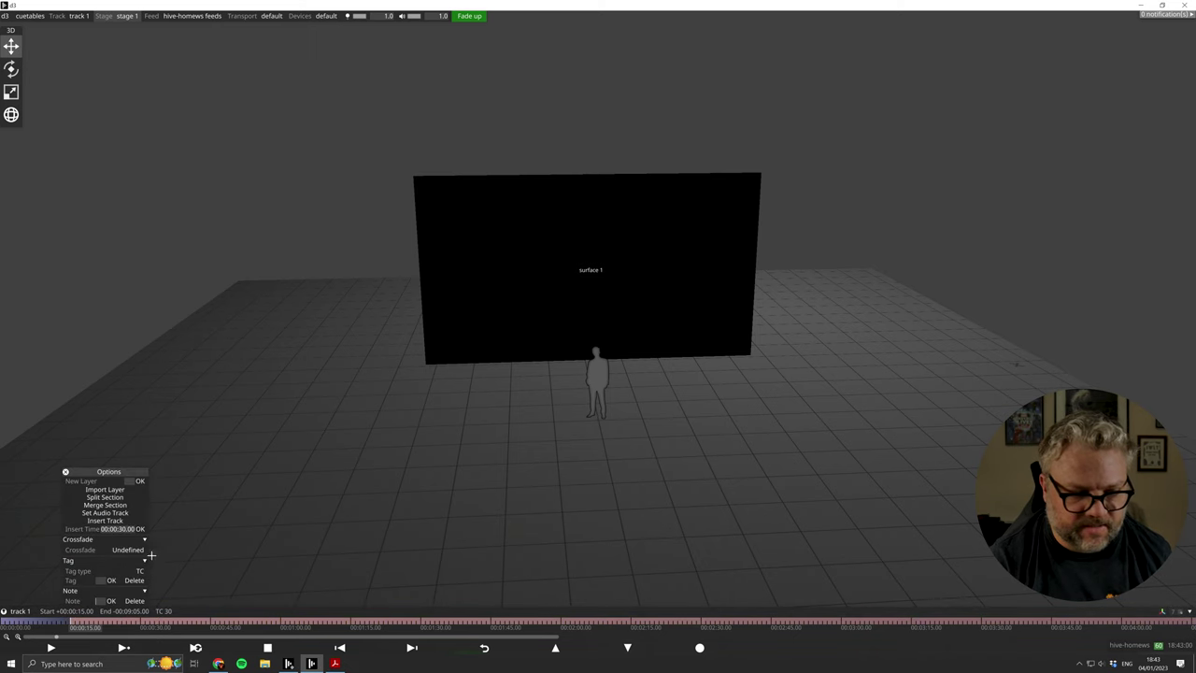
pyautogui.rightClick(145, 624)
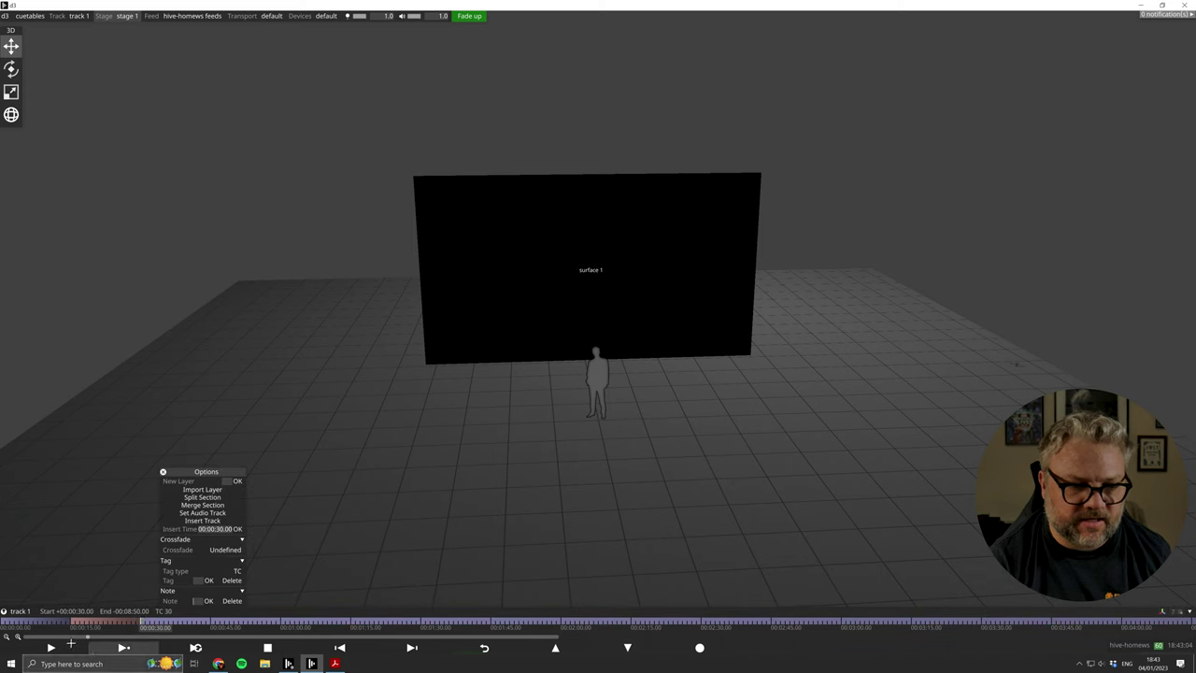
pyautogui.click(163, 472)
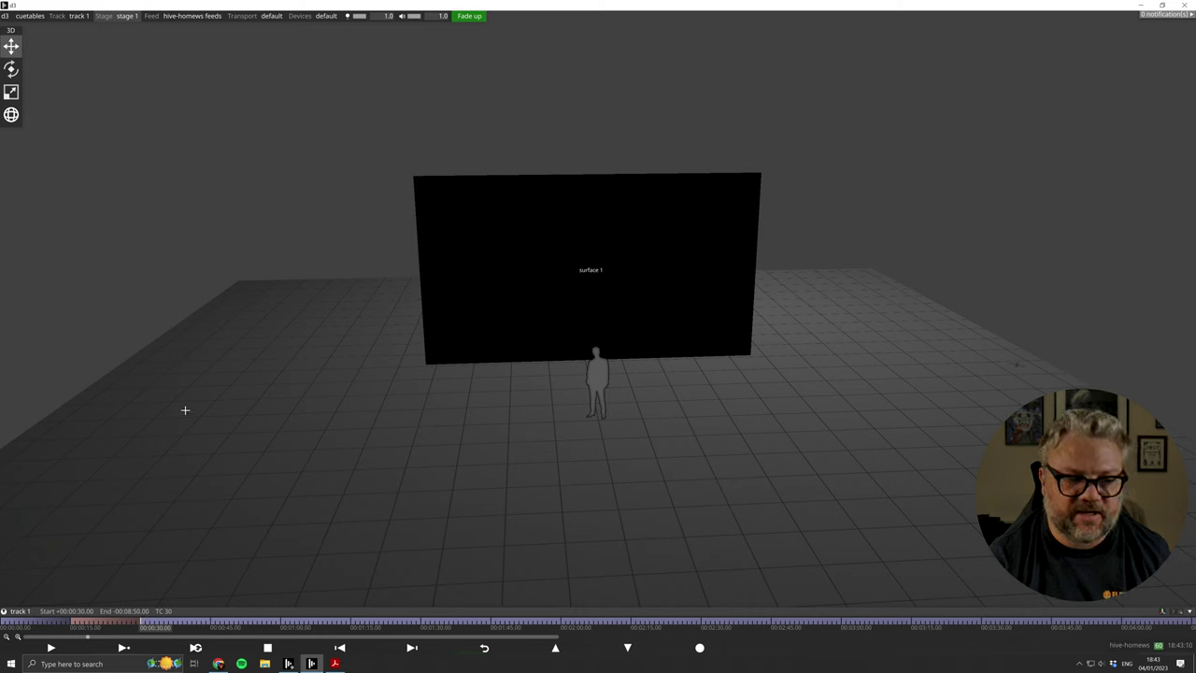
pyautogui.rightClick(214, 620)
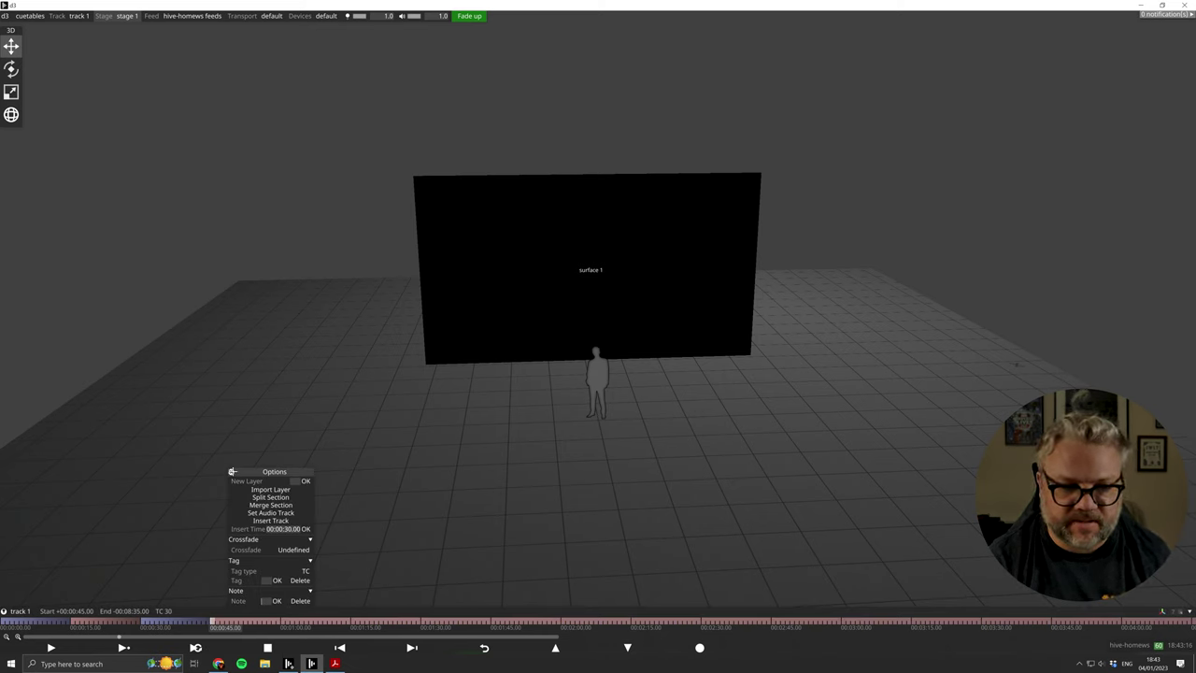
pyautogui.click(233, 472)
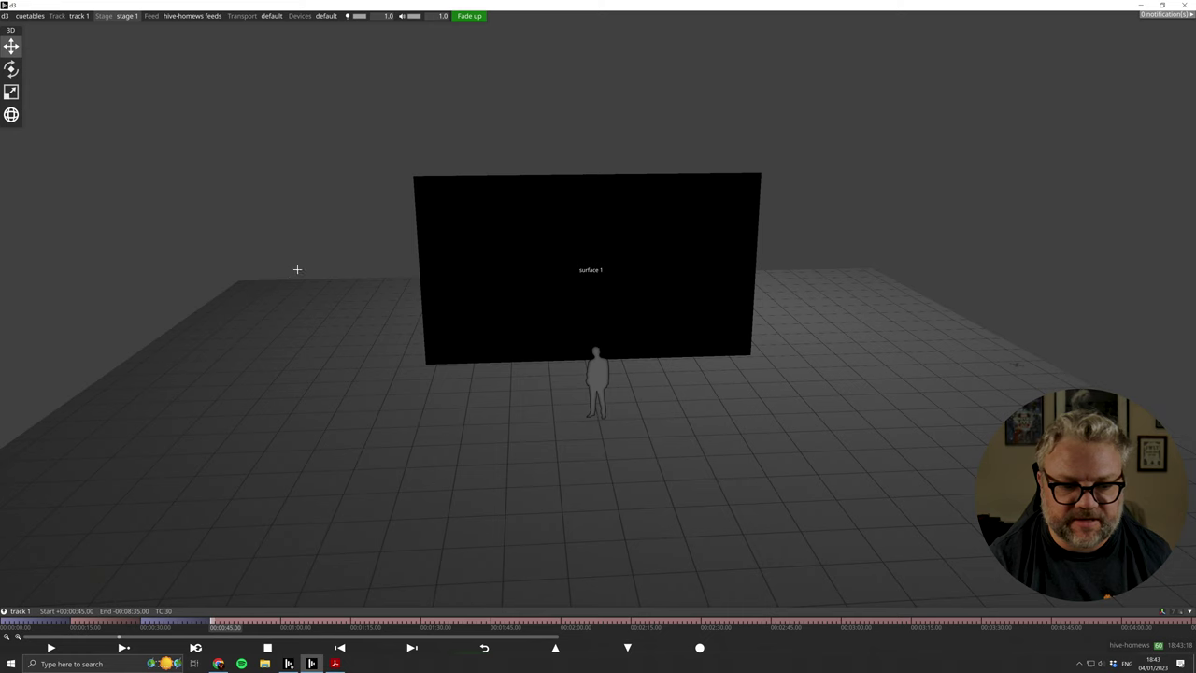
# Export track 1's cue table, then open the CueTables project's options in d3manager.
pyautogui.click(20, 611)
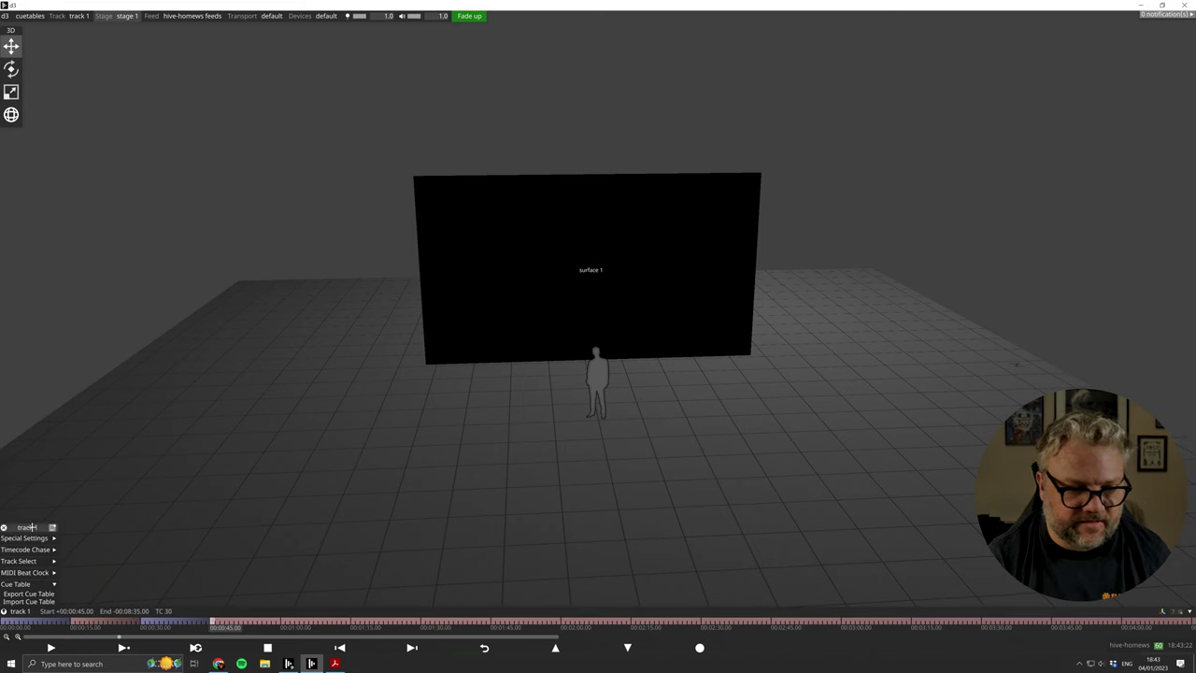
pyautogui.moveTo(31, 527); pyautogui.dragTo(180, 281)
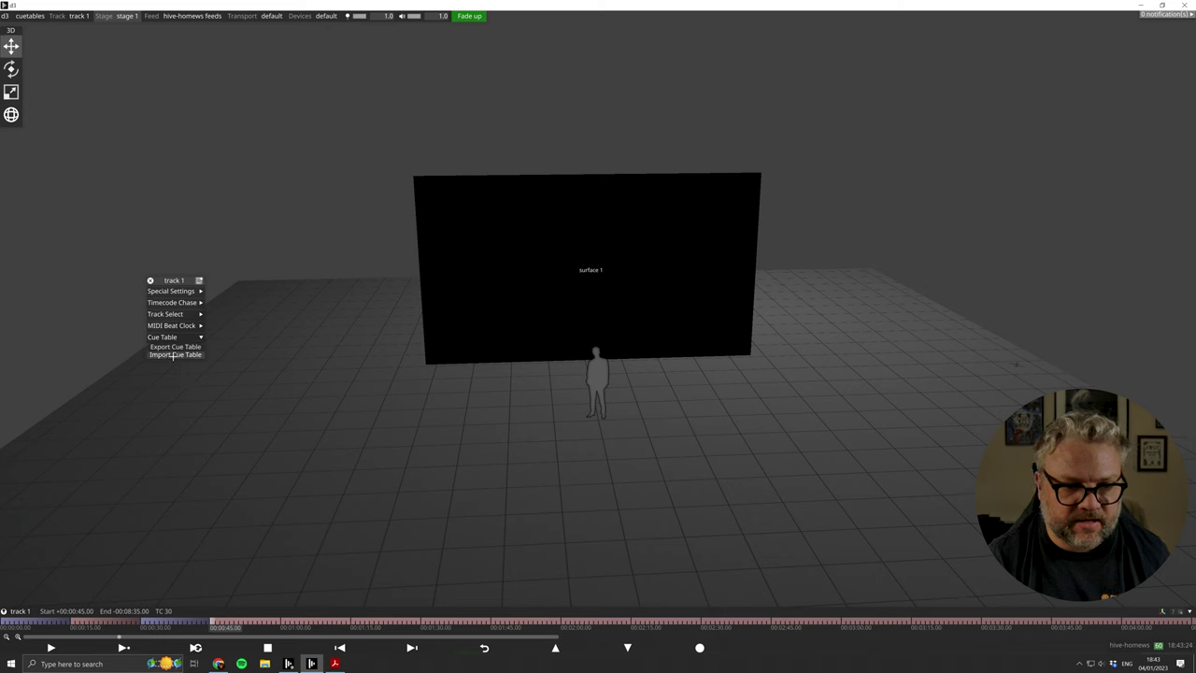
pyautogui.click(175, 347)
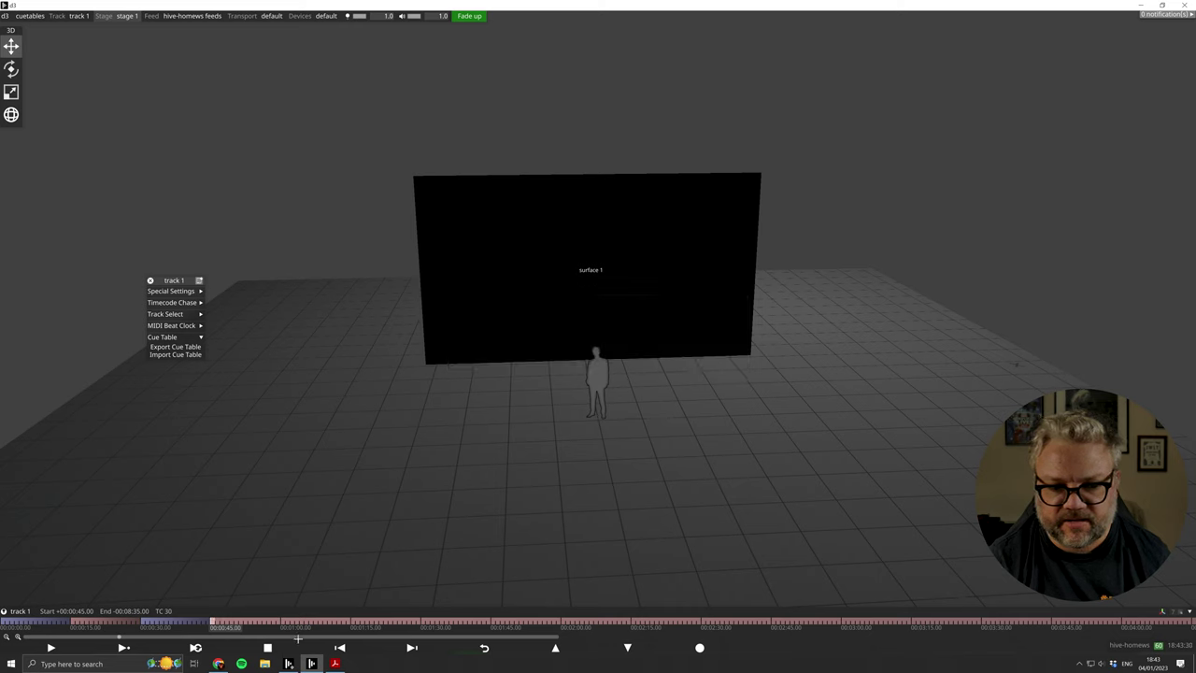
pyautogui.click(290, 663)
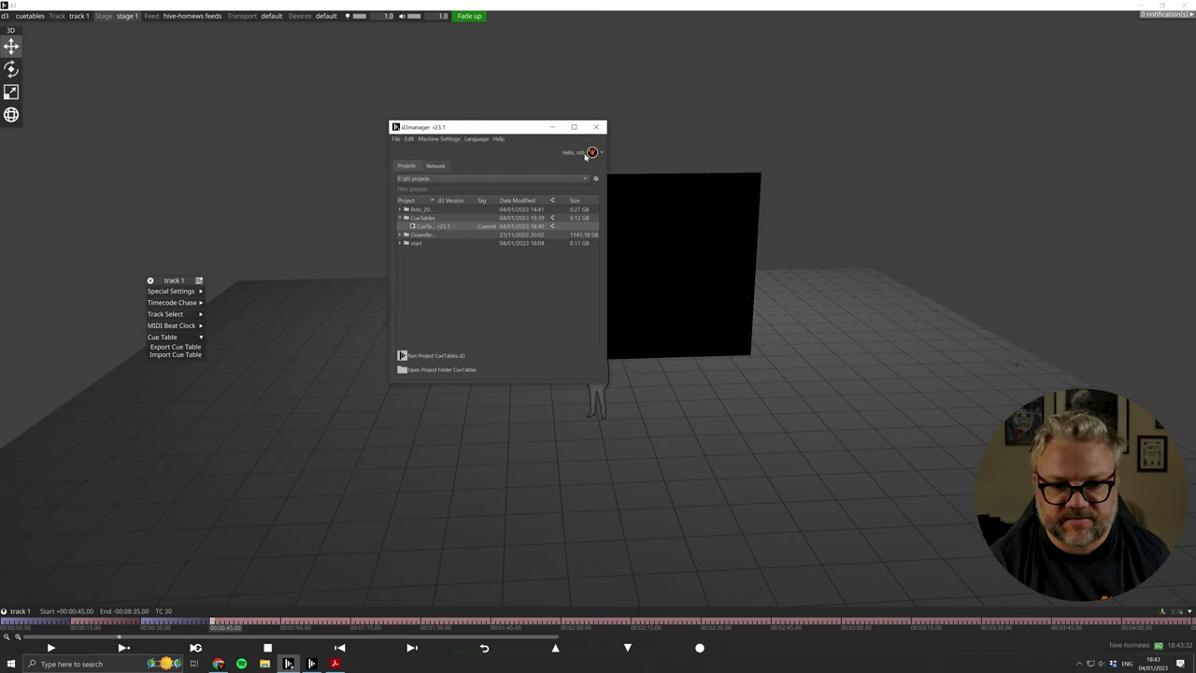
pyautogui.rightClick(417, 230)
# Open the CueTables project folder, go into objects\table, and open track 1_cue_table.txt.
pyautogui.click(454, 264)
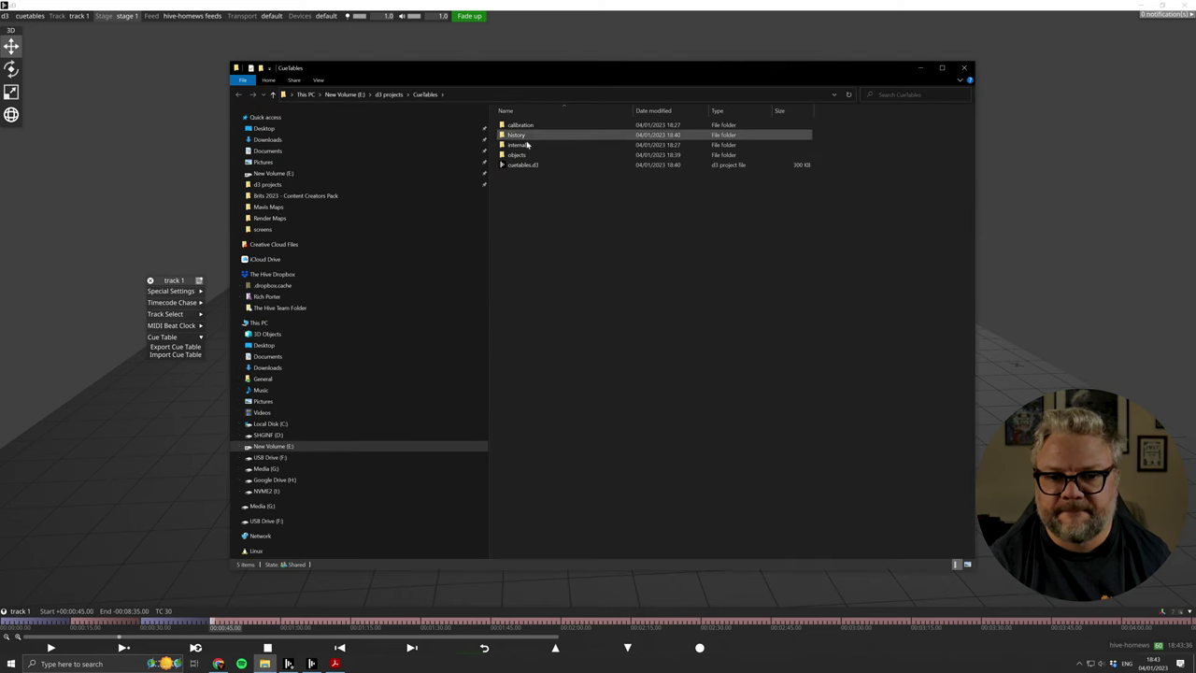
pyautogui.doubleClick(522, 159)
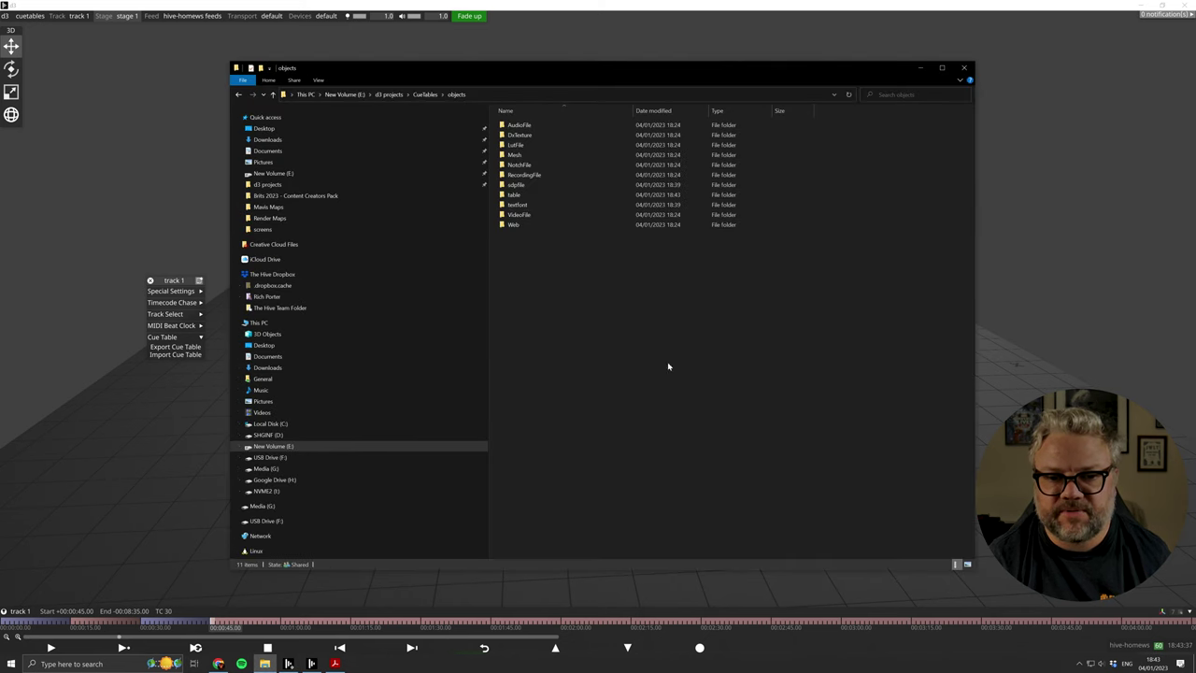
pyautogui.doubleClick(517, 192)
pyautogui.click(528, 128)
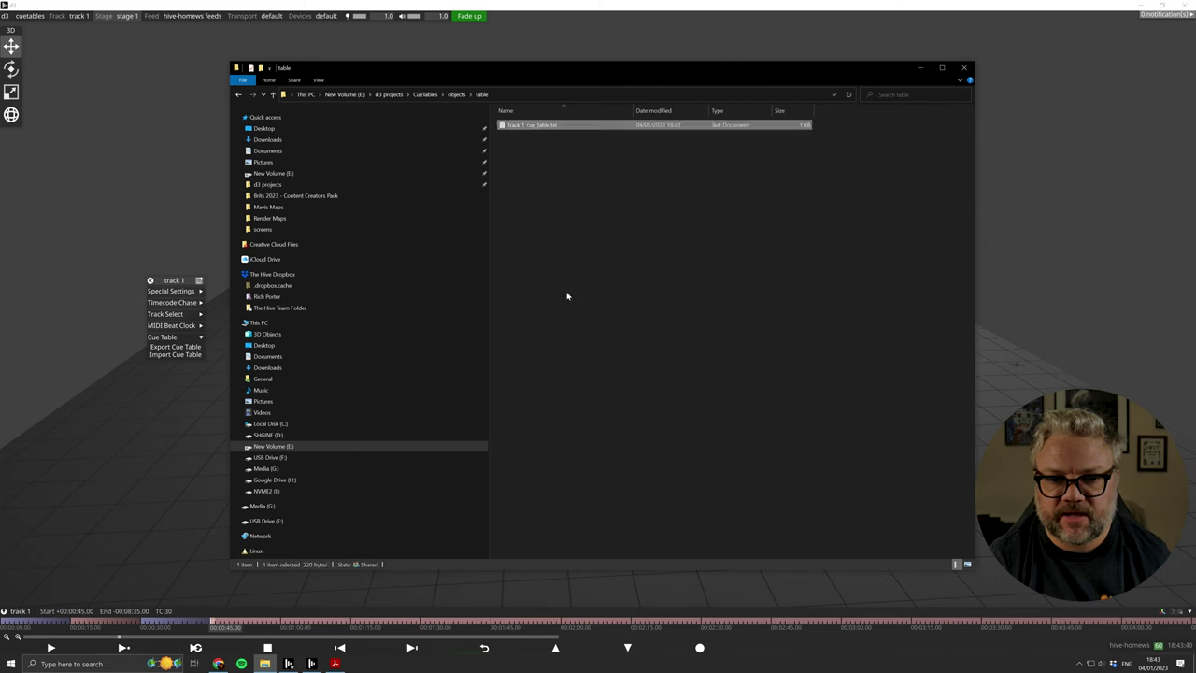
pyautogui.rightClick(524, 128)
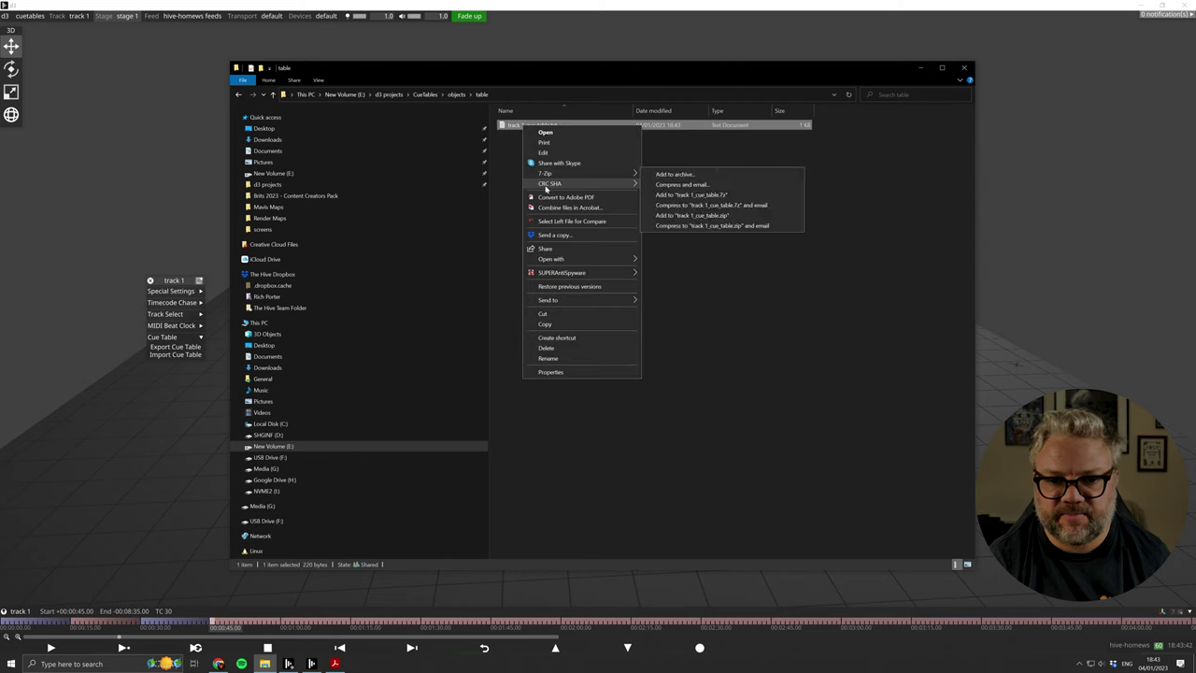
pyautogui.click(557, 134)
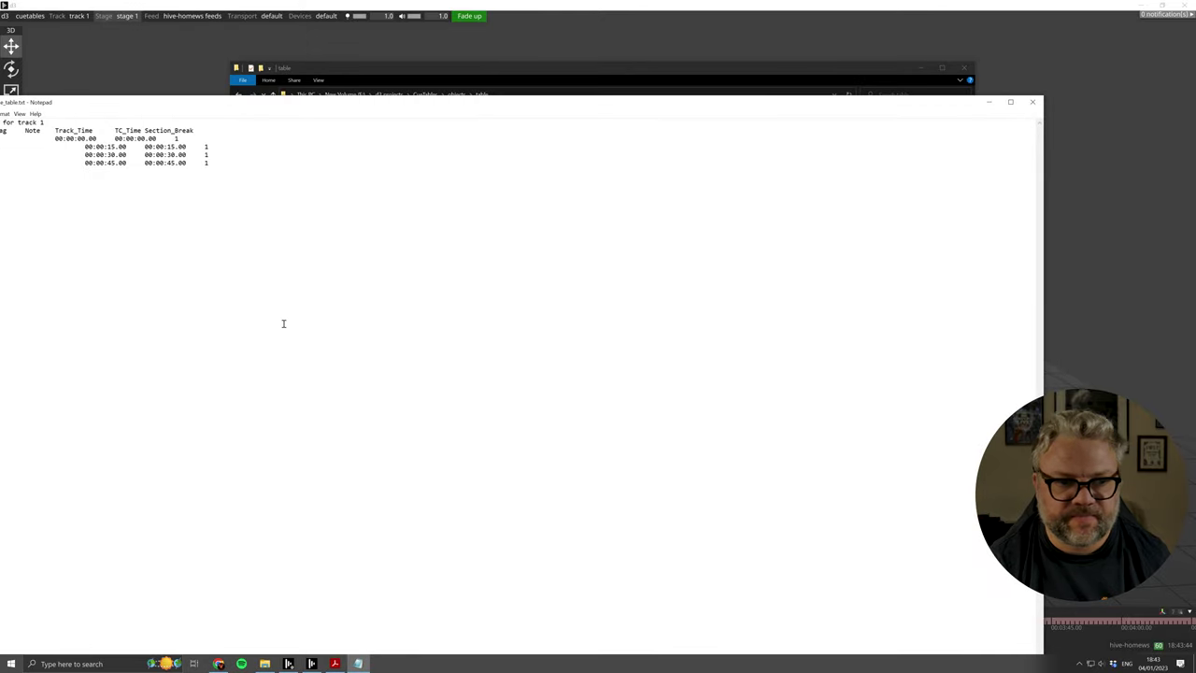
# Review the four exported cues (00:00, 00:15, 00:30, 00:45) in Notepad, then close it.
pyautogui.moveTo(160, 103); pyautogui.dragTo(449, 75)
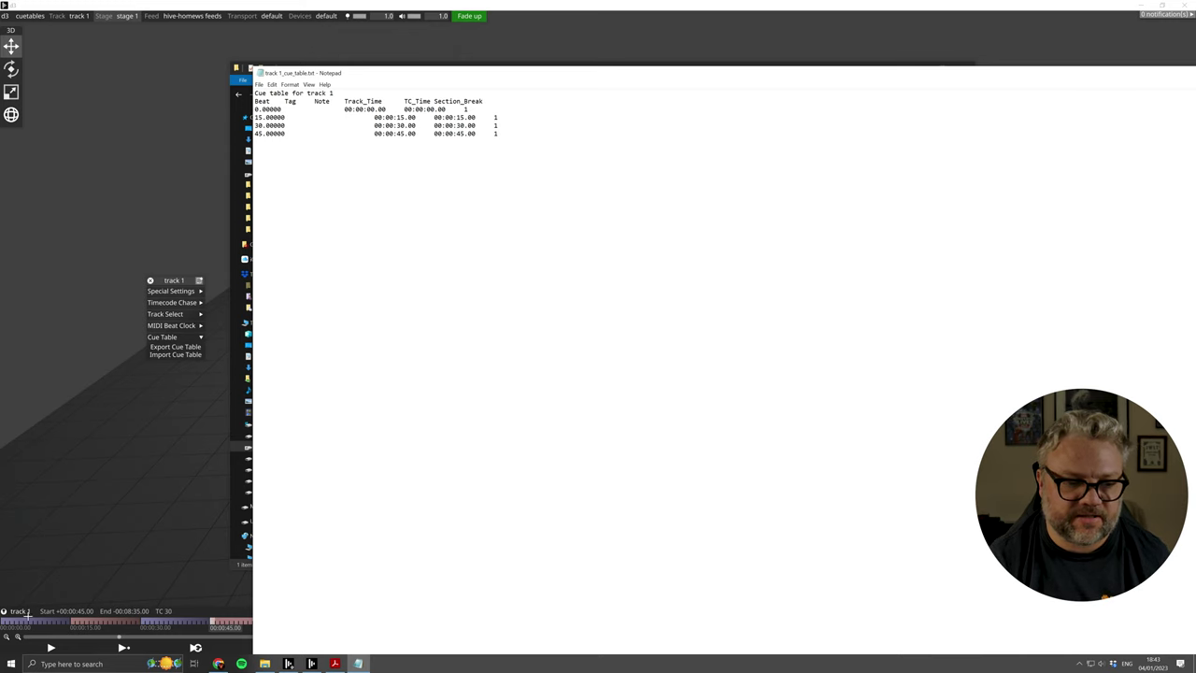
pyautogui.moveTo(356, 69); pyautogui.dragTo(288, 44)
pyautogui.moveTo(183, 41); pyautogui.dragTo(145, 86)
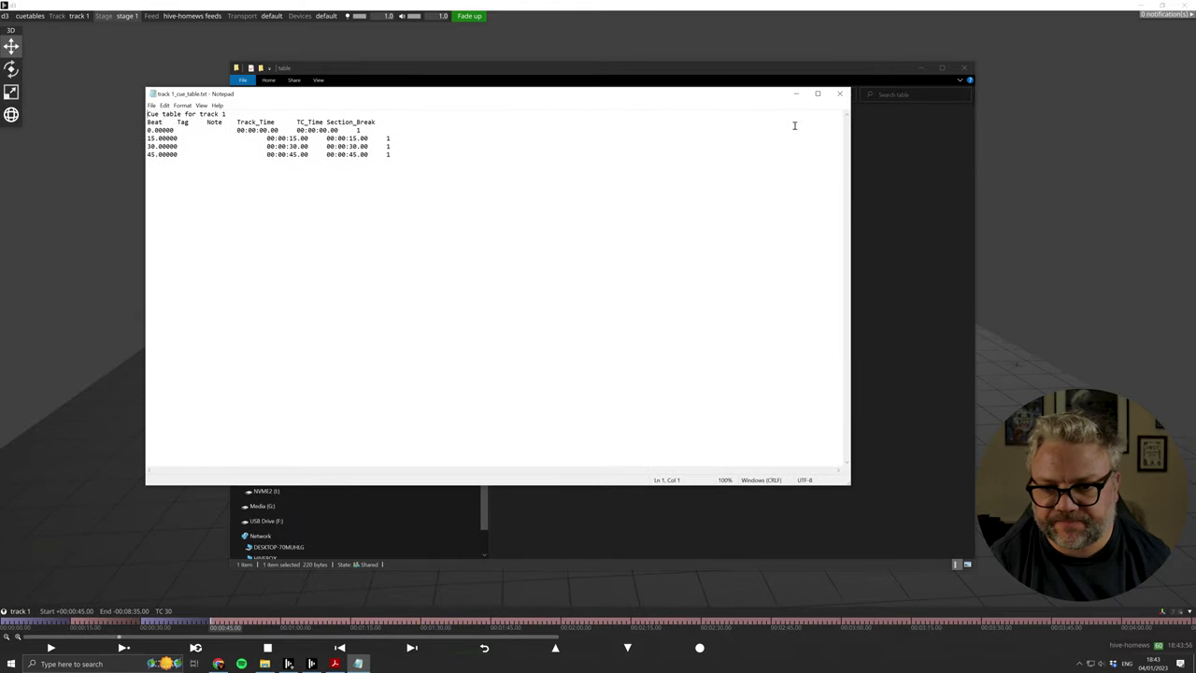
pyautogui.click(839, 93)
pyautogui.moveTo(642, 70); pyautogui.dragTo(592, 60)
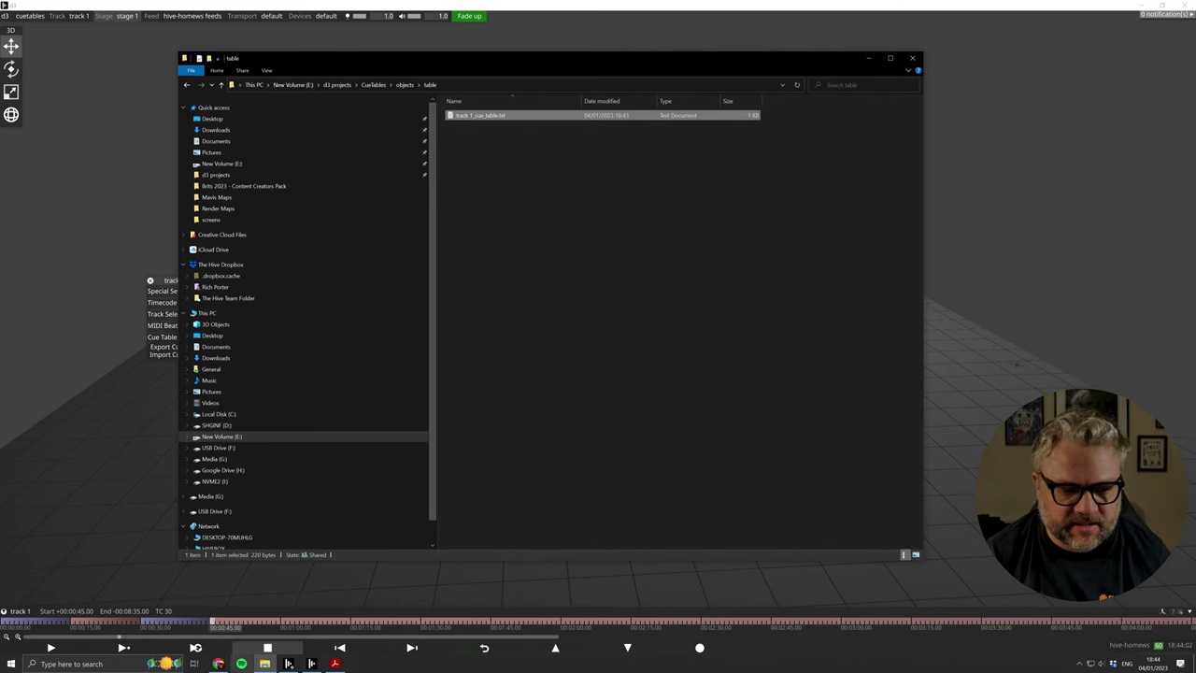
# Open a new Chrome tab and close the running-order PDF in Acrobat Pro.
pyautogui.click(218, 664)
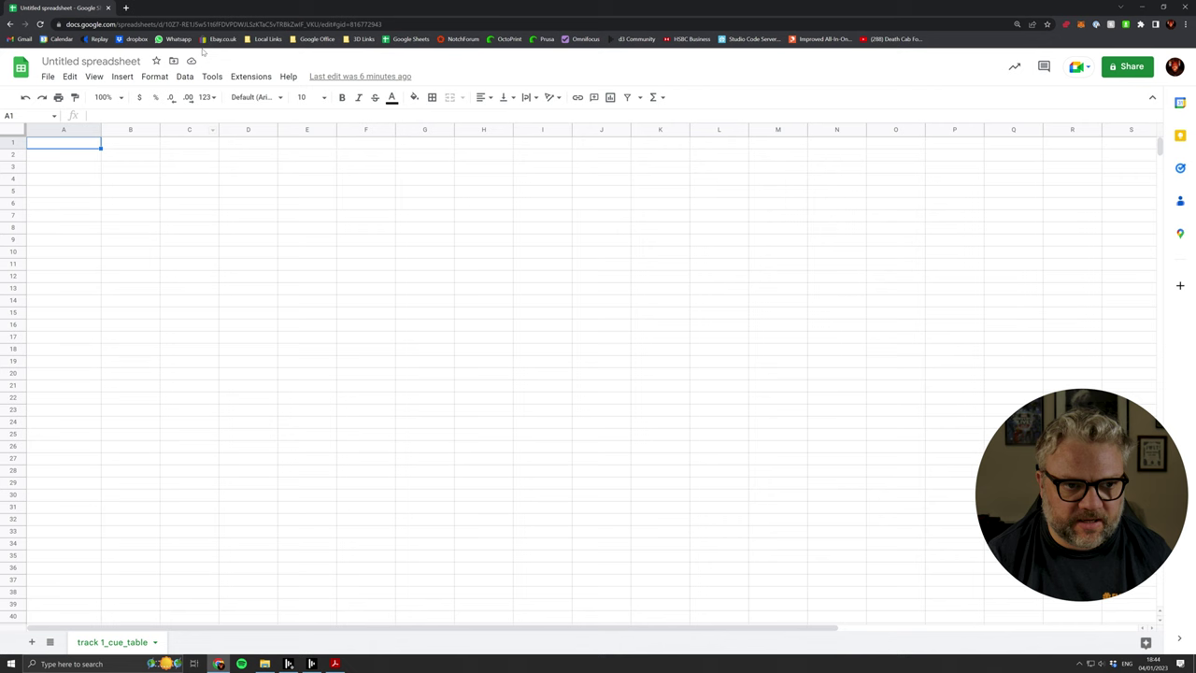
pyautogui.click(122, 8)
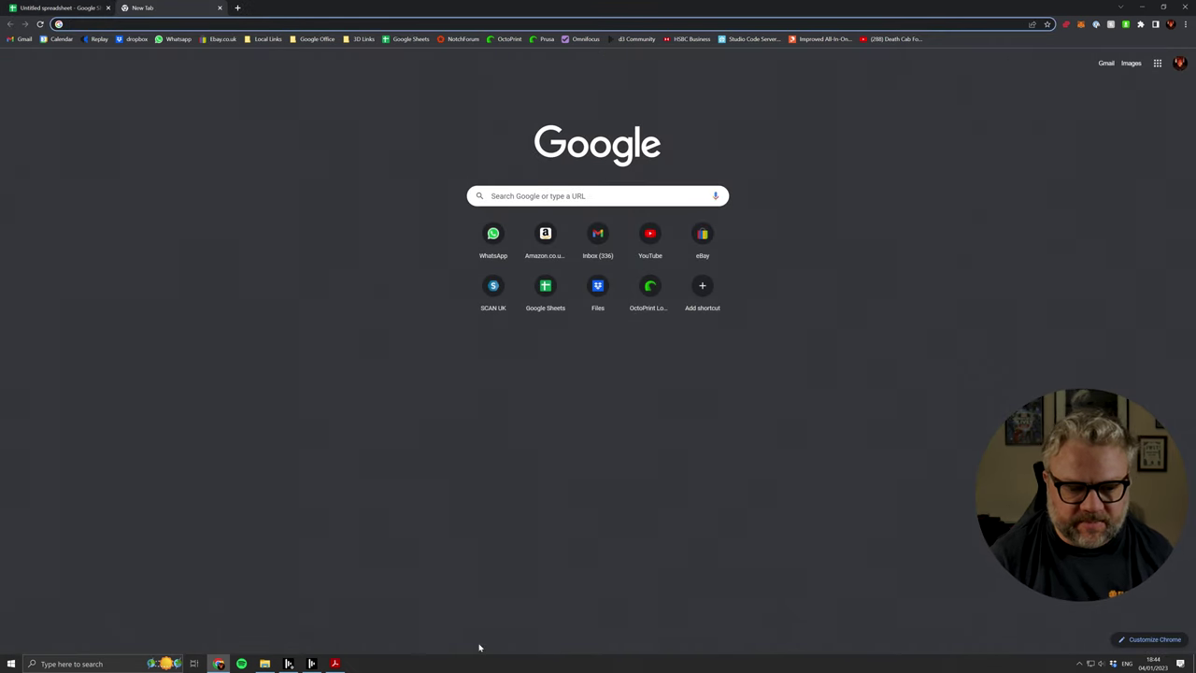
pyautogui.click(335, 663)
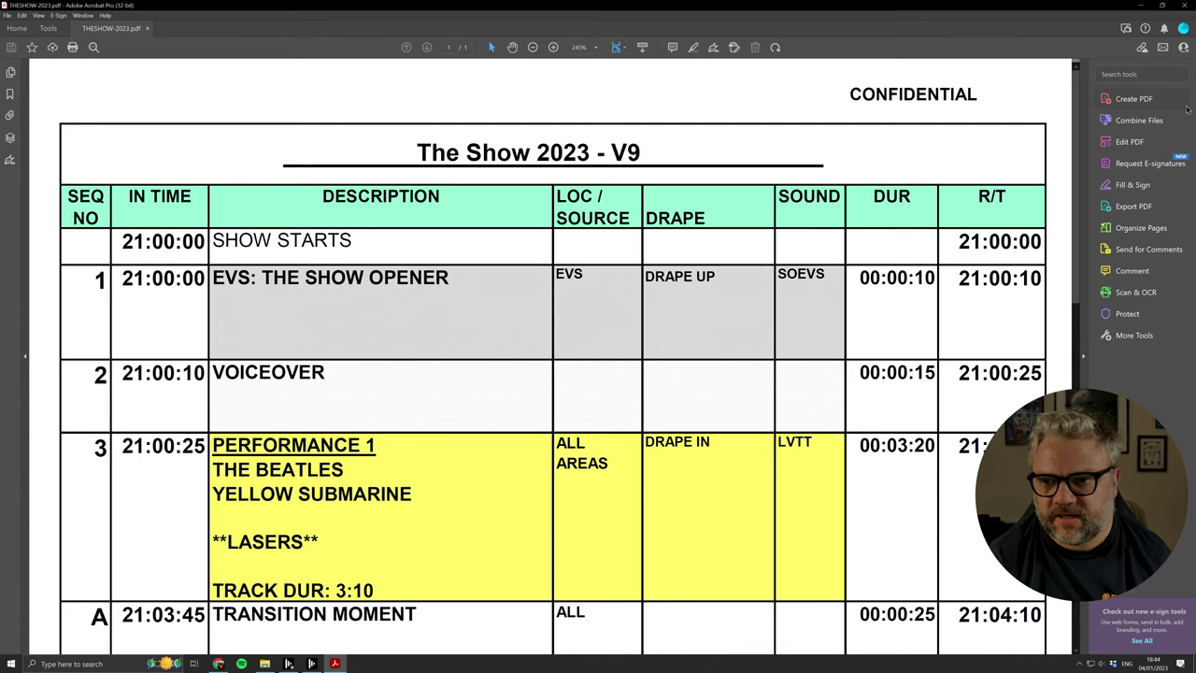
pyautogui.click(1184, 6)
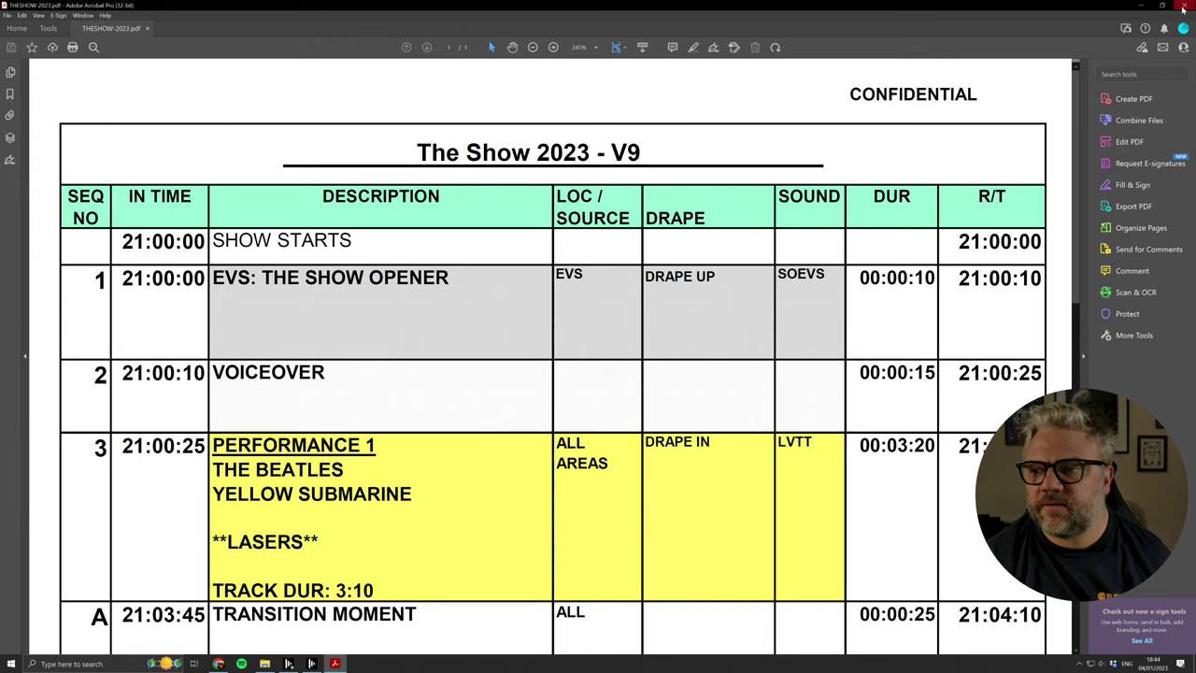
# Search for 'adobe pdf to xls' and open Adobe's PDF to Excel converter page.
pyautogui.click(153, 26)
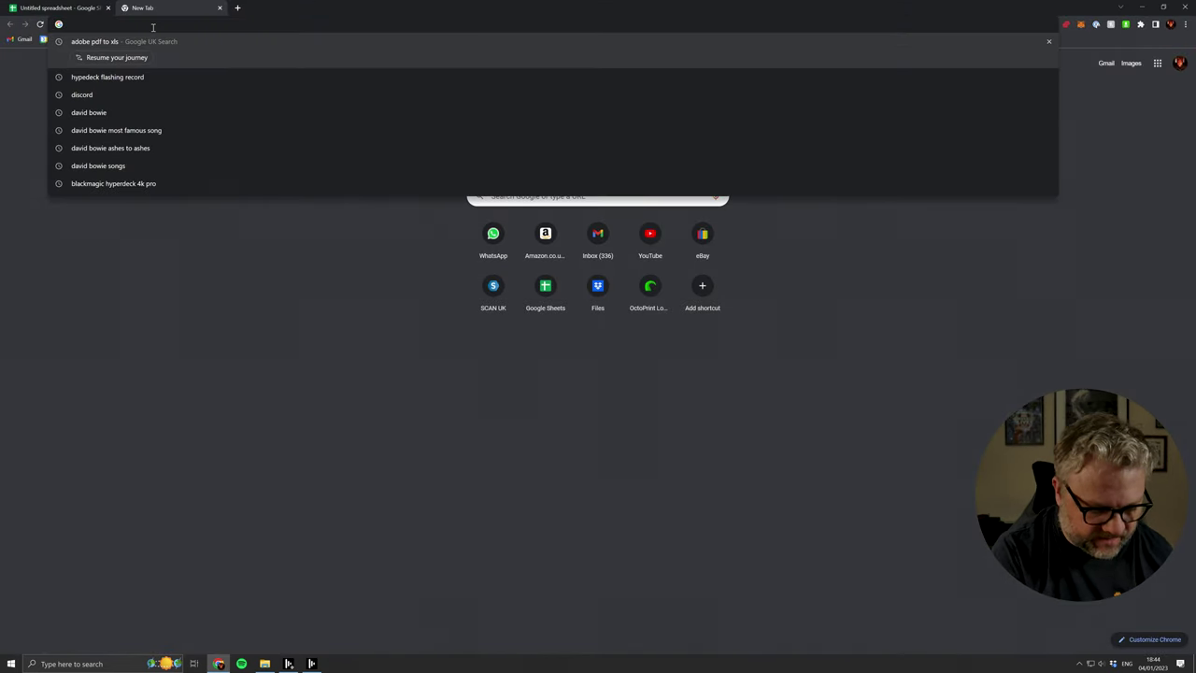
pyautogui.write('adobe+pdf+to+xls')
pyautogui.press('Return')
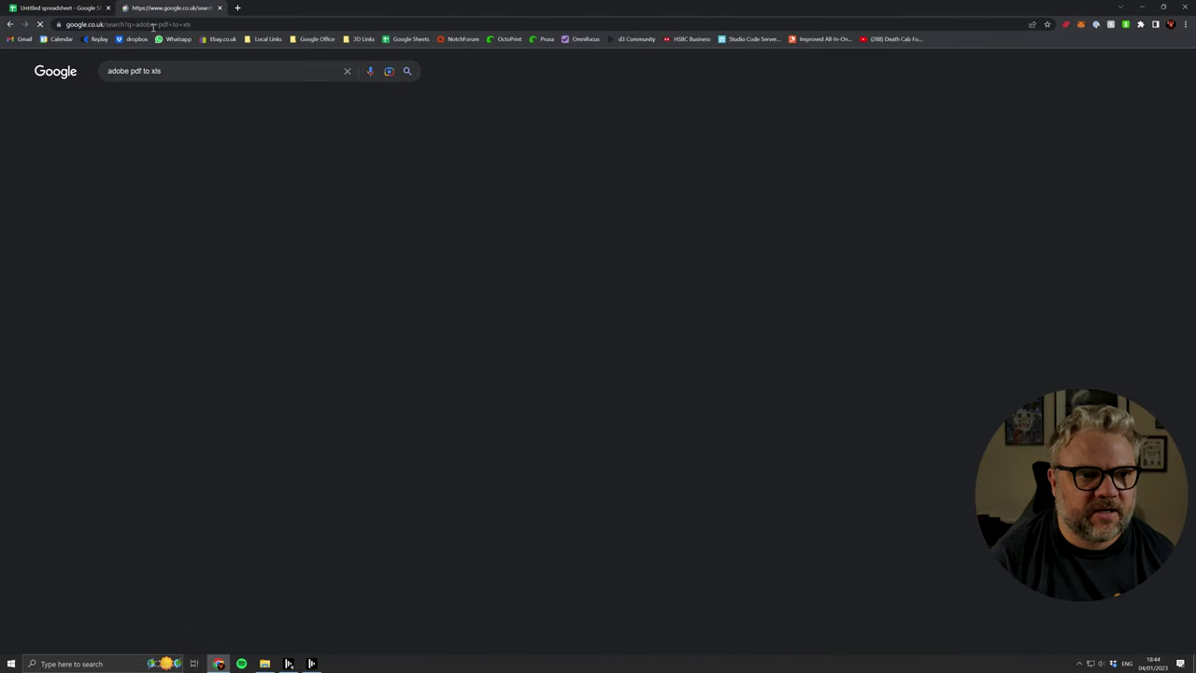
pyautogui.click(187, 157)
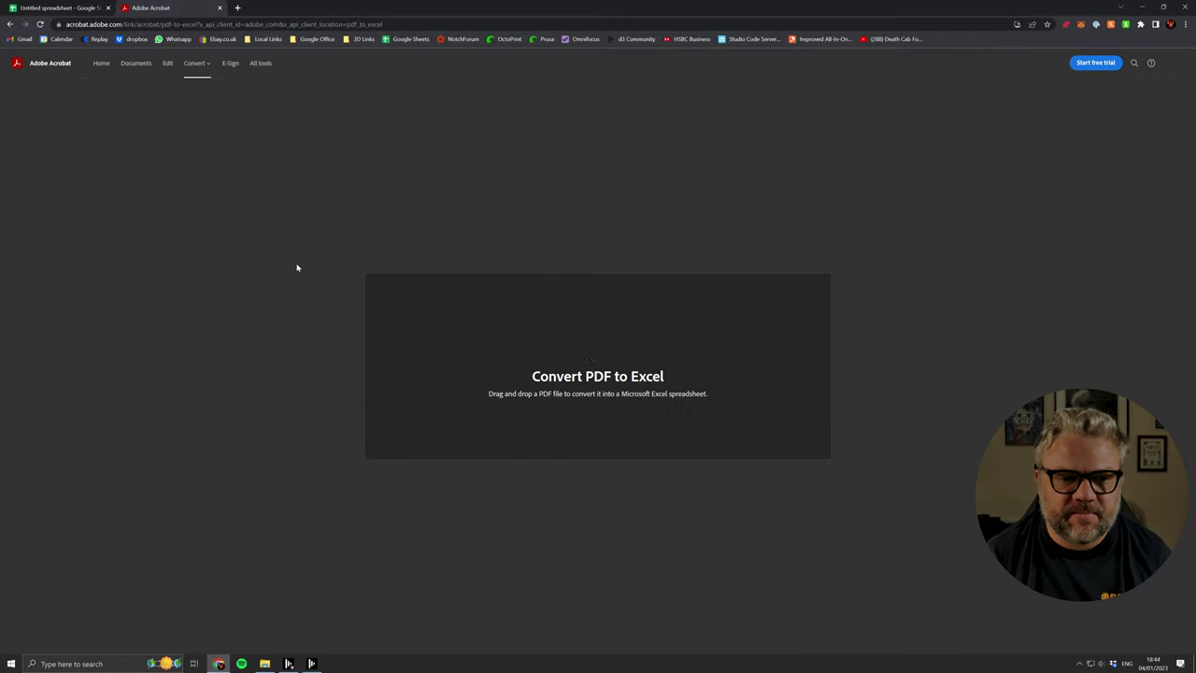
# Upload THESHOW-2023.pdf and convert it to an XLSX spreadsheet.
pyautogui.click(581, 417)
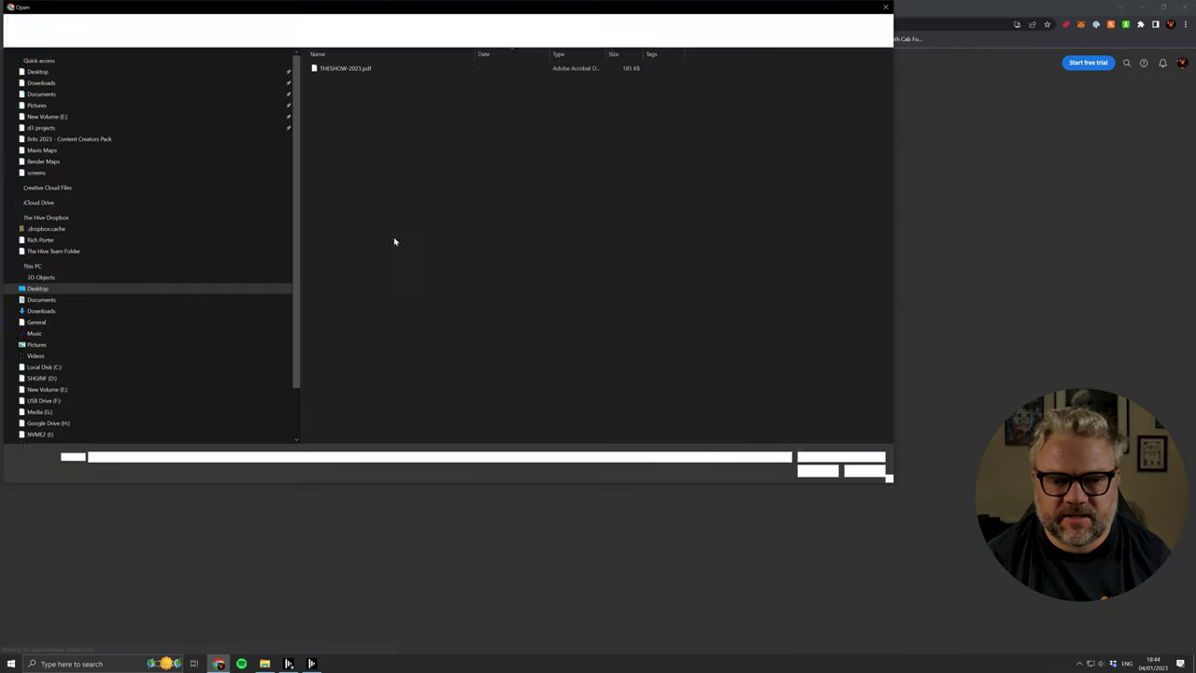
pyautogui.moveTo(301, 9); pyautogui.dragTo(401, 75)
pyautogui.click(440, 133)
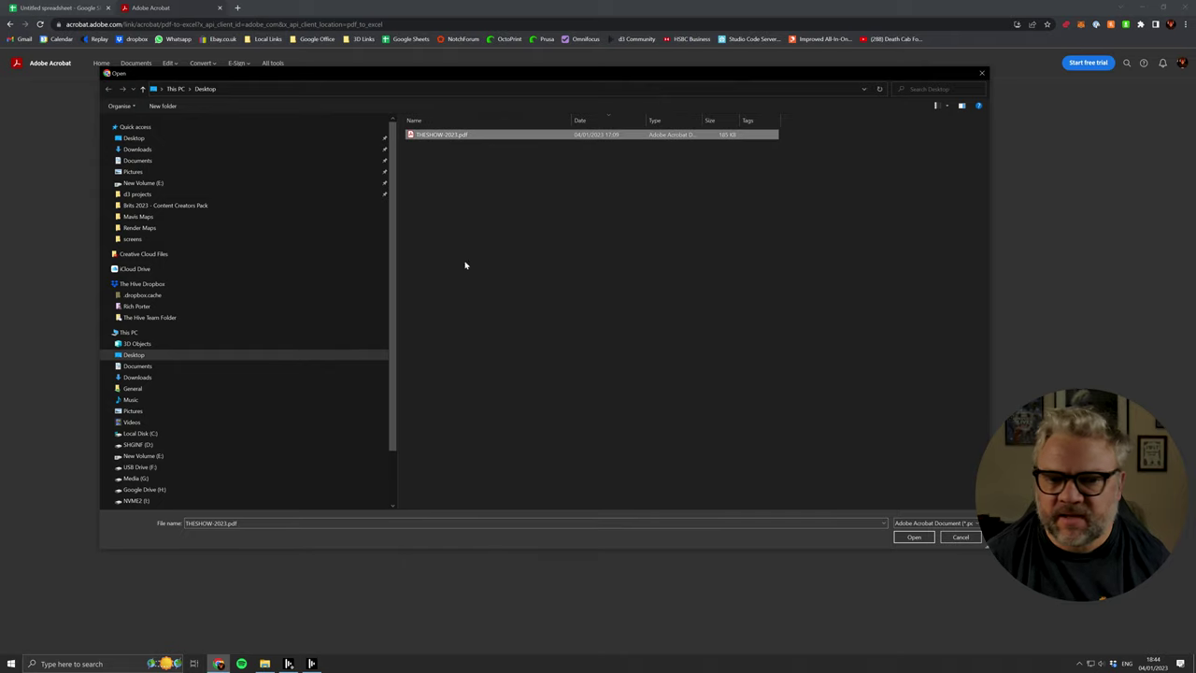
pyautogui.click(914, 537)
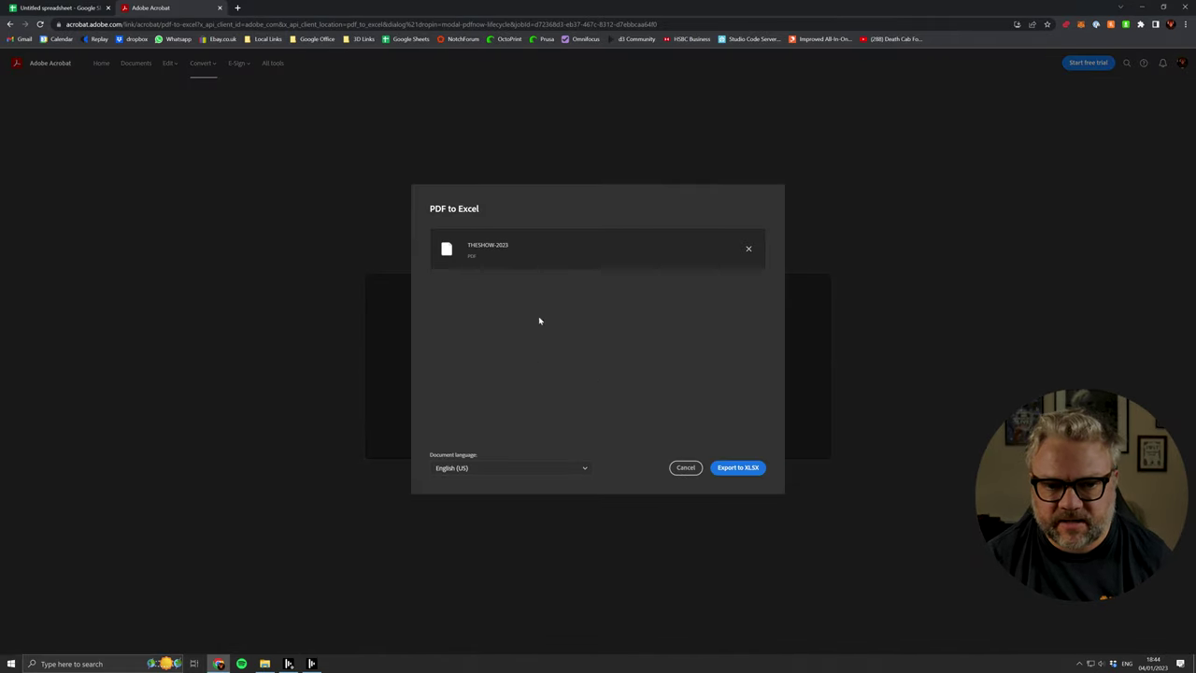
pyautogui.click(714, 468)
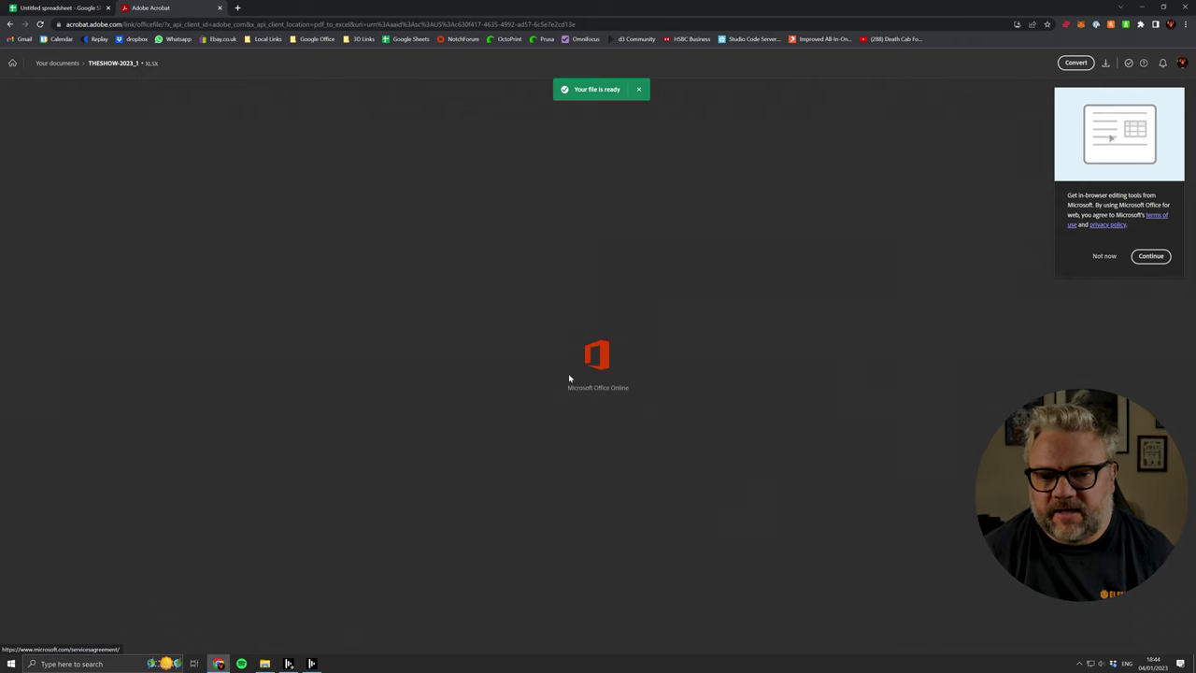
# Save THESHOW-2023_1.xlsx to Downloads, open it in Excel, then return to the untitled Google spreadsheet.
pyautogui.click(1159, 258)
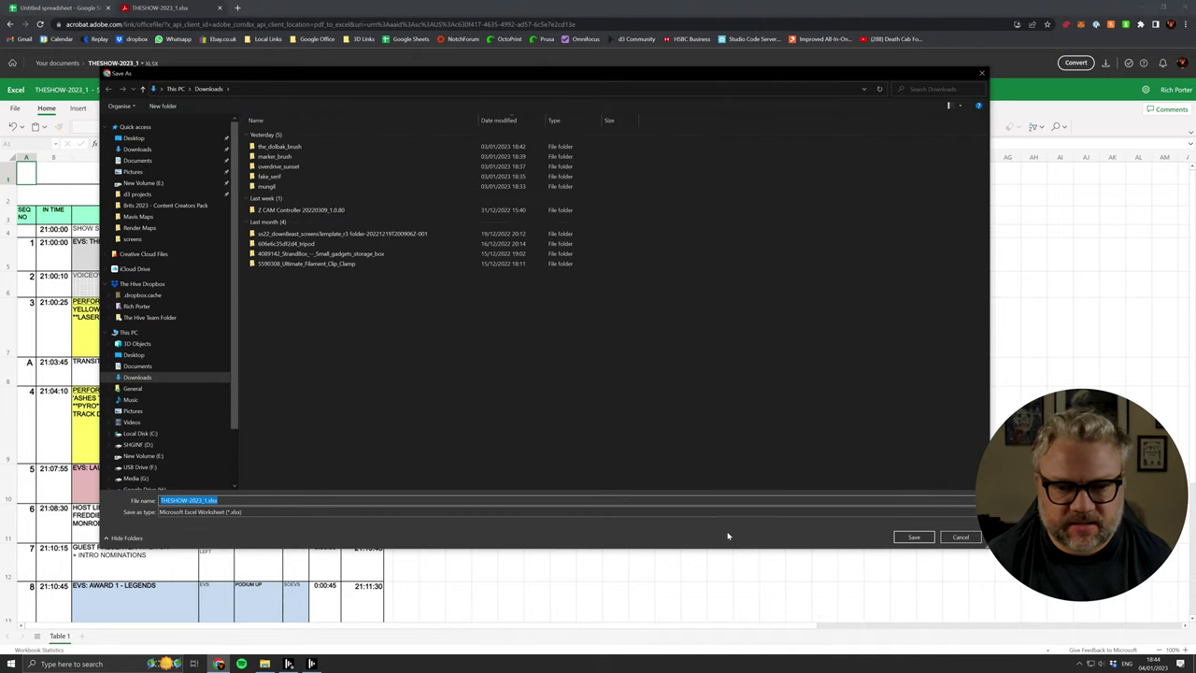
pyautogui.click(907, 539)
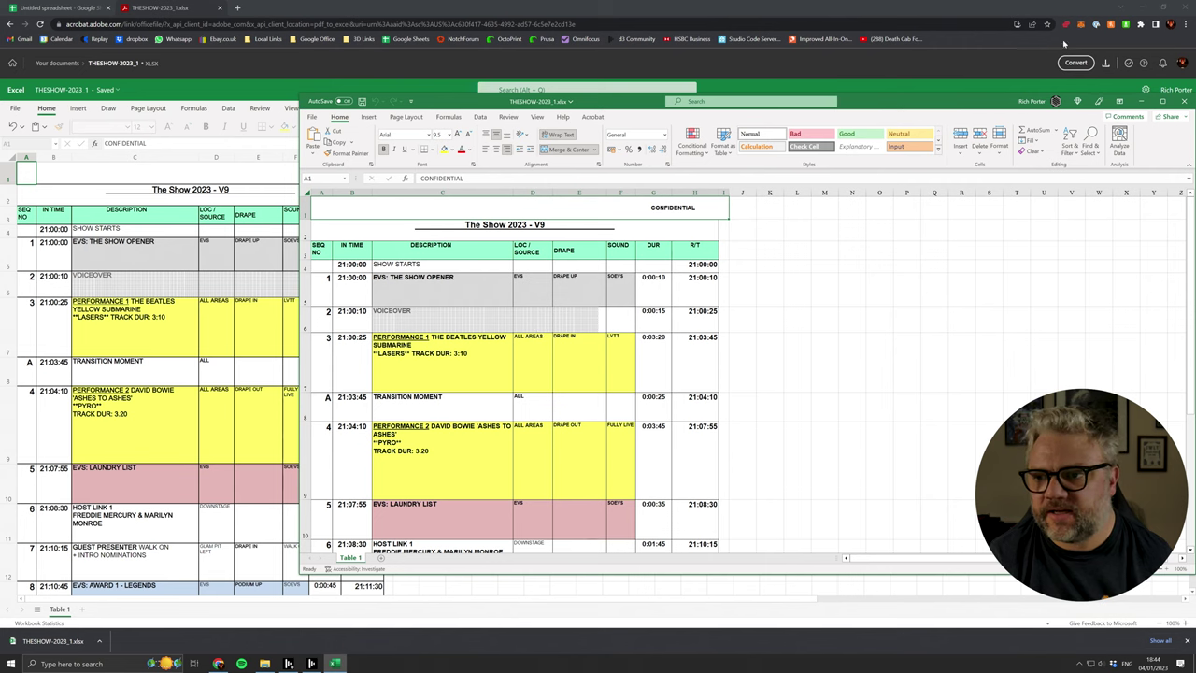
pyautogui.click(206, 11)
pyautogui.click(60, 7)
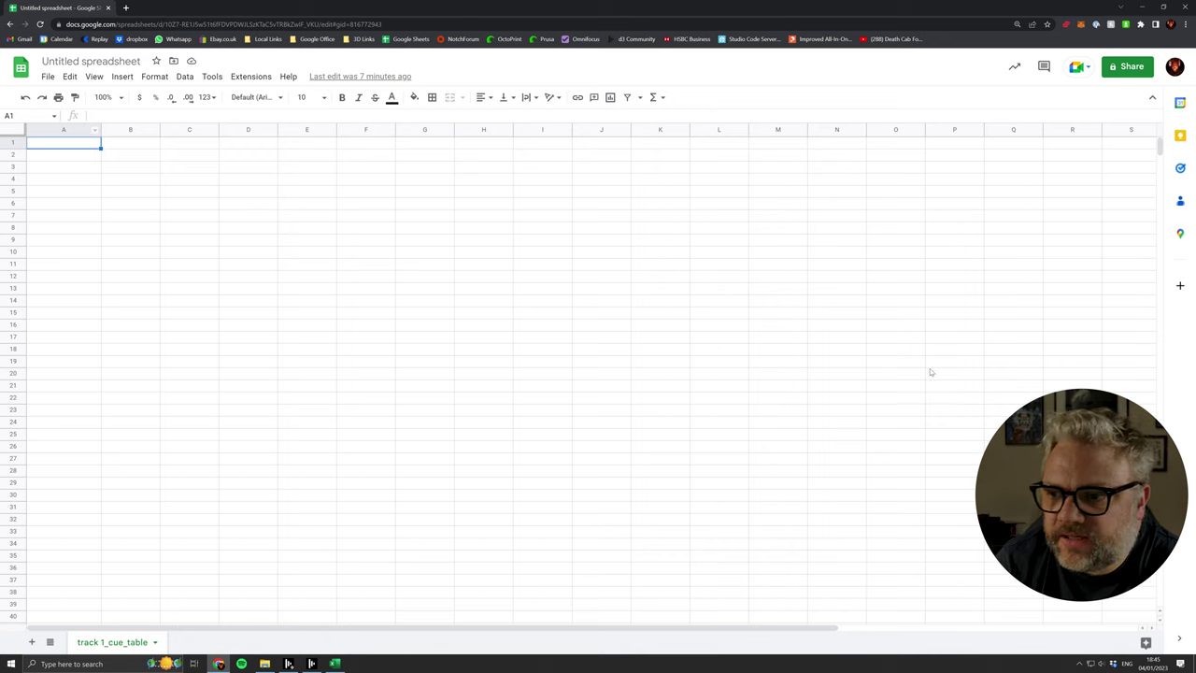
# Start File > Import and browse the computer from the Upload tab.
pyautogui.click(48, 77)
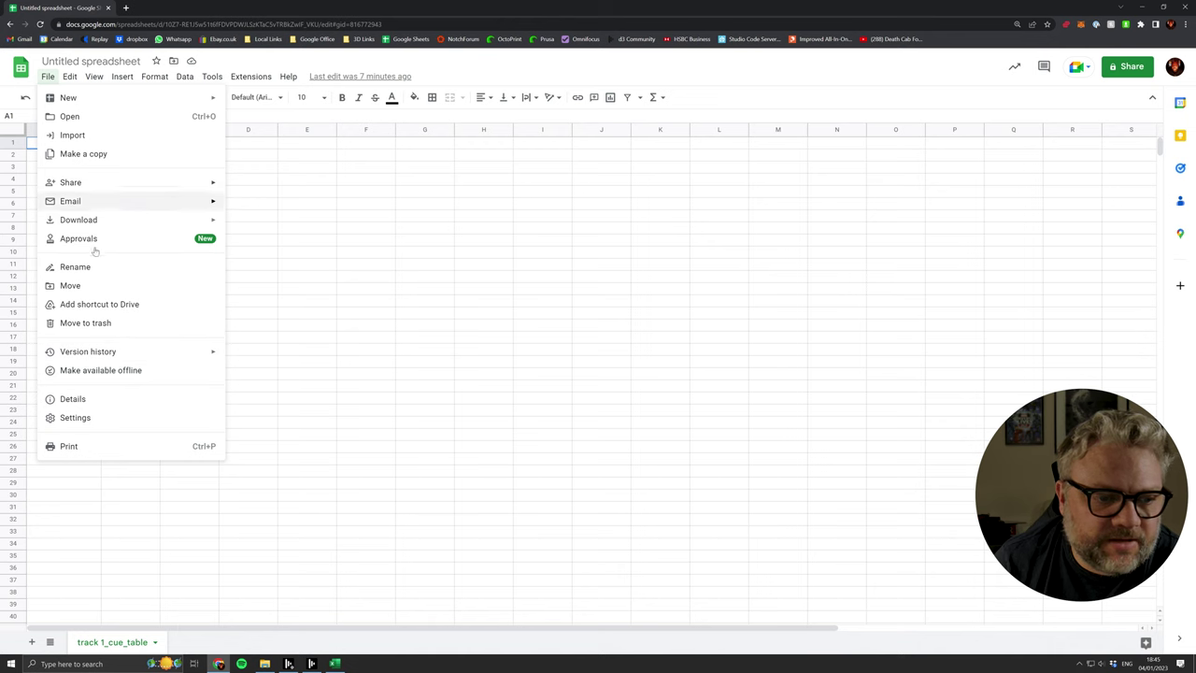
pyautogui.click(82, 136)
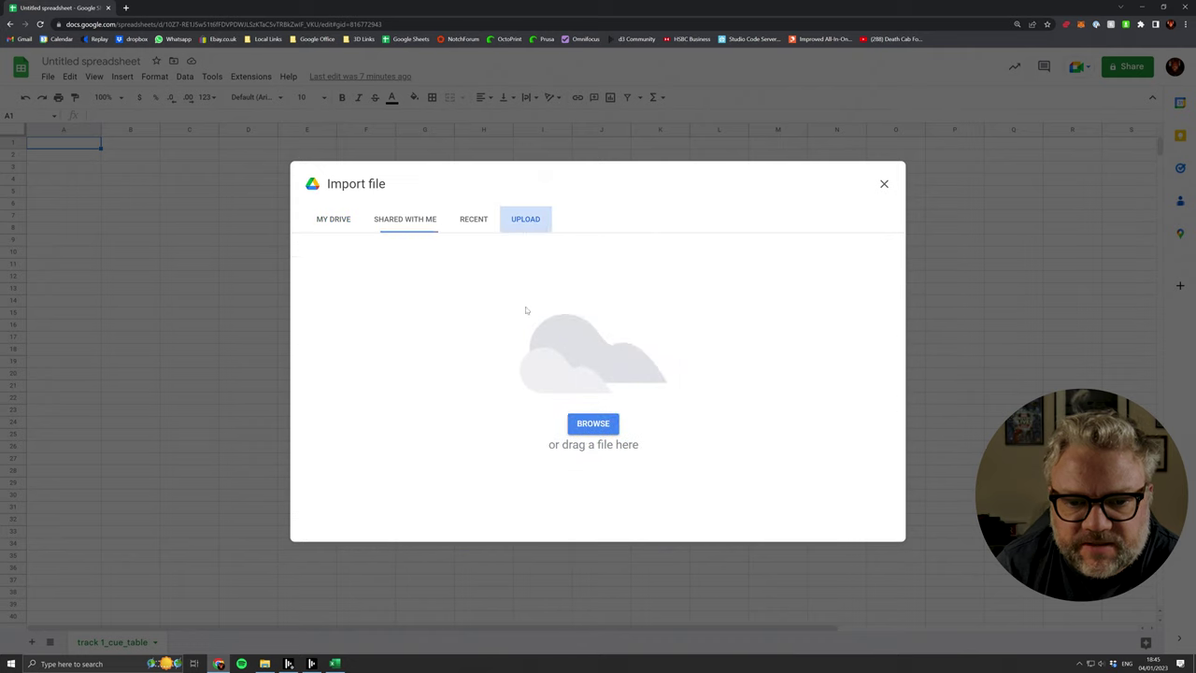
pyautogui.click(591, 423)
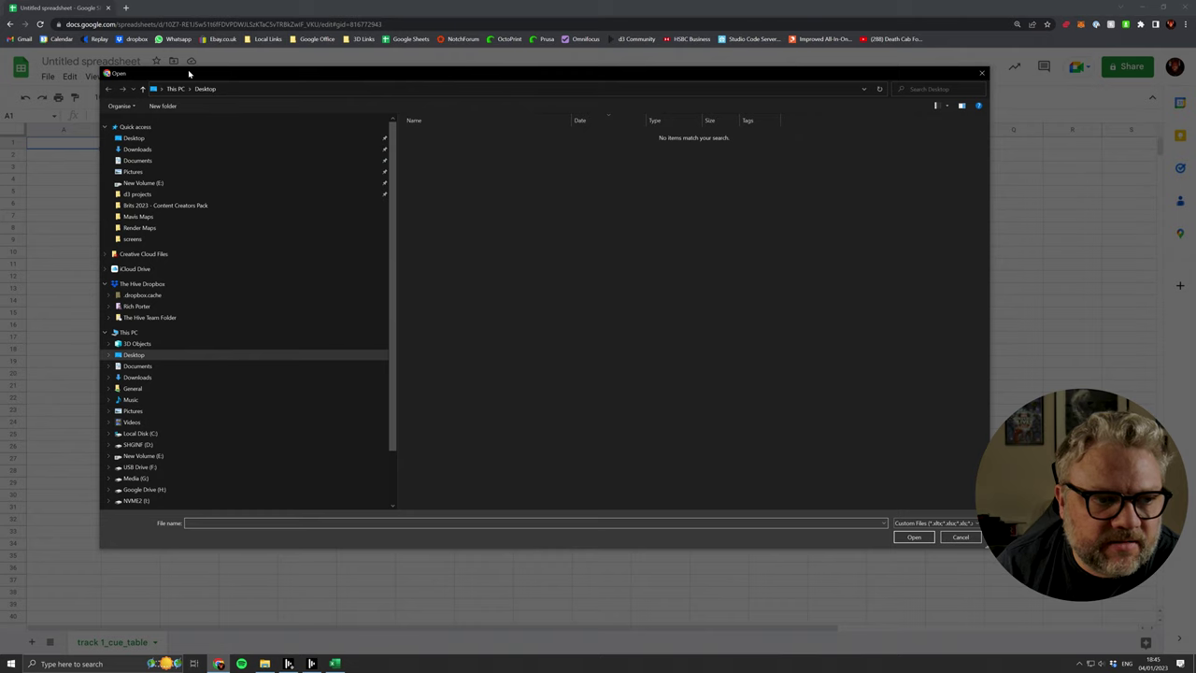
# Choose track 1_cue_table from E:\d3 projects\CueTables\objects\textEvent for import.
pyautogui.moveTo(188, 71); pyautogui.dragTo(243, 121)
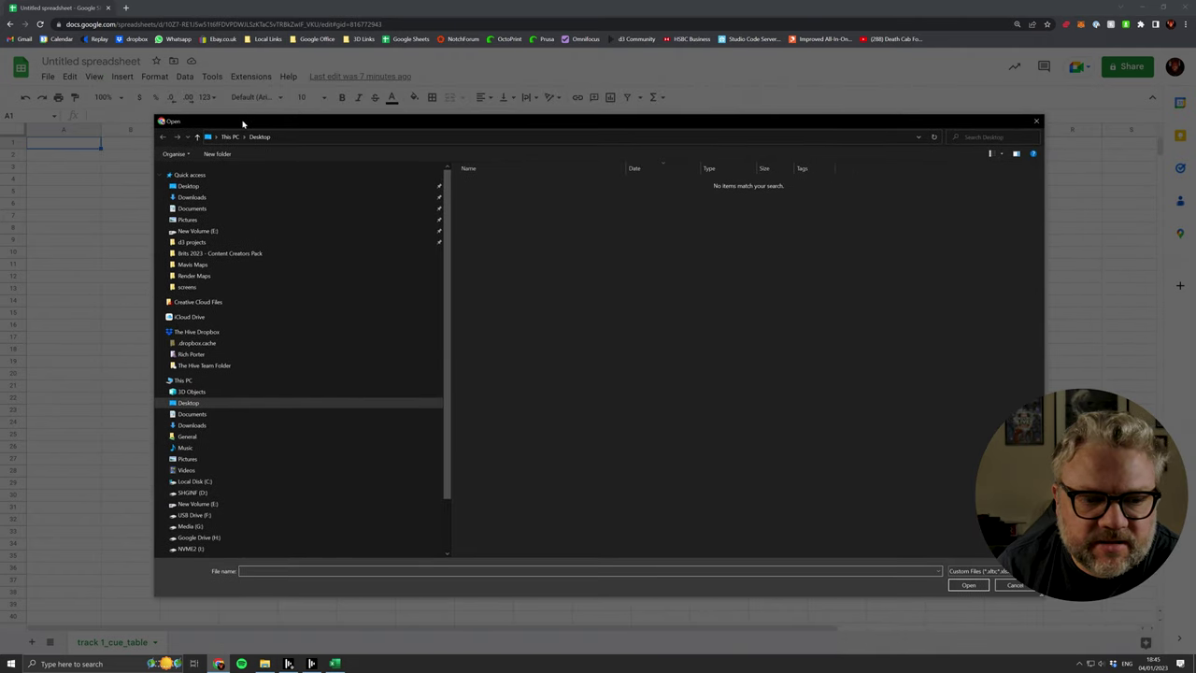
pyautogui.click(192, 242)
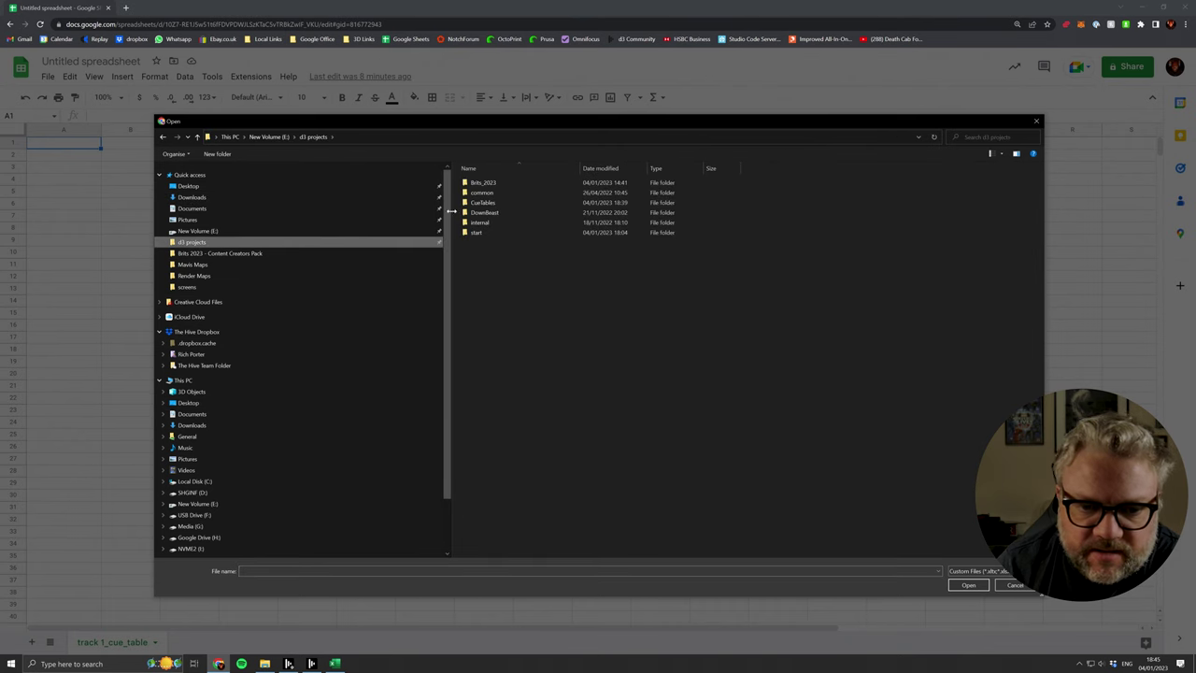
pyautogui.doubleClick(482, 202)
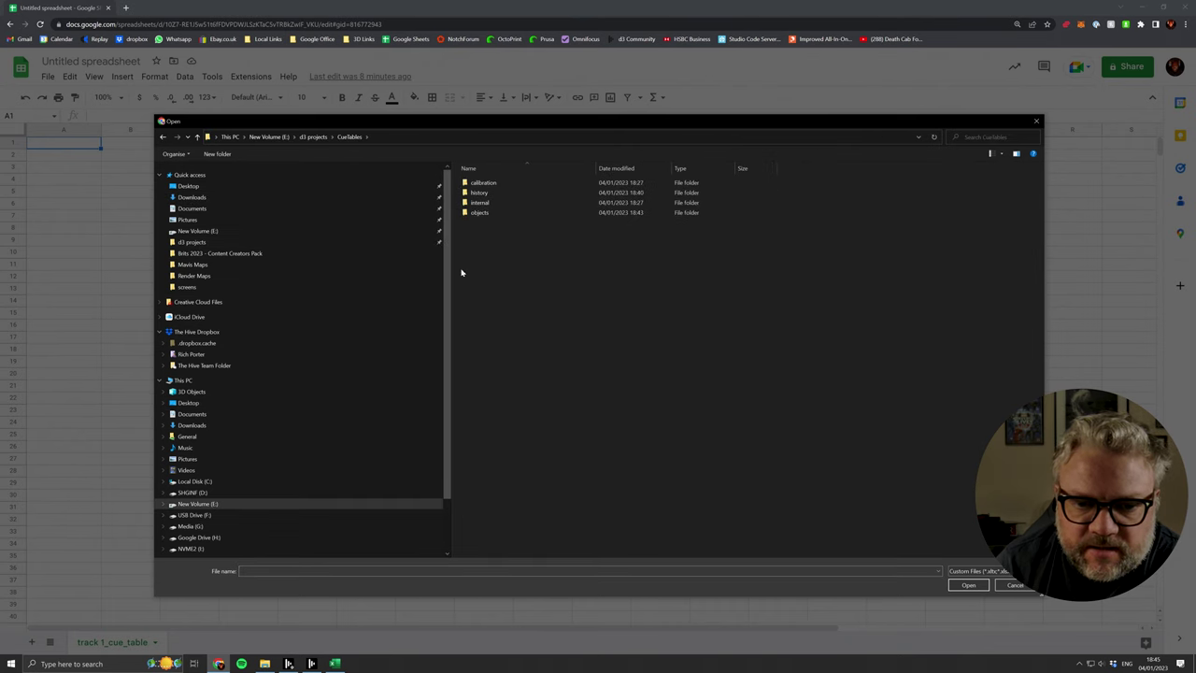
pyautogui.doubleClick(480, 213)
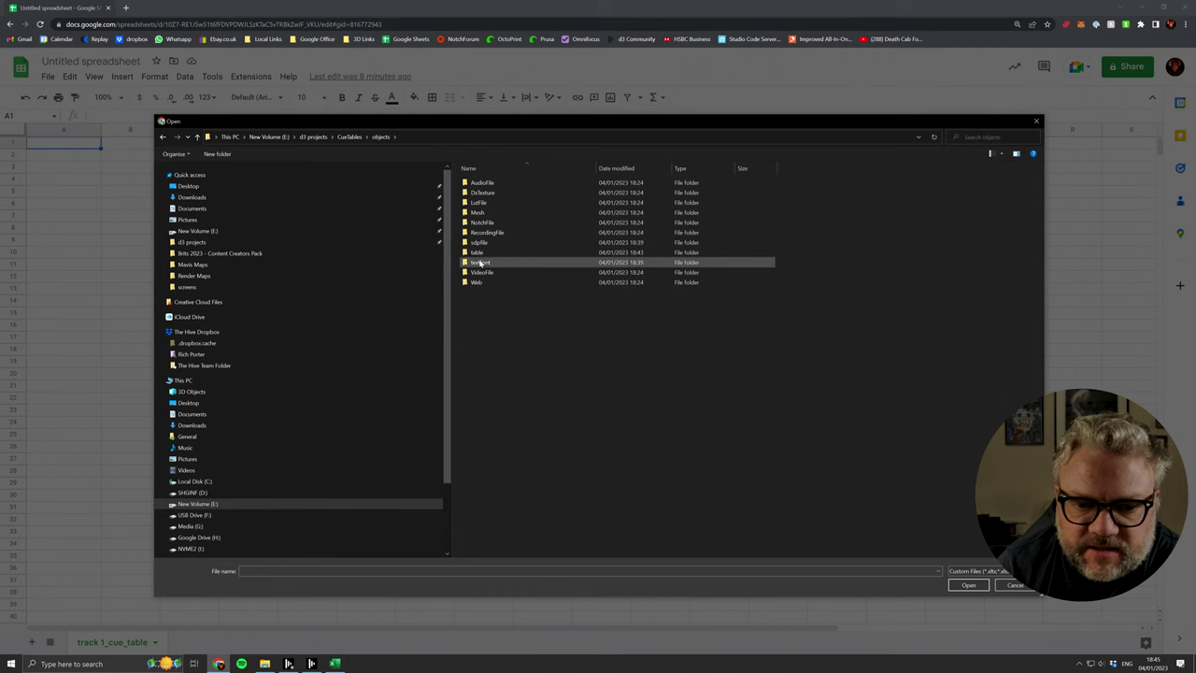
pyautogui.doubleClick(479, 263)
pyautogui.doubleClick(502, 185)
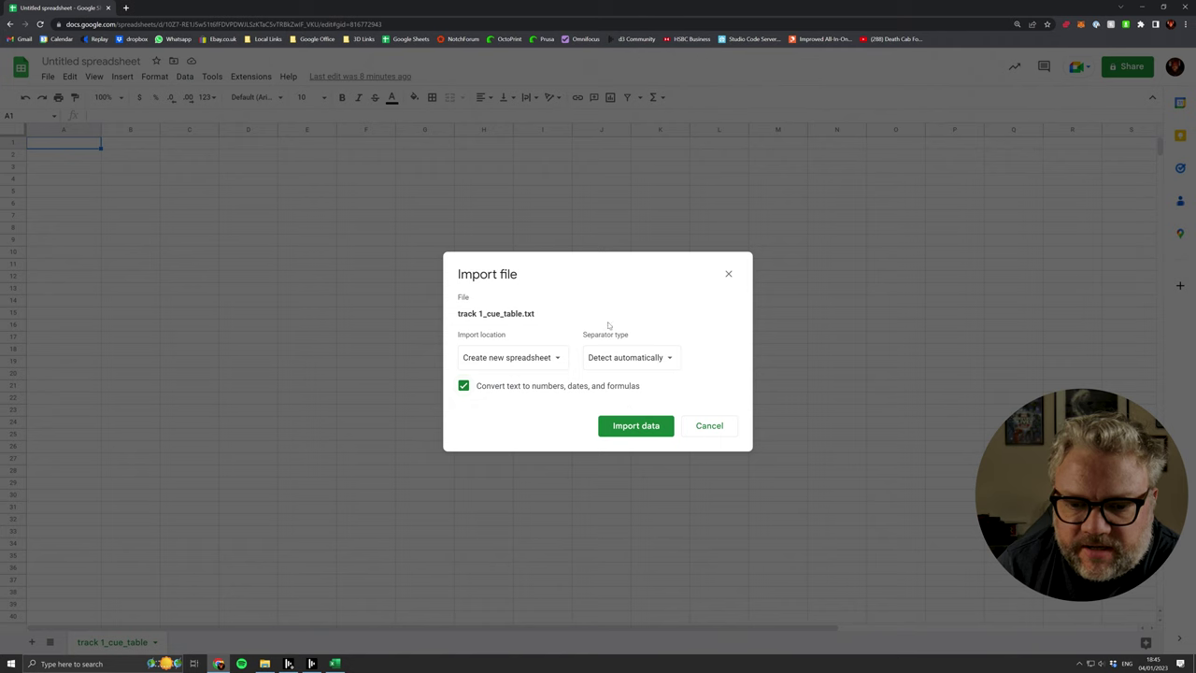
# Import with the separator on Detect automatically, open the new spreadsheet, and widen column A.
pyautogui.click(639, 363)
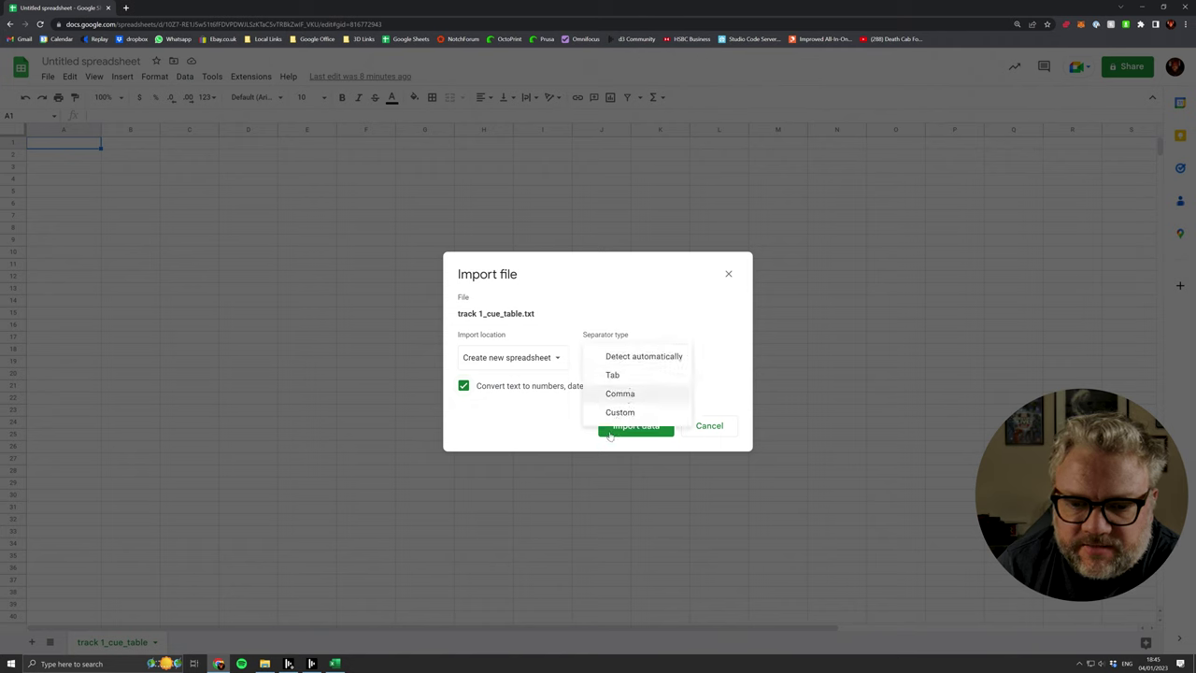
pyautogui.click(613, 356)
pyautogui.click(626, 428)
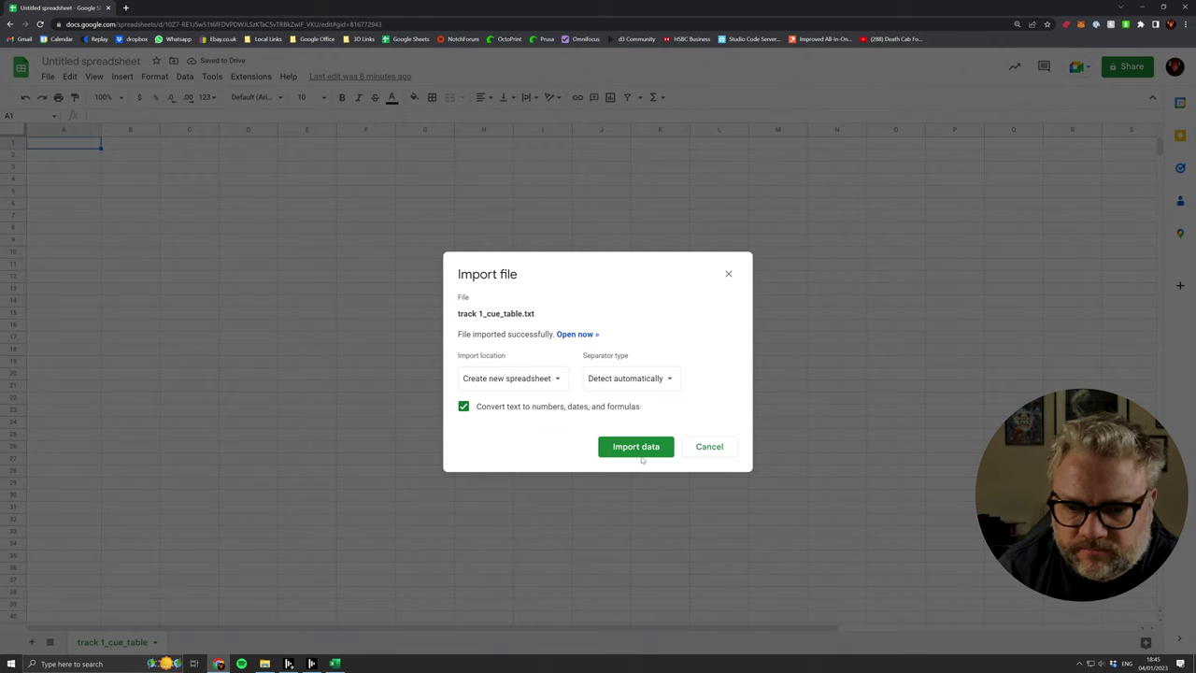
pyautogui.click(574, 335)
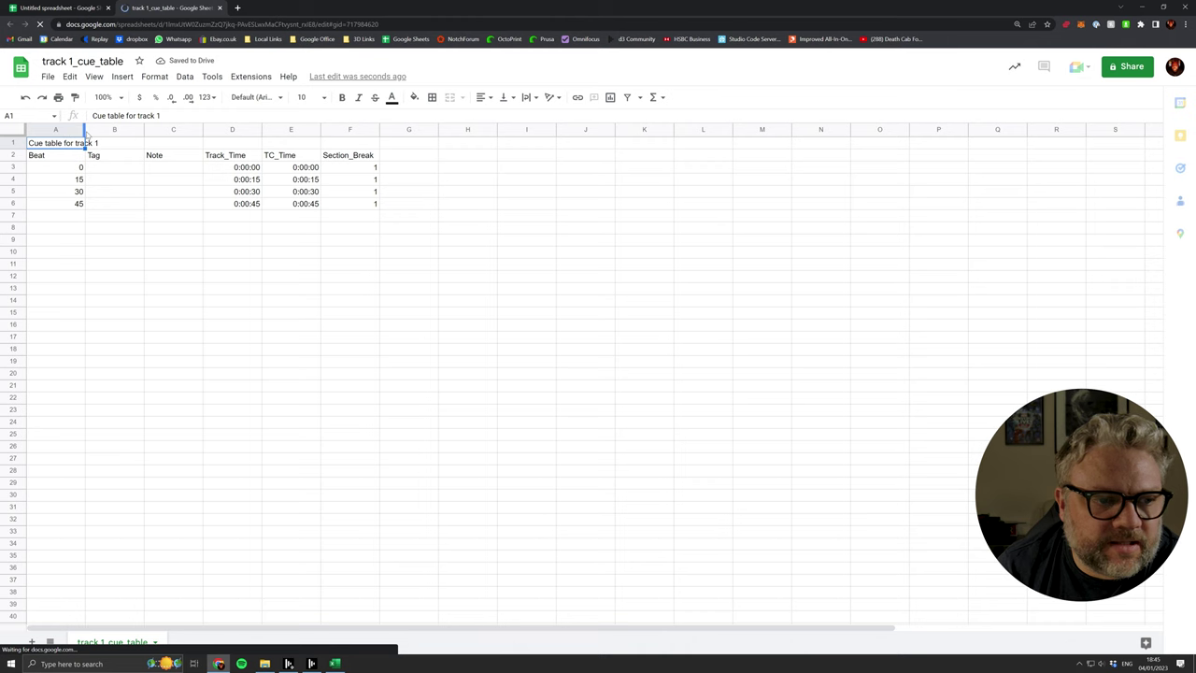
pyautogui.moveTo(85, 131); pyautogui.dragTo(101, 130)
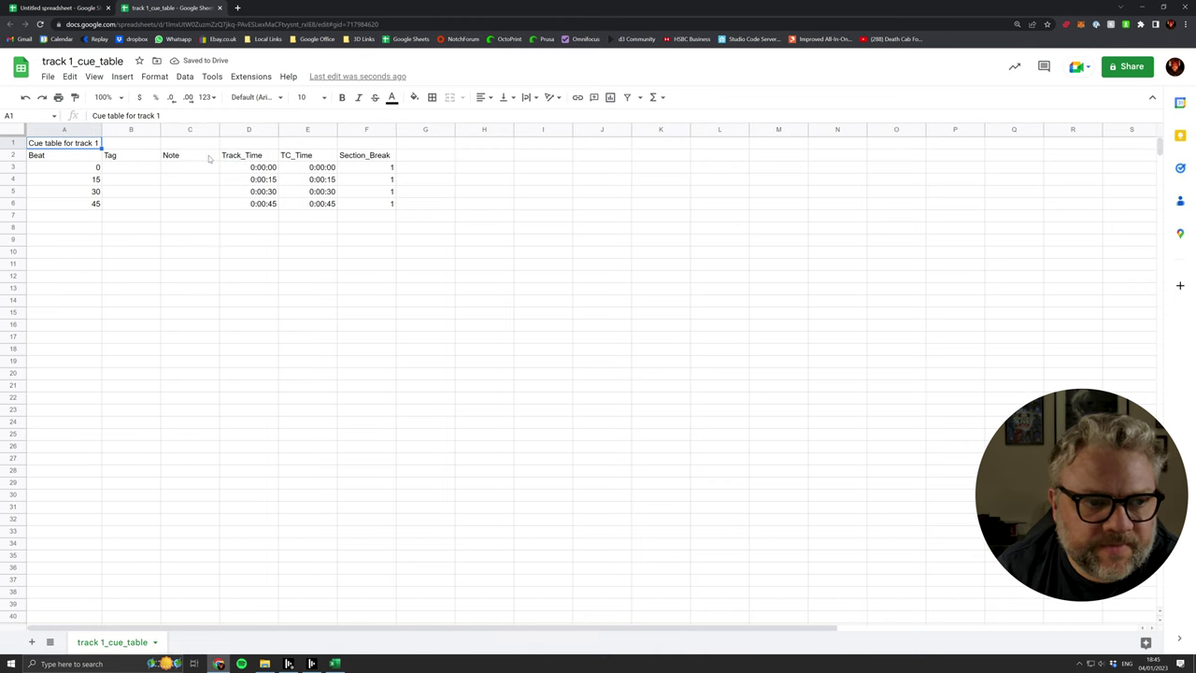
# Copy Excel descriptions C4:C13, SHOW STARTS through EVS: AWARD 1 - LEGENDS, then select Google Sheets cell K2.
pyautogui.click(336, 664)
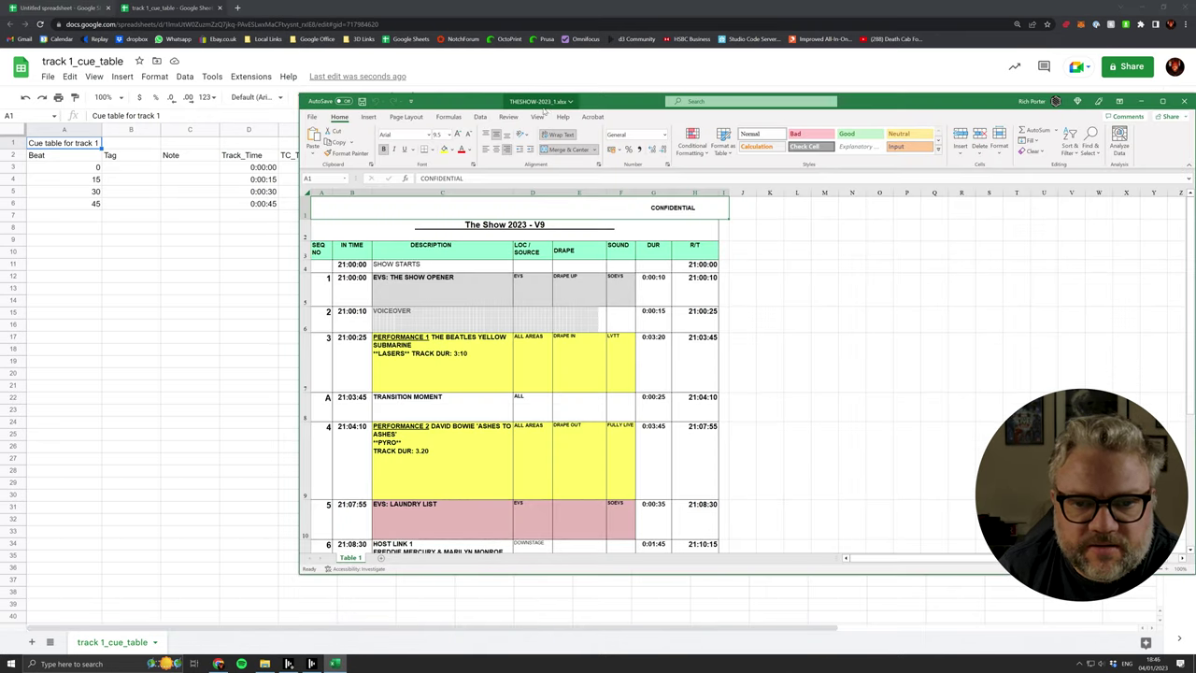
pyautogui.moveTo(549, 104); pyautogui.dragTo(503, 56)
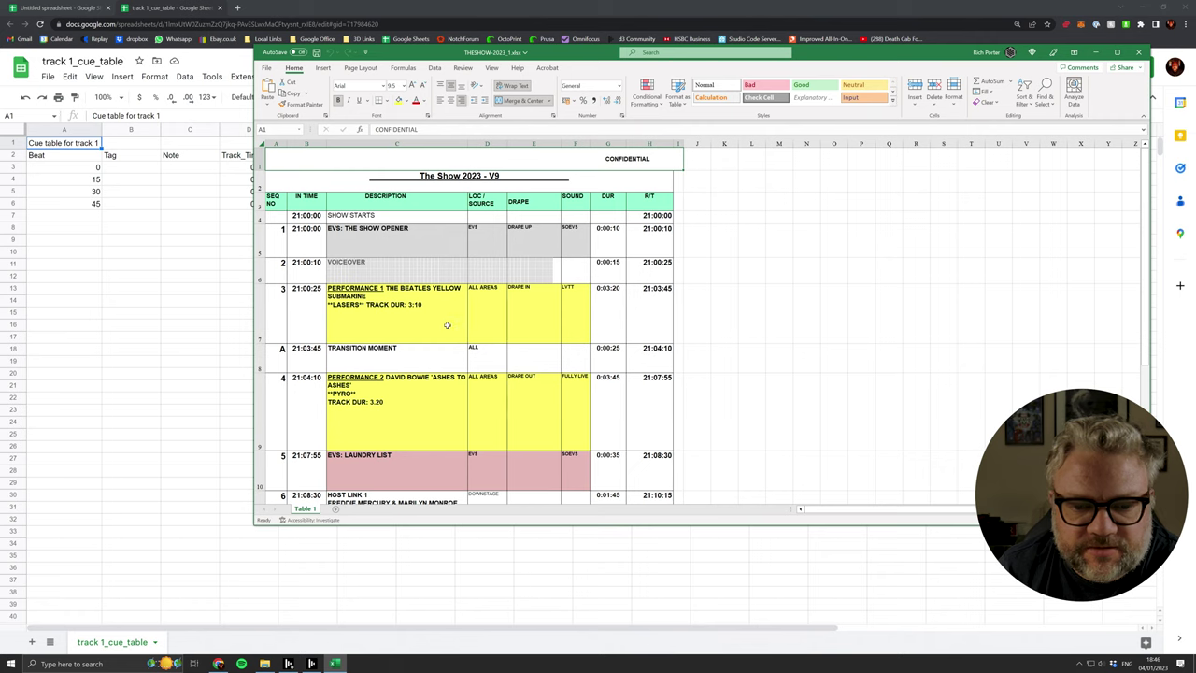
pyautogui.scroll(-3, 447, 327)
pyautogui.scroll(2, 445, 358)
pyautogui.scroll(1, 444, 358)
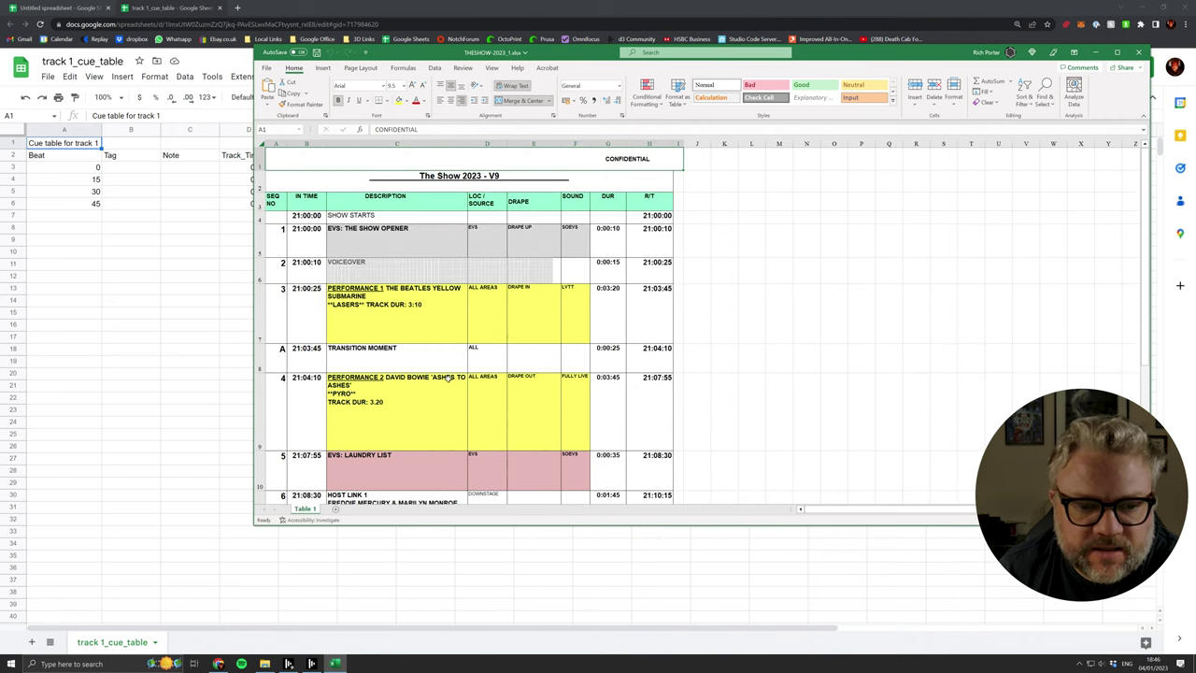
pyautogui.moveTo(364, 215); pyautogui.dragTo(377, 402)
pyautogui.moveTo(821, 56); pyautogui.dragTo(886, 181)
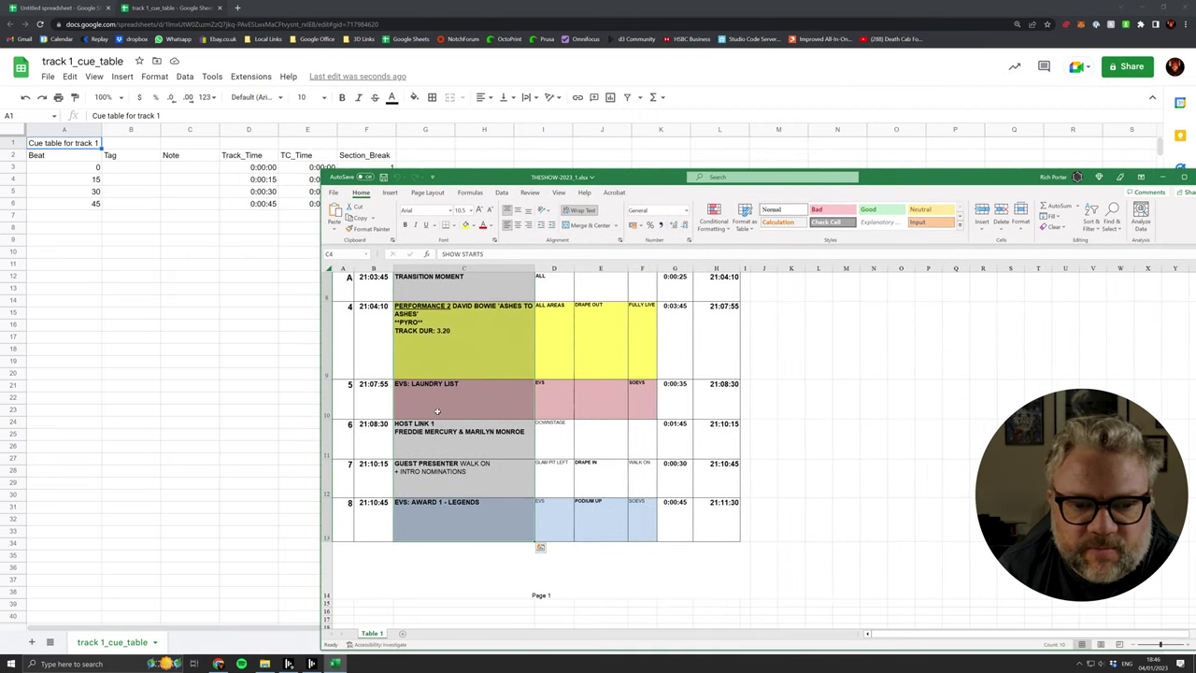
pyautogui.scroll(3, 450, 405)
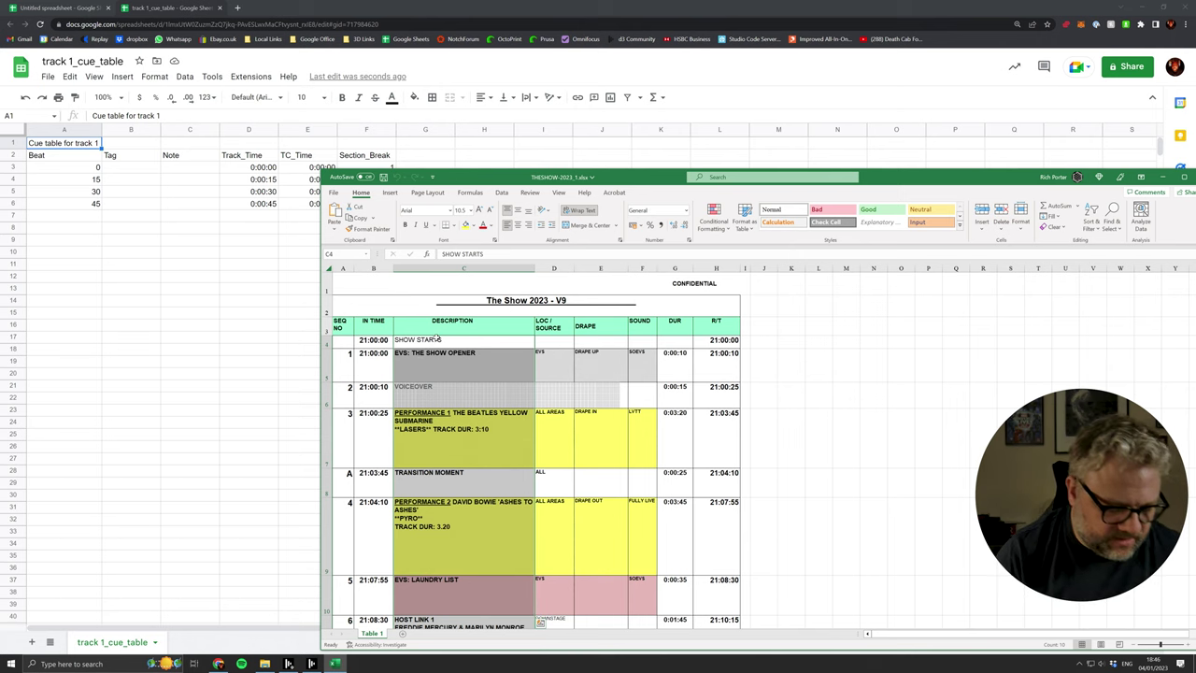
pyautogui.hotkey('ctrl', 'c')
pyautogui.click(638, 156)
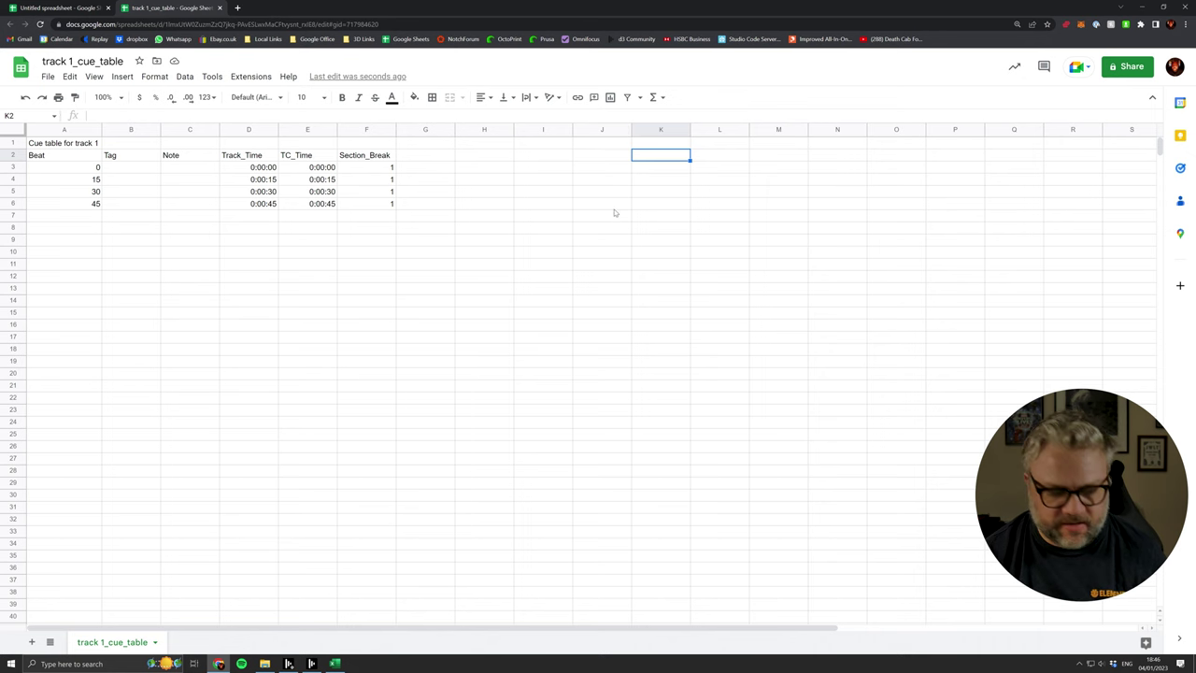
# Paste the cue descriptions into K2 as values only and widen column K.
pyautogui.hotkey('ctrl', 'v')
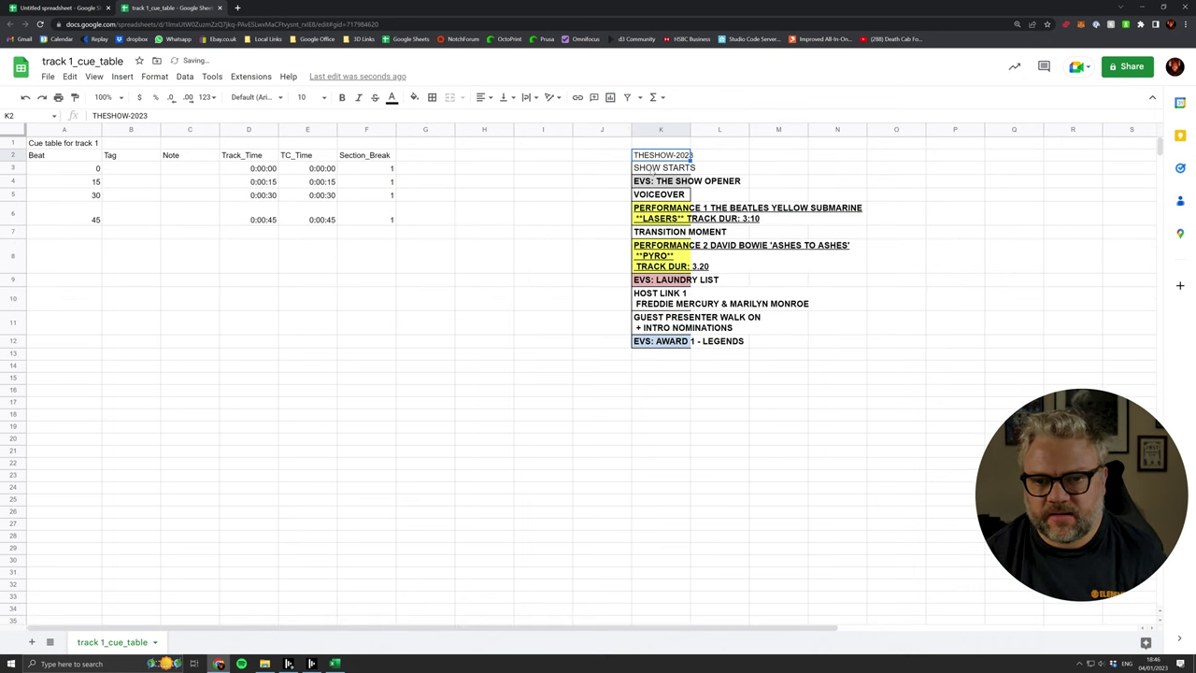
pyautogui.hotkey('ctrl', 'z')
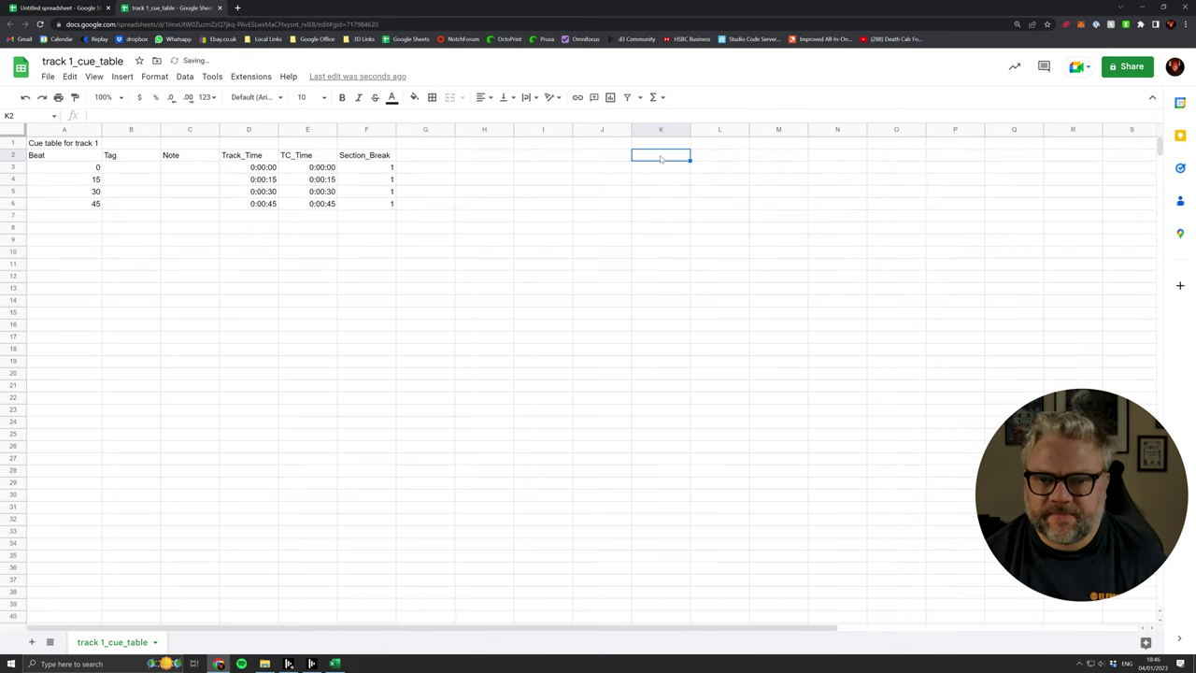
pyautogui.rightClick(661, 158)
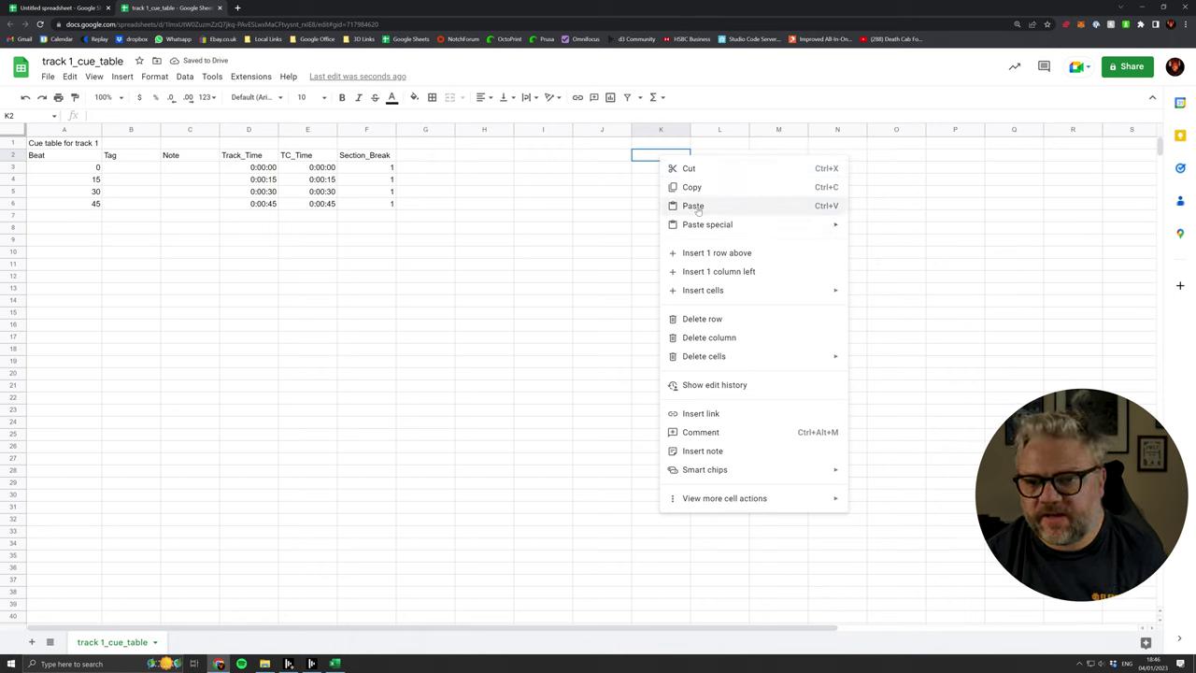
pyautogui.click(639, 157)
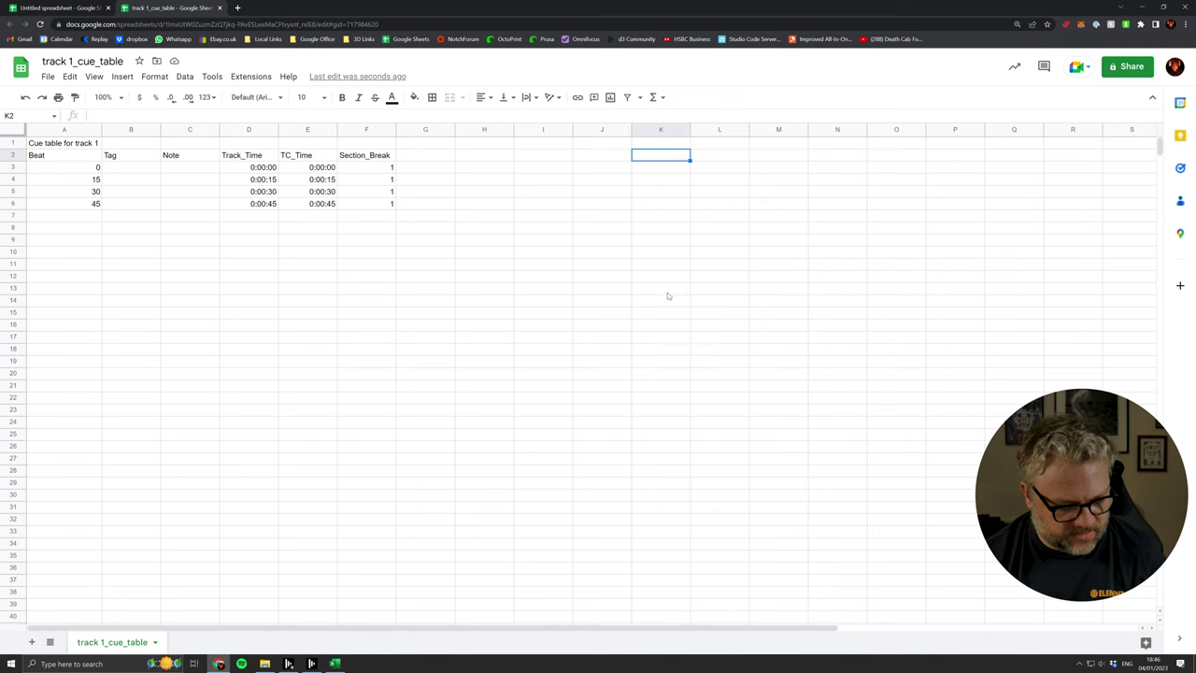
pyautogui.hotkey('ctrl', 'v')
pyautogui.hotkey('ctrl', 'z')
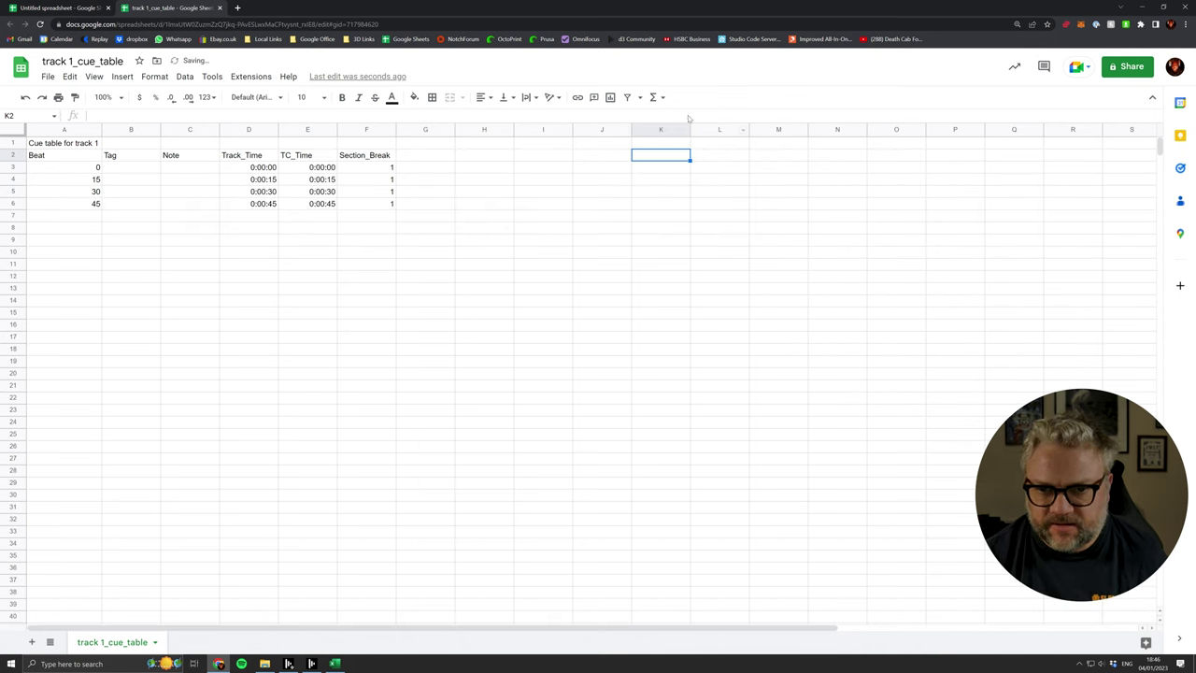
pyautogui.rightClick(660, 160)
pyautogui.moveTo(716, 224)
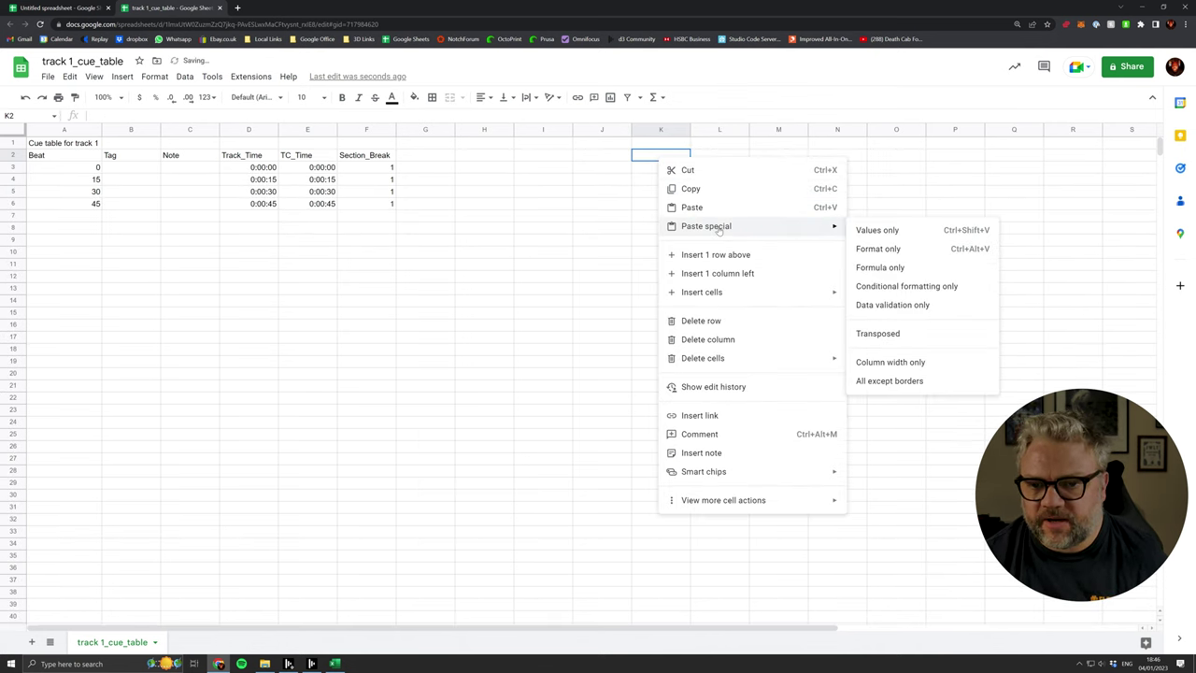
pyautogui.click(927, 230)
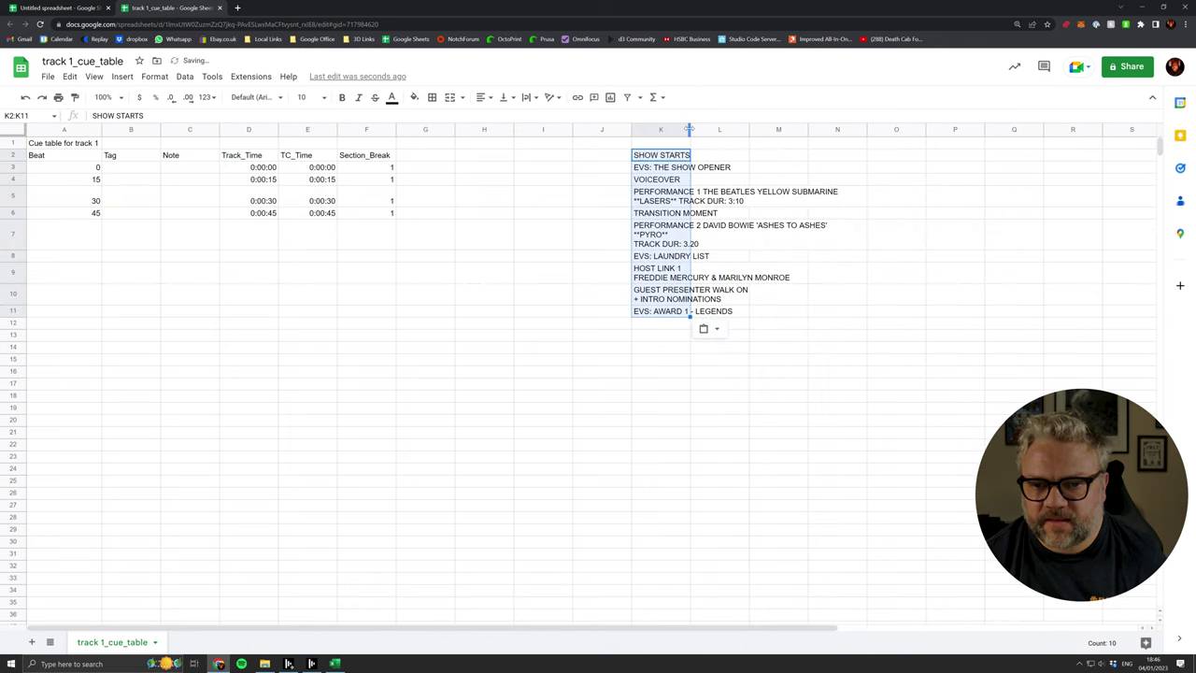
pyautogui.moveTo(689, 130); pyautogui.dragTo(854, 130)
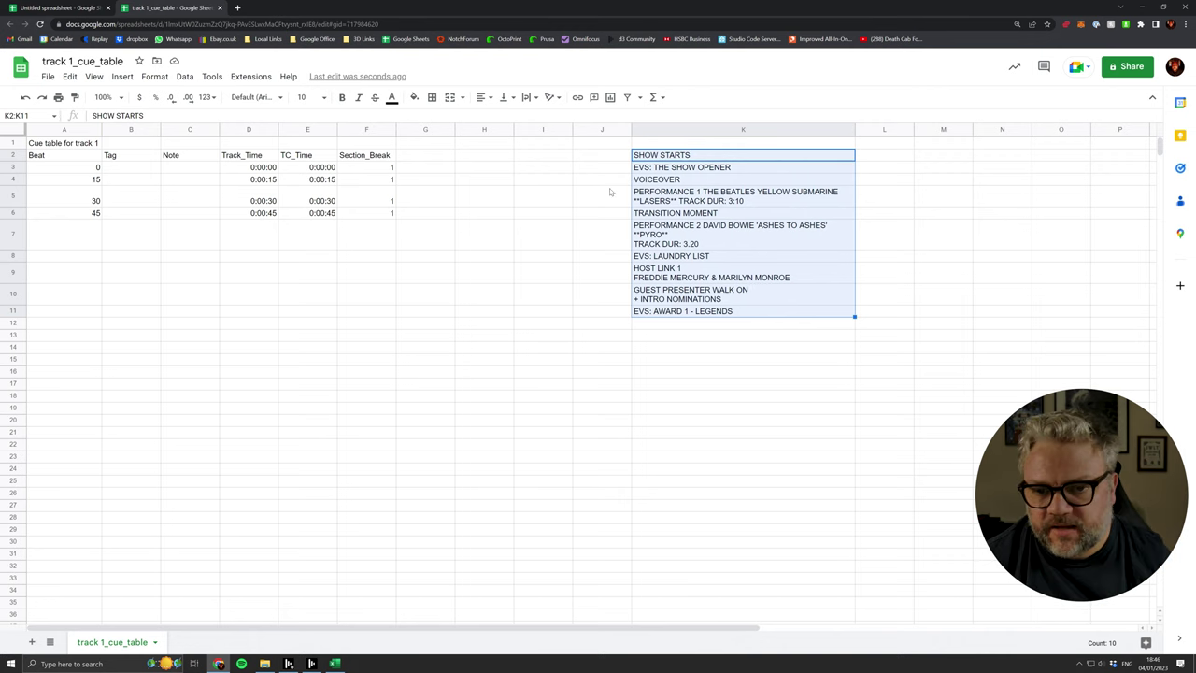
# Move the descriptions from K2:K11 to J3:J12 and widen column J to fit.
pyautogui.click(661, 158)
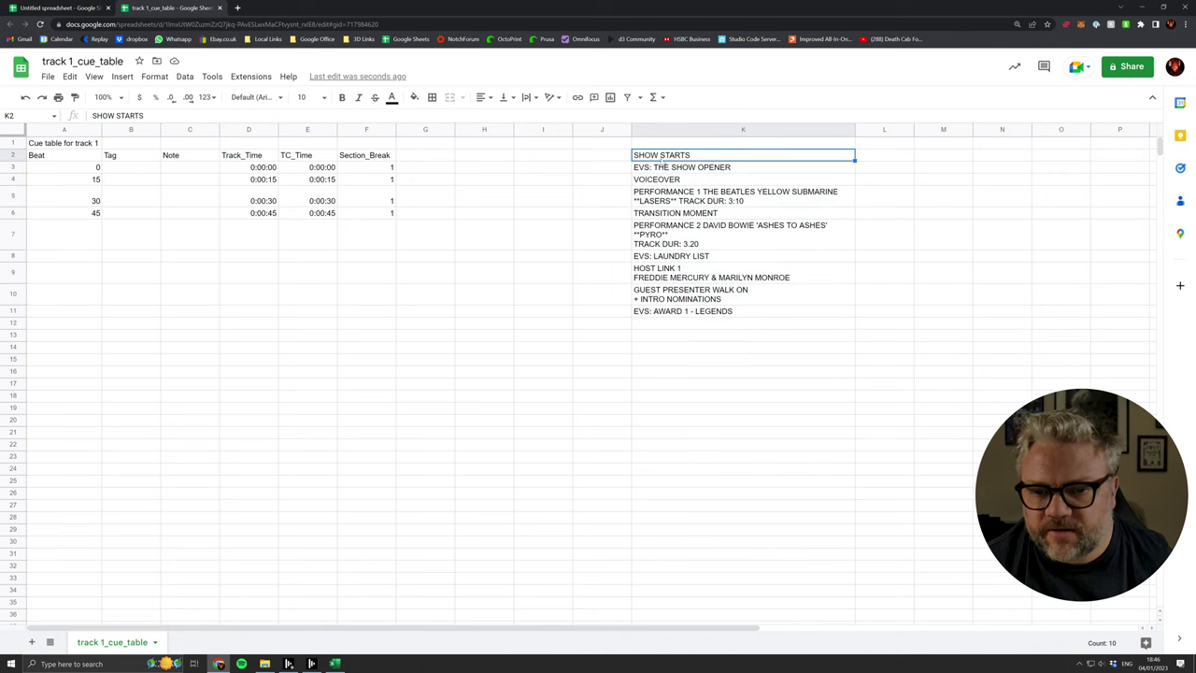
pyautogui.press('Left')
pyautogui.press('Left')
pyautogui.press('Down')
pyautogui.press('Down')
pyautogui.press('Up')
pyautogui.press('Up')
pyautogui.press('Right')
pyautogui.press('Right')
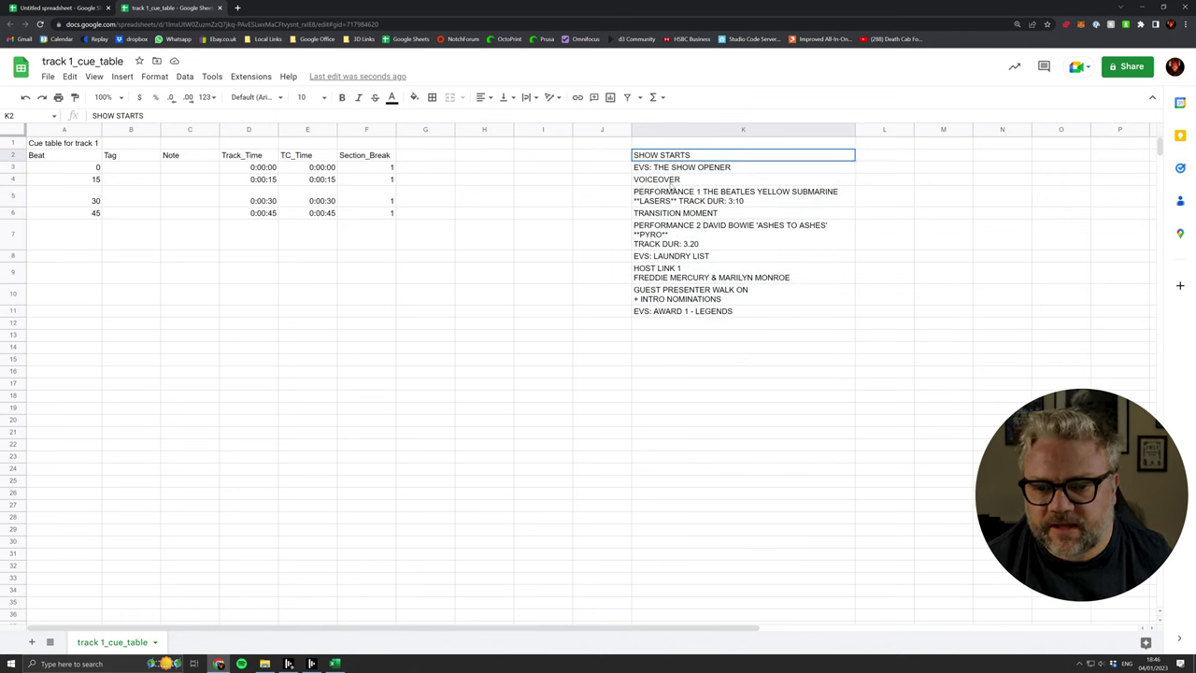
pyautogui.keyDown('shift'); pyautogui.click(678, 311); pyautogui.keyUp('shift')
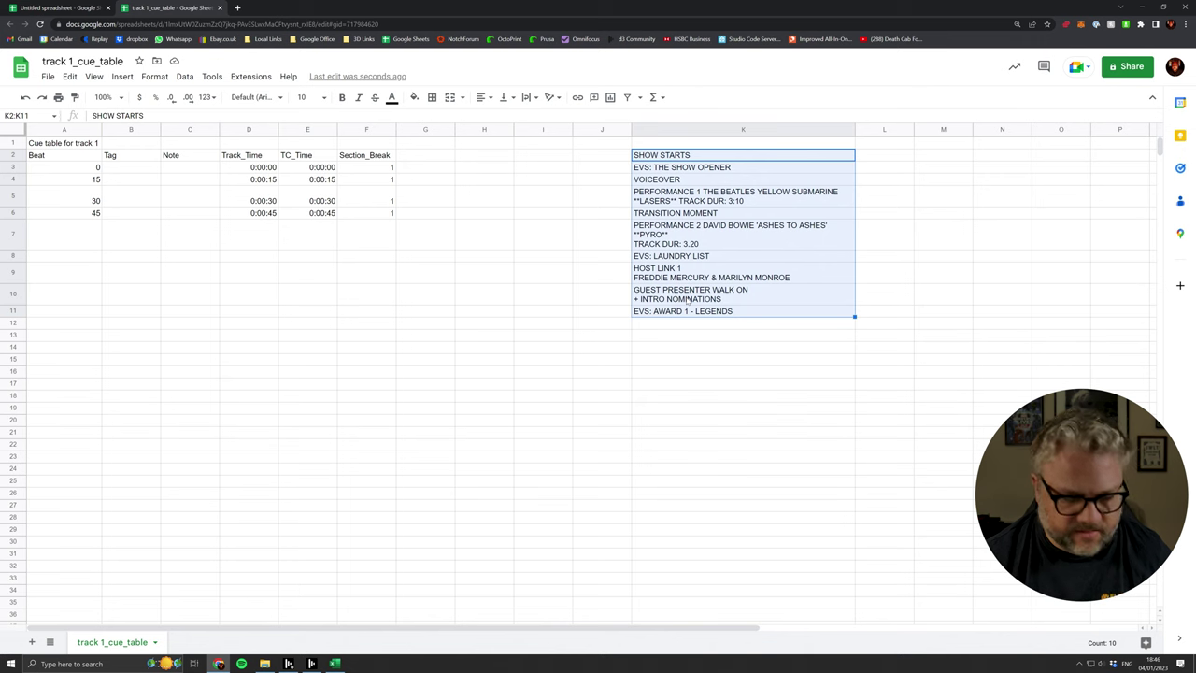
pyautogui.hotkey('ctrl', 'c')
pyautogui.click(612, 169)
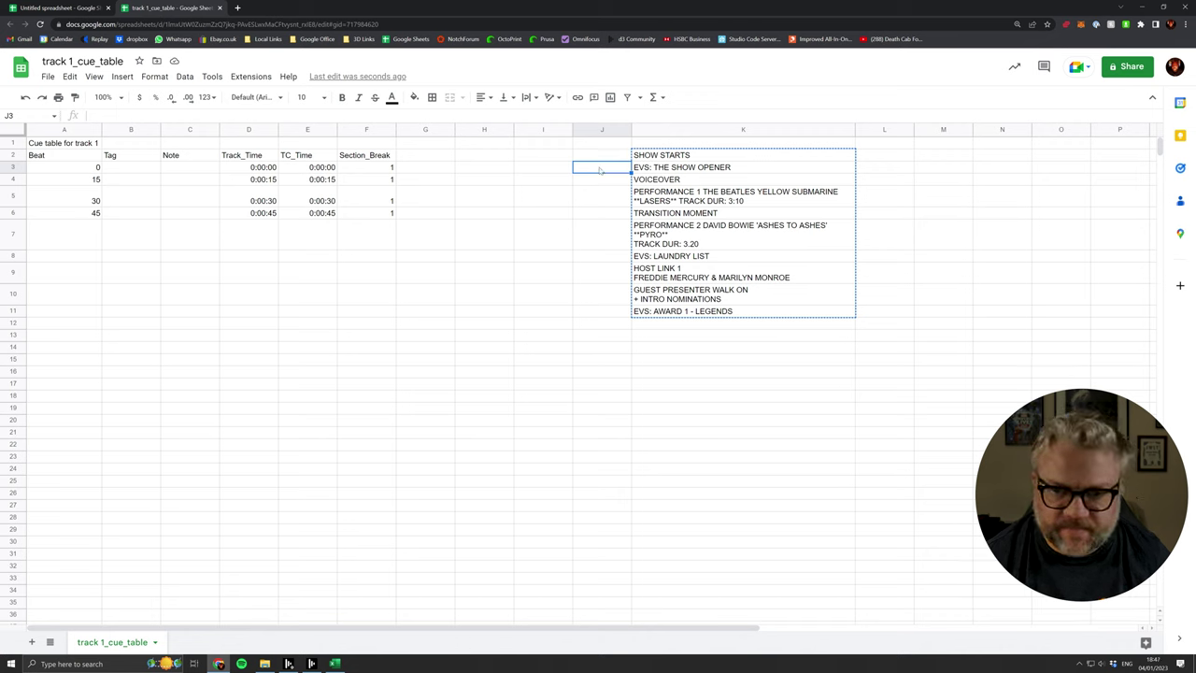
pyautogui.hotkey('ctrl', 'v')
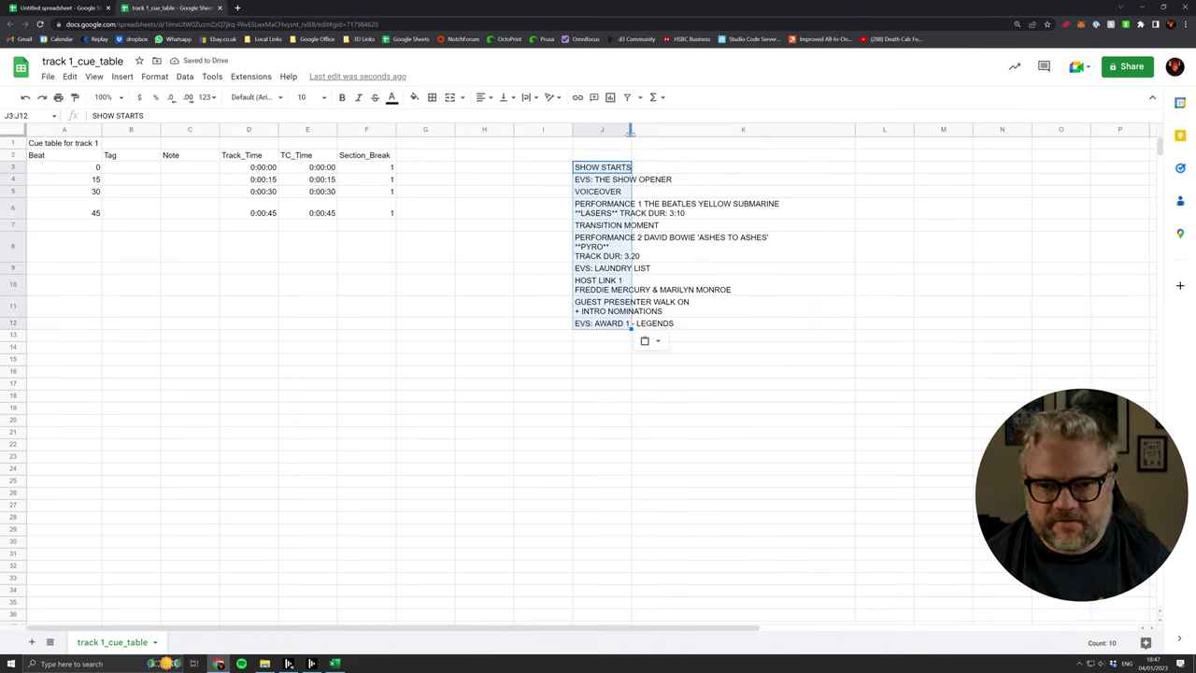
pyautogui.moveTo(631, 129); pyautogui.dragTo(788, 129)
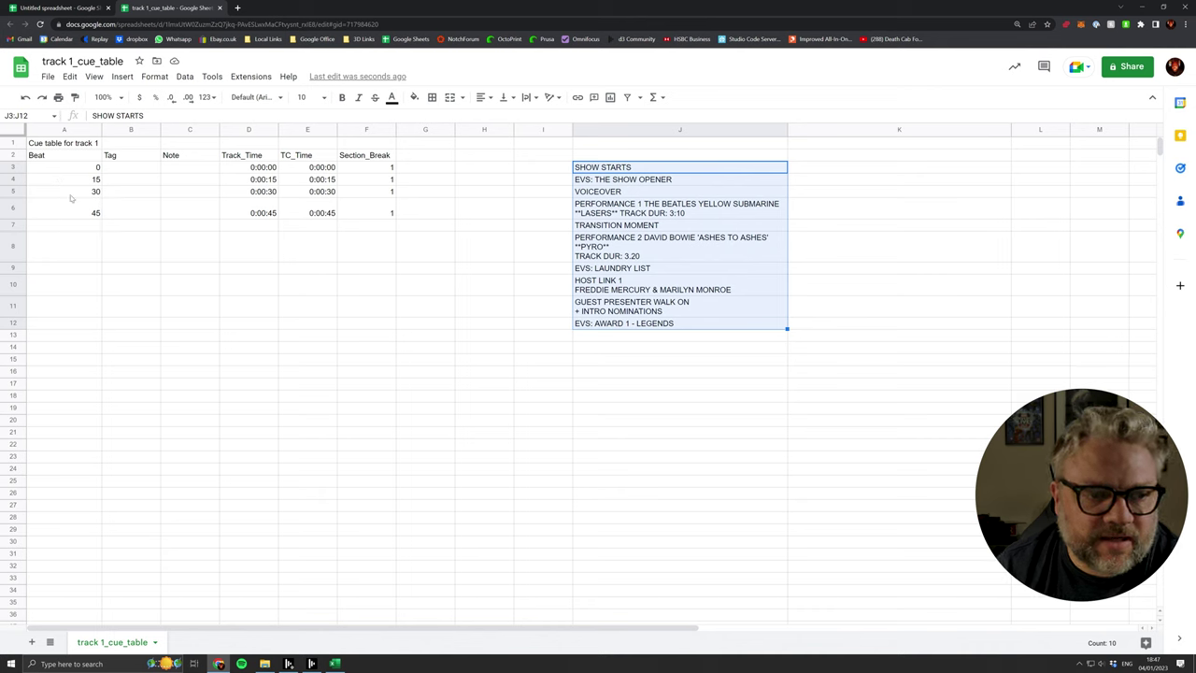
pyautogui.moveTo(69, 169); pyautogui.dragTo(68, 218)
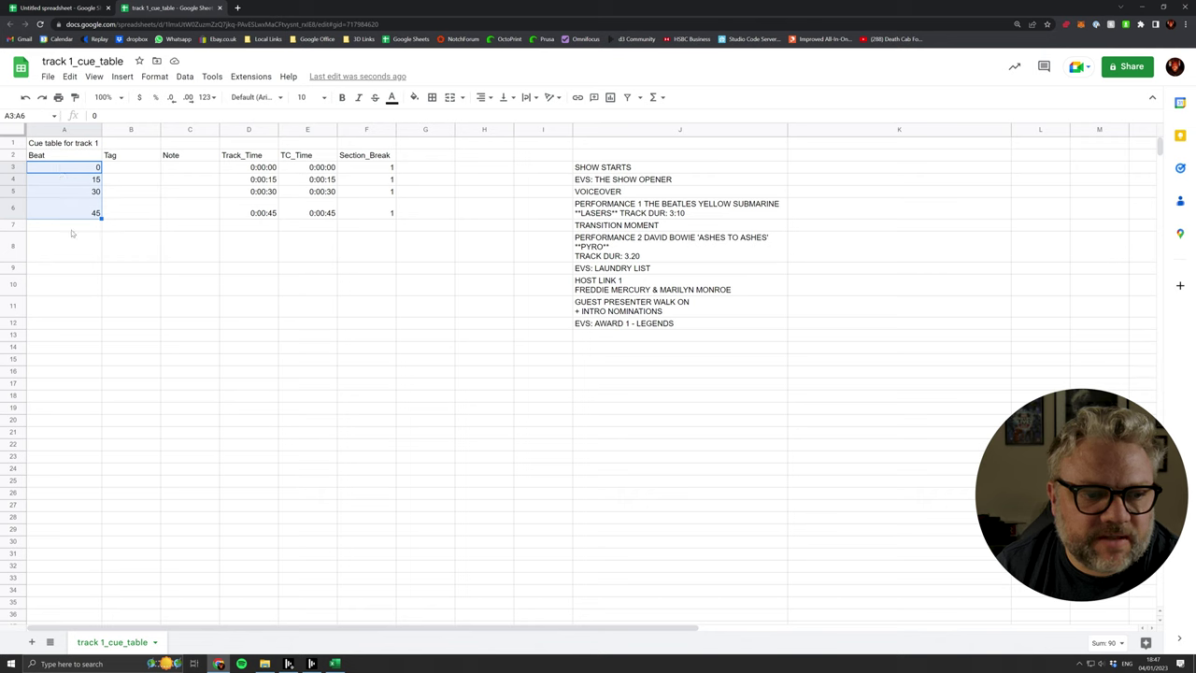
pyautogui.moveTo(264, 171); pyautogui.dragTo(275, 211)
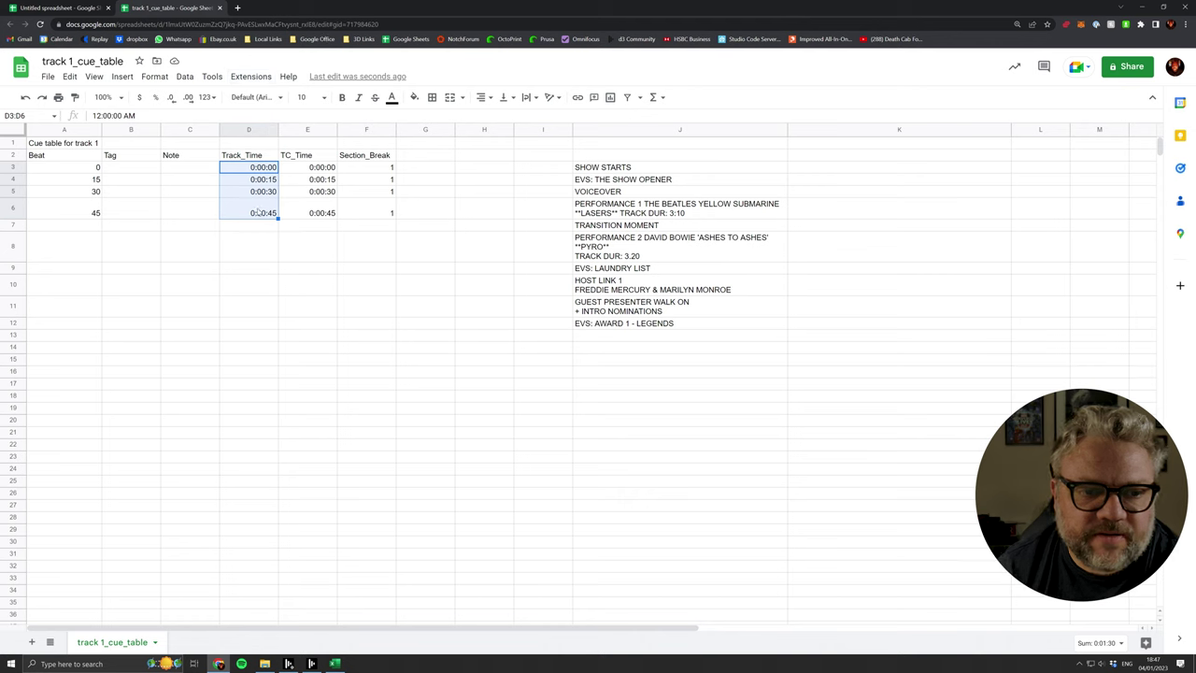
pyautogui.moveTo(316, 172); pyautogui.dragTo(321, 215)
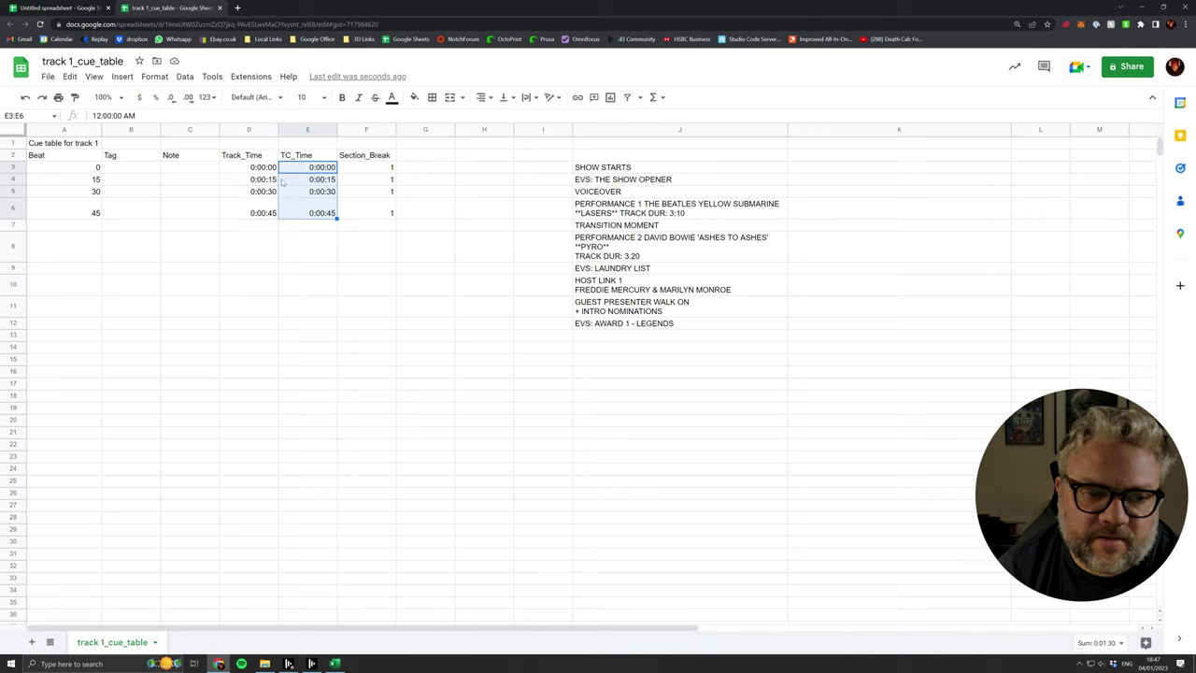
pyautogui.click(380, 168)
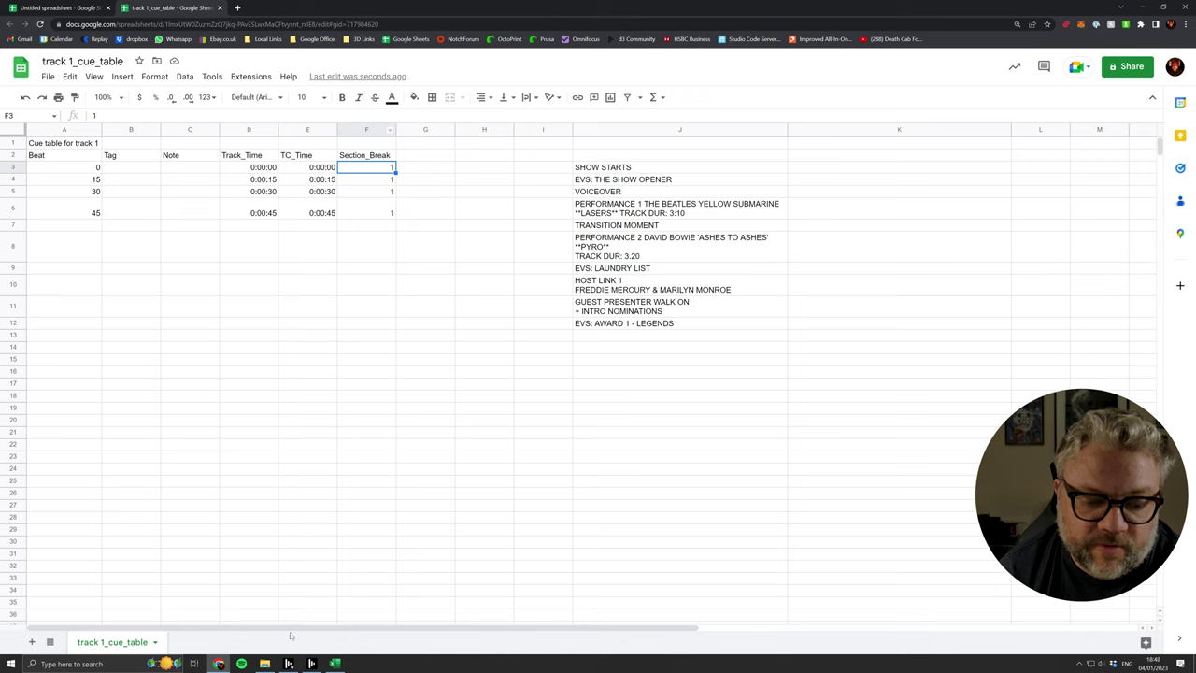
# Fill Beat (0 to 135), Track_Time, TC_Time (to 0:02:15) and Section_Break 1 down to row 12.
pyautogui.moveTo(376, 173); pyautogui.dragTo(373, 213)
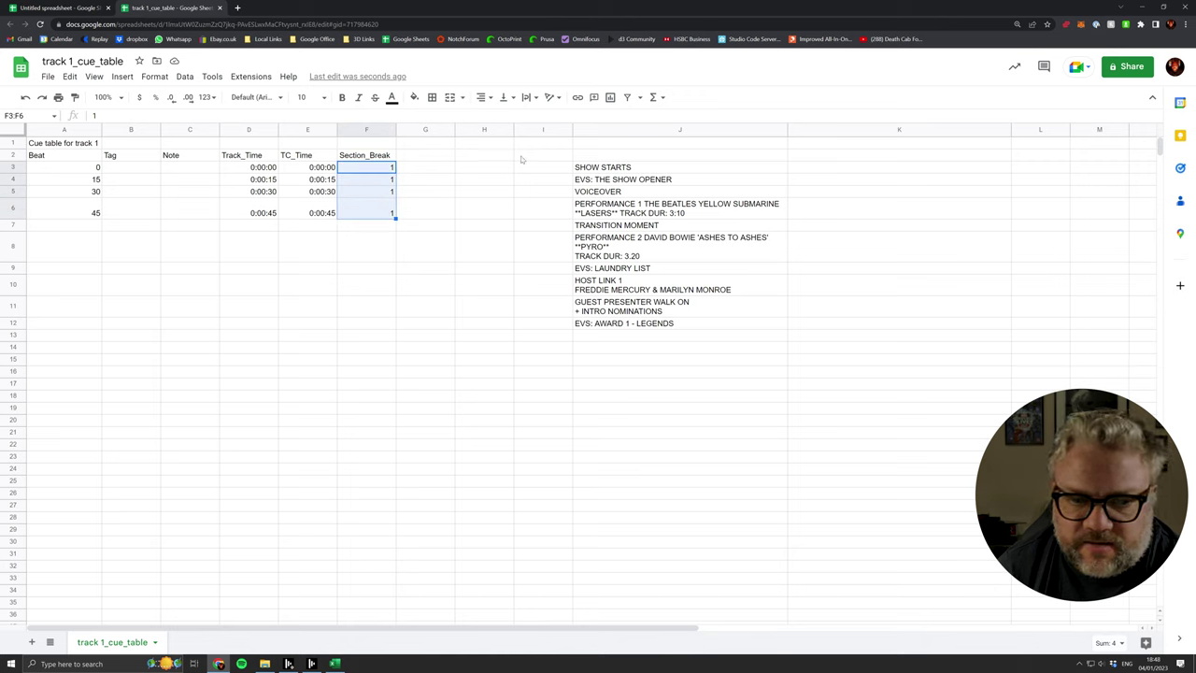
pyautogui.moveTo(79, 173); pyautogui.dragTo(95, 327)
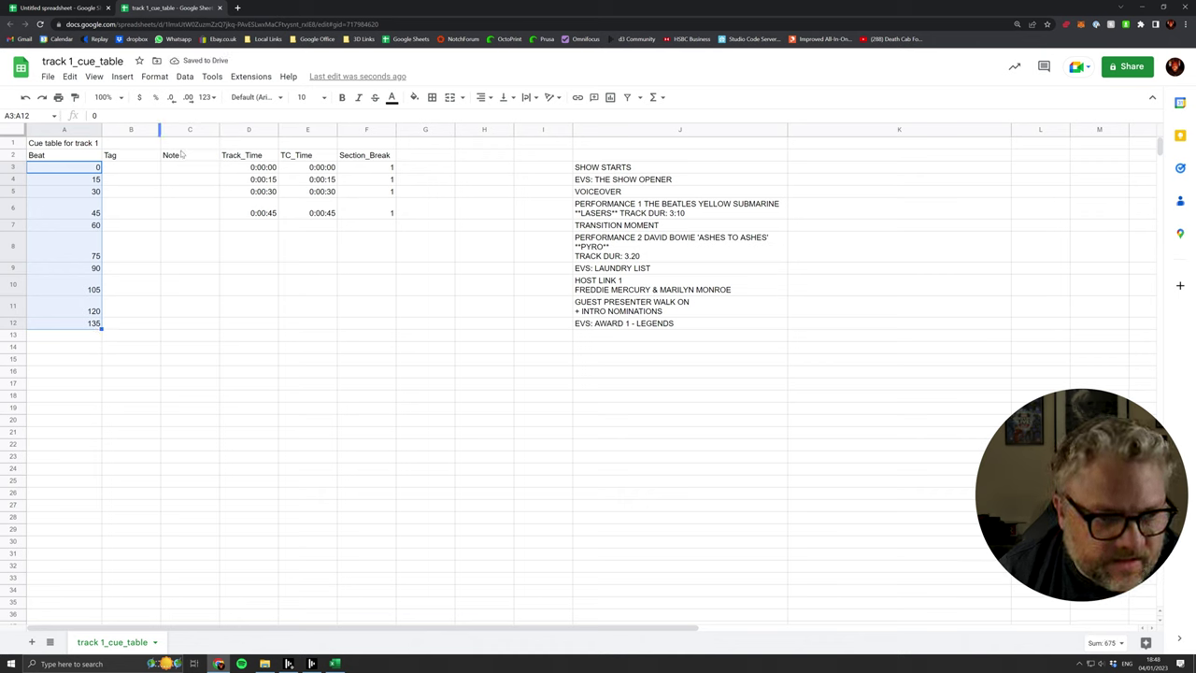
pyautogui.click(134, 205)
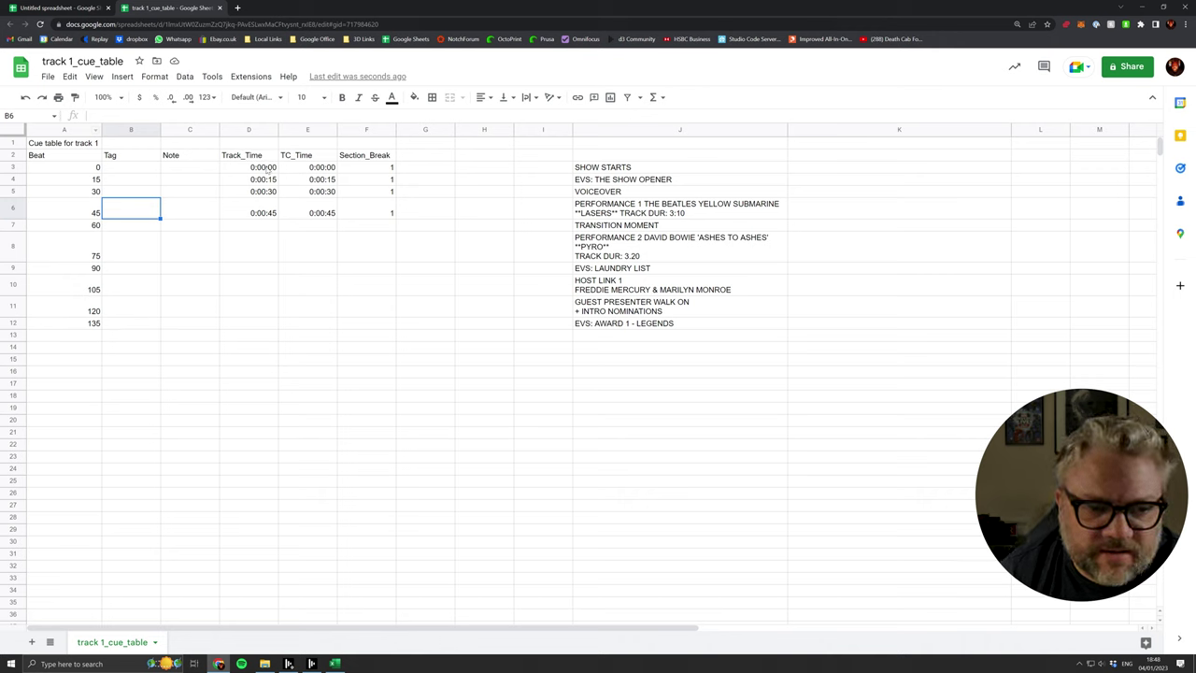
pyautogui.moveTo(266, 167); pyautogui.dragTo(272, 214)
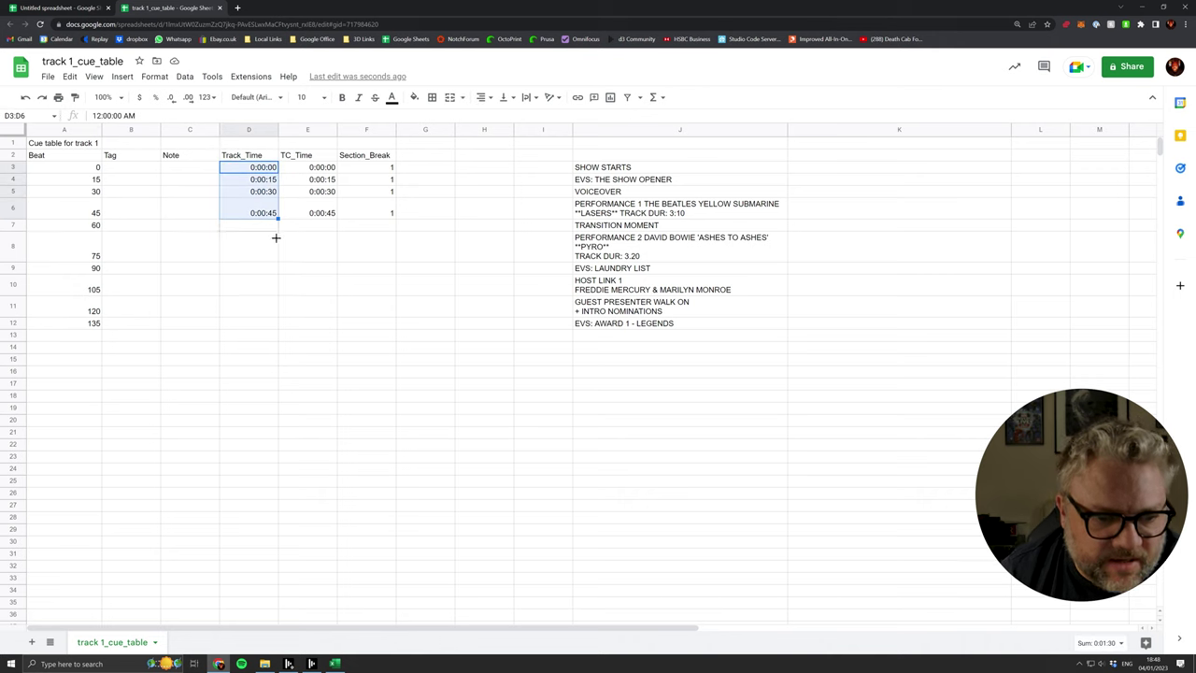
pyautogui.moveTo(261, 323); pyautogui.dragTo(261, 323)
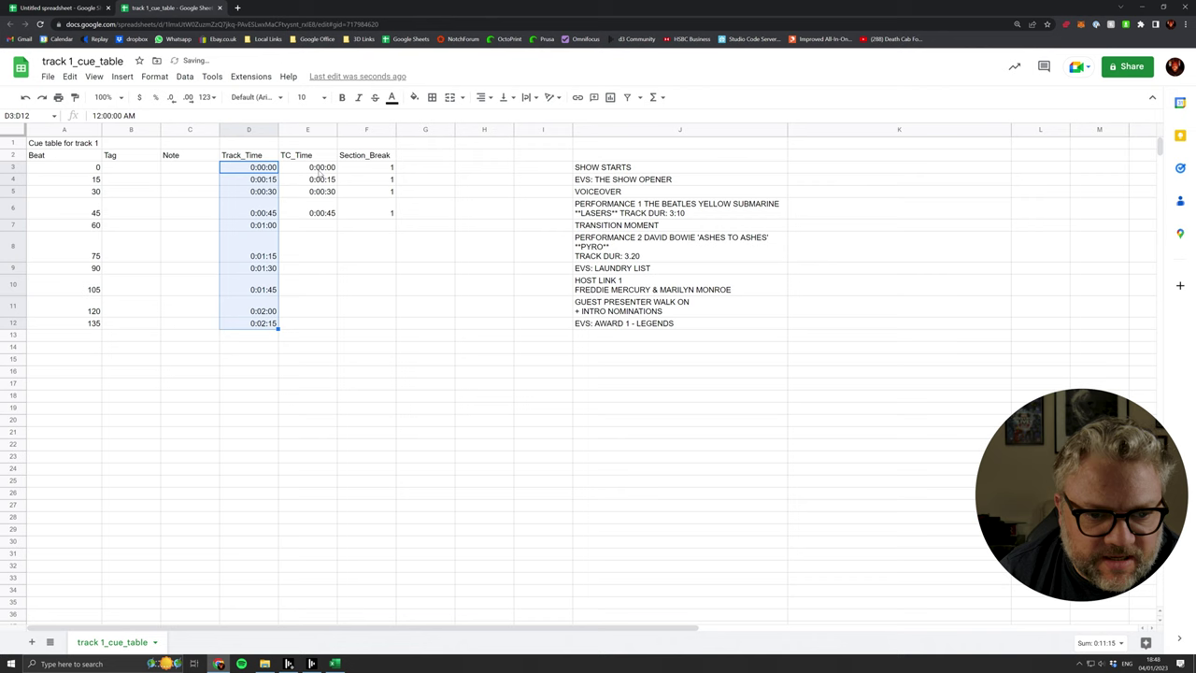
pyautogui.moveTo(320, 173); pyautogui.dragTo(329, 324)
pyautogui.click(374, 166)
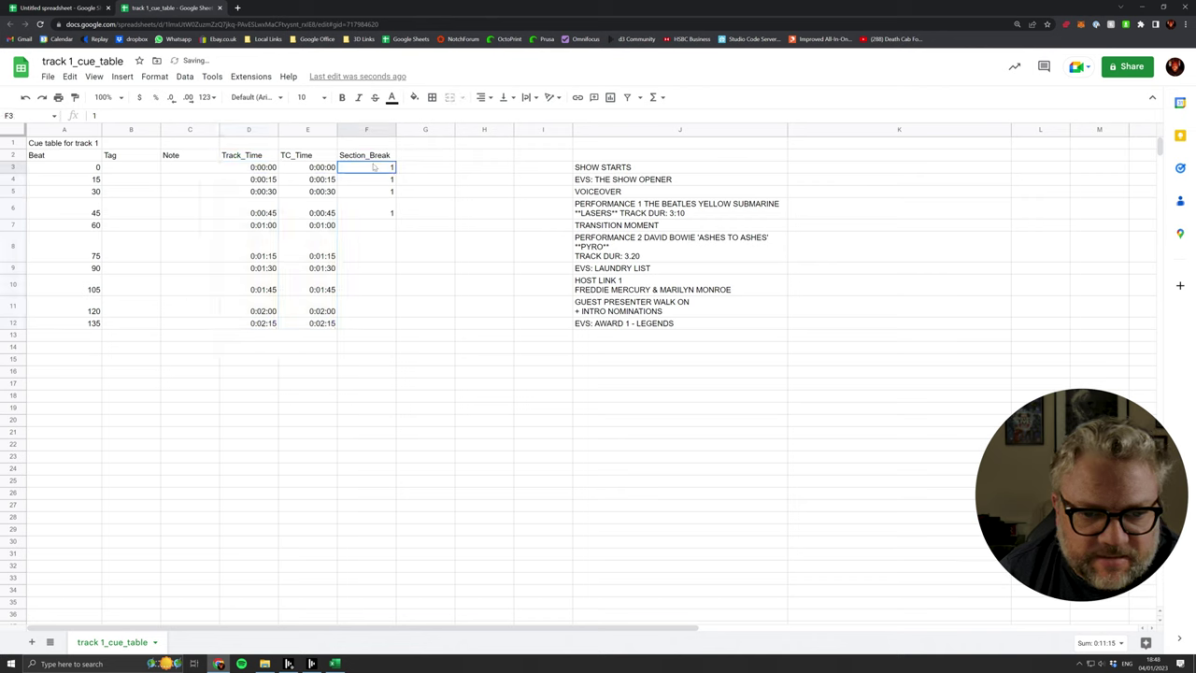
pyautogui.moveTo(374, 166); pyautogui.dragTo(396, 327)
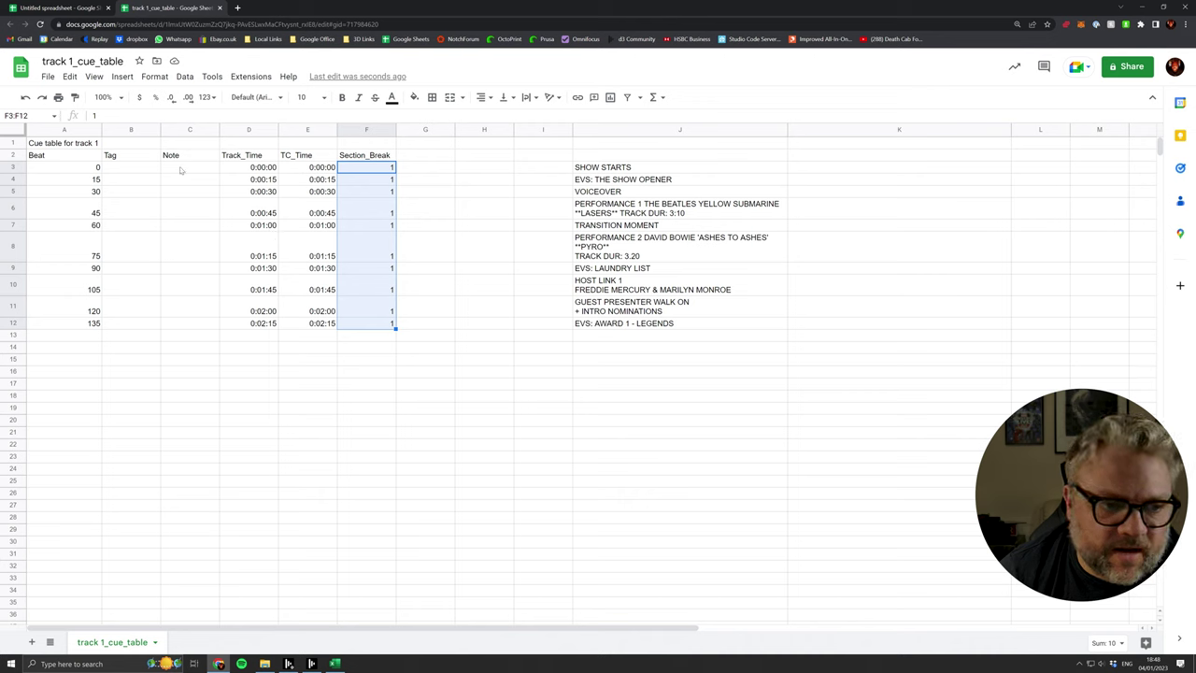
# Select Note cell C3 and cell I3, then bring up the Excel running order.
pyautogui.rightClick(184, 246)
pyautogui.press('Escape')
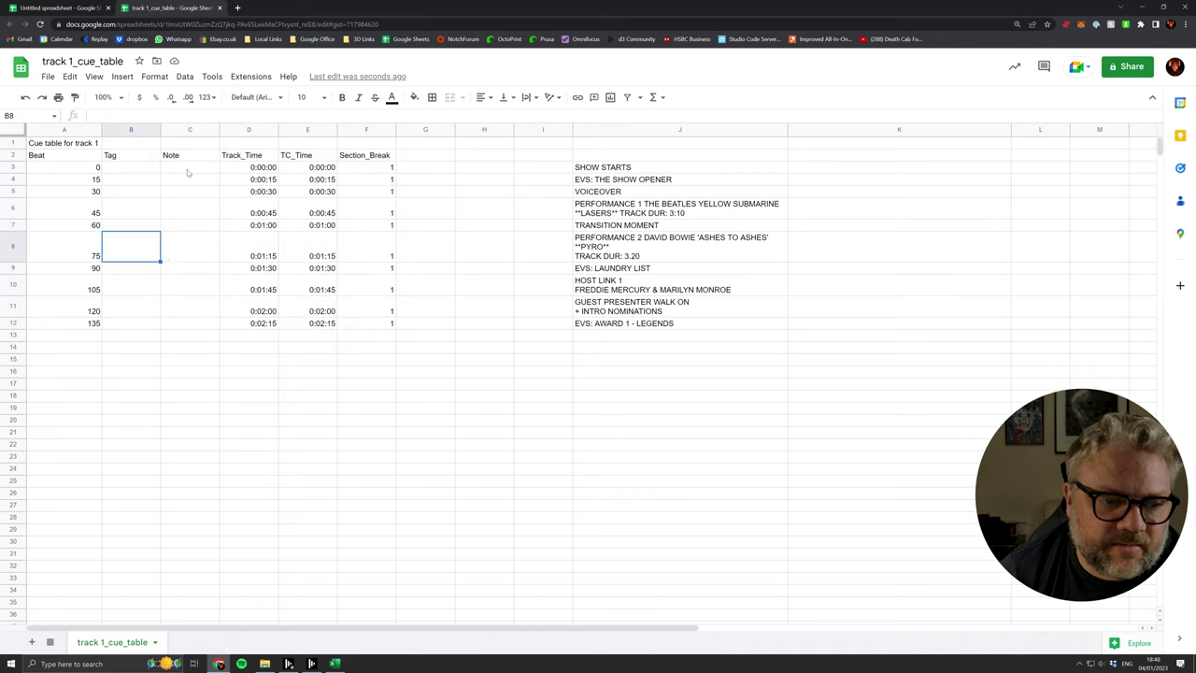
pyautogui.click(189, 172)
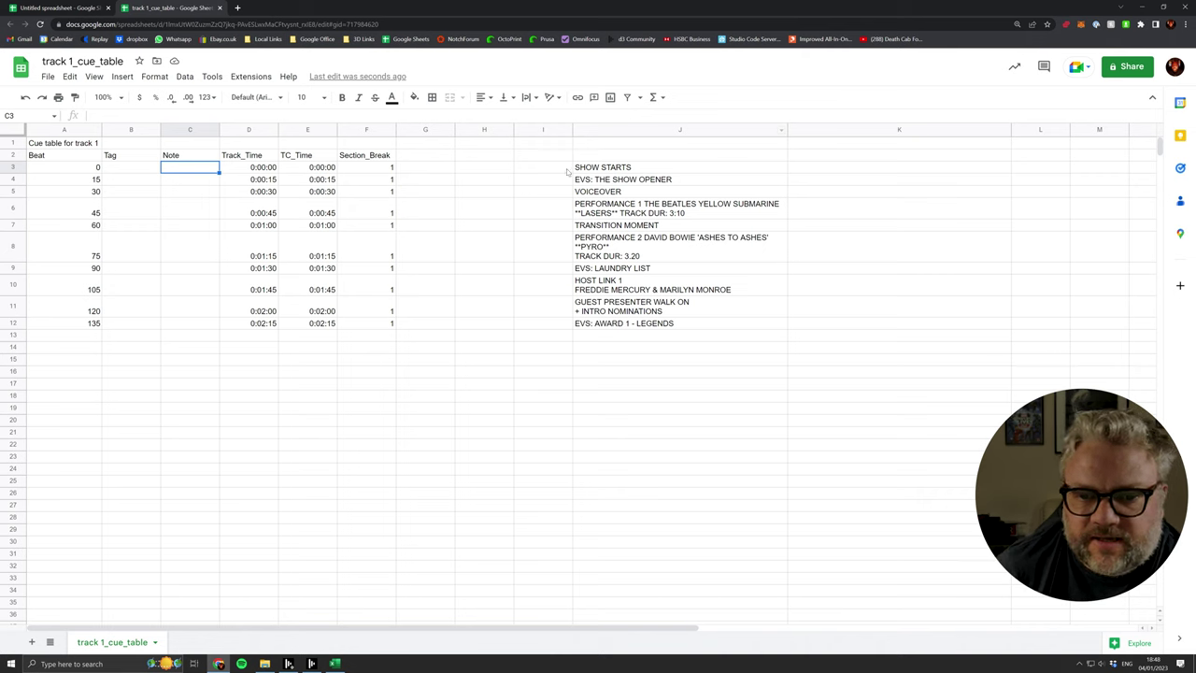
pyautogui.click(565, 170)
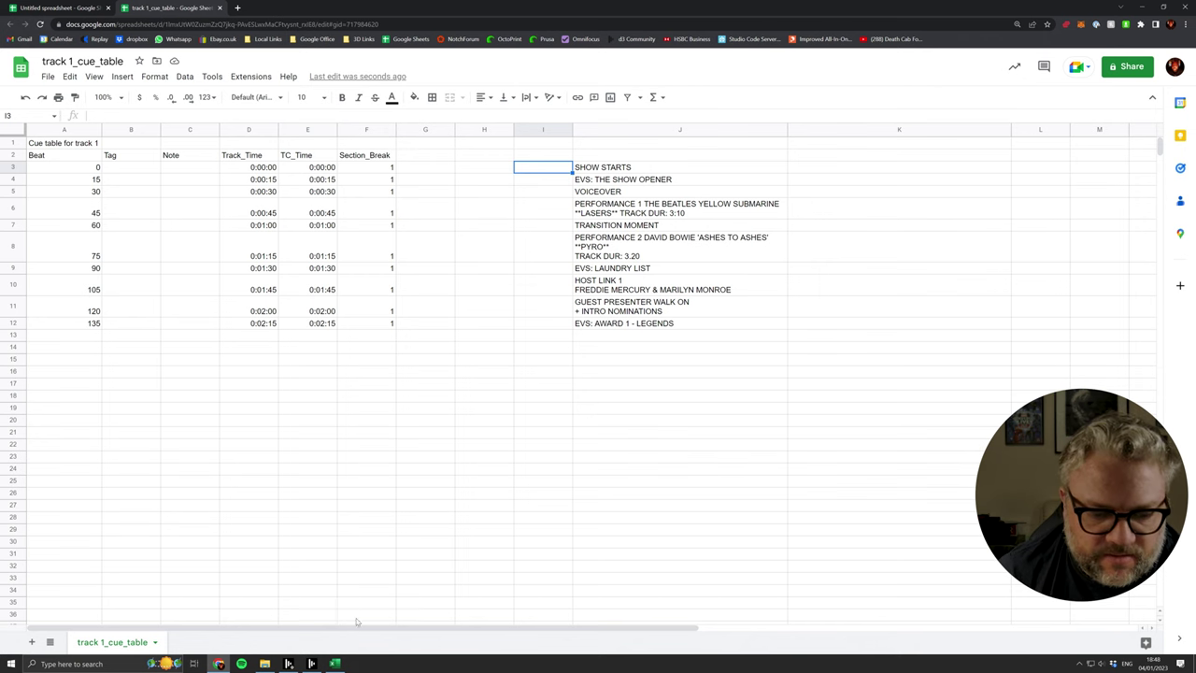
pyautogui.click(334, 663)
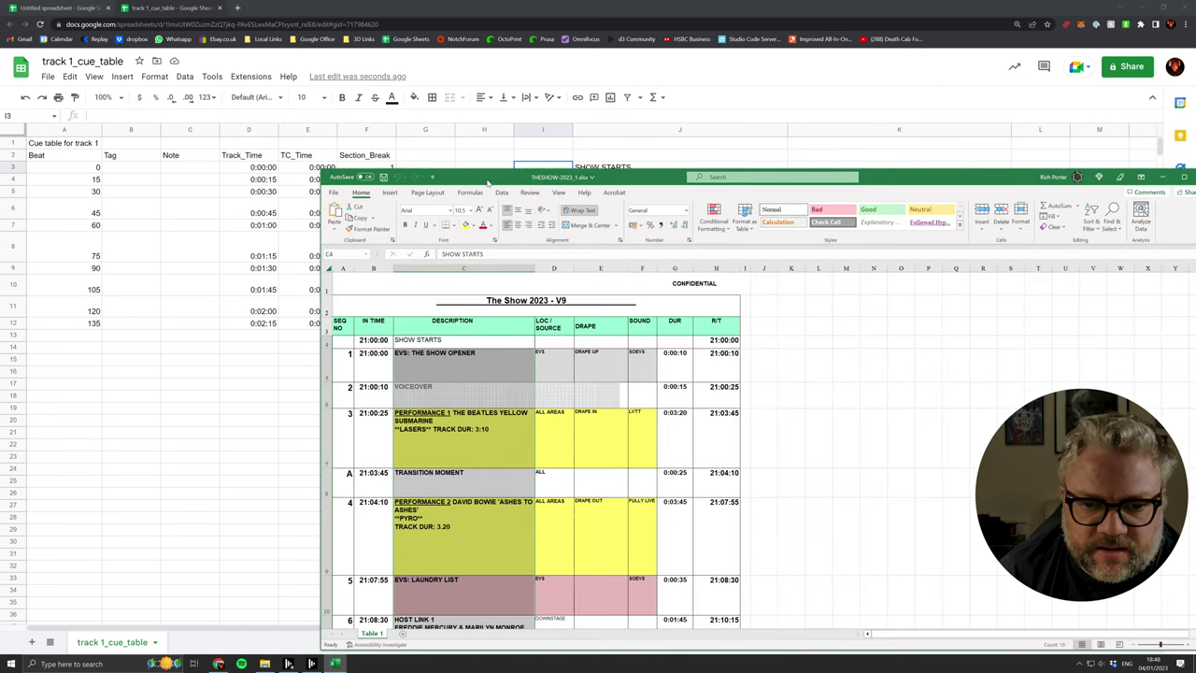
# Copy the SEQ numbers from the Excel running order, then move its window out of the way.
pyautogui.moveTo(487, 182); pyautogui.dragTo(530, 54)
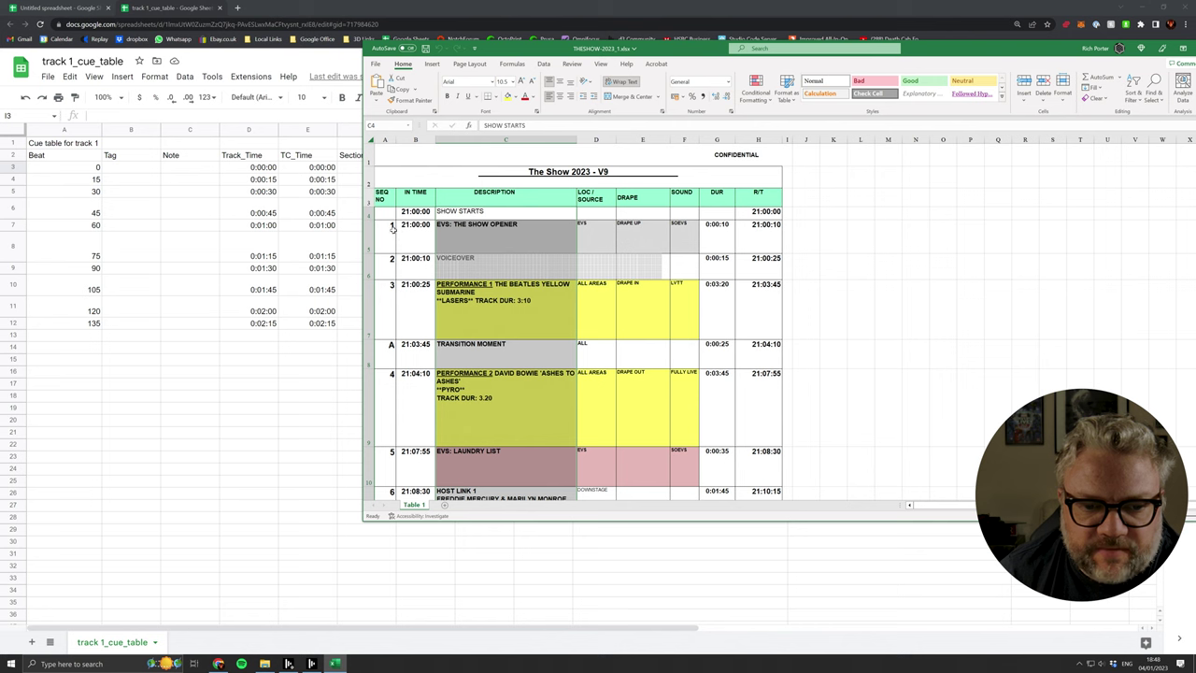
pyautogui.moveTo(392, 229); pyautogui.dragTo(402, 419)
pyautogui.hotkey('ctrl', 'c')
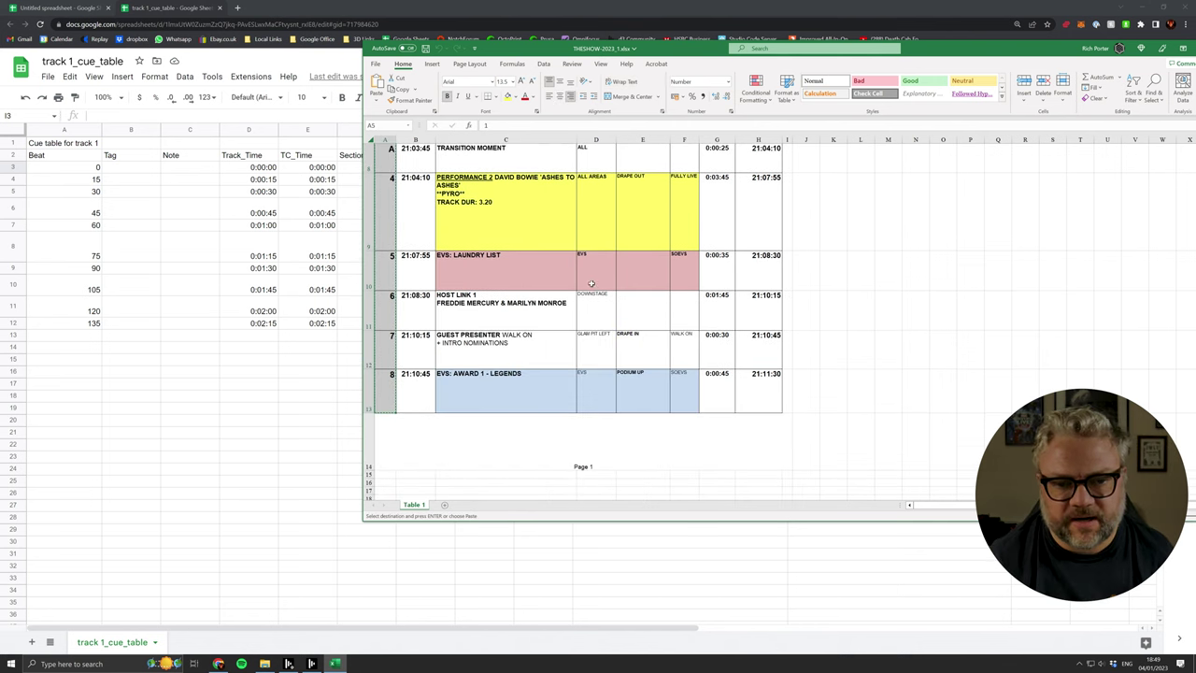
pyautogui.scroll(3, 590, 283)
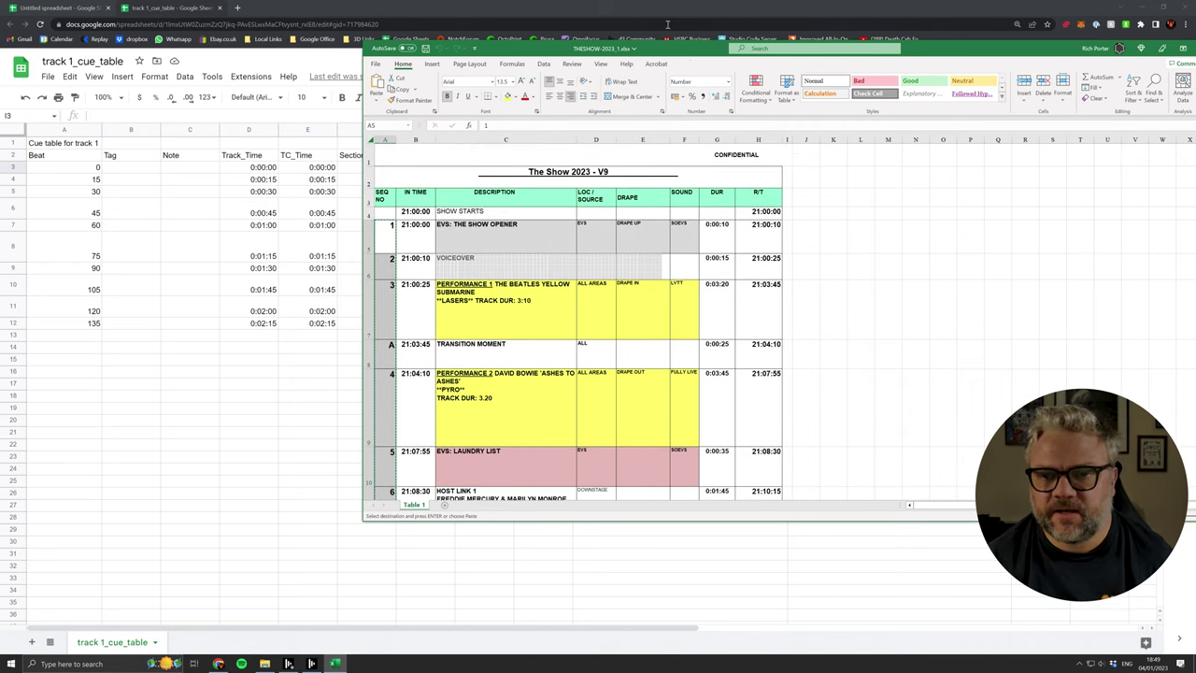
pyautogui.moveTo(698, 51); pyautogui.dragTo(619, 338)
# Paste the copied sequence numbers into column I from I3 as values only.
pyautogui.click(551, 171)
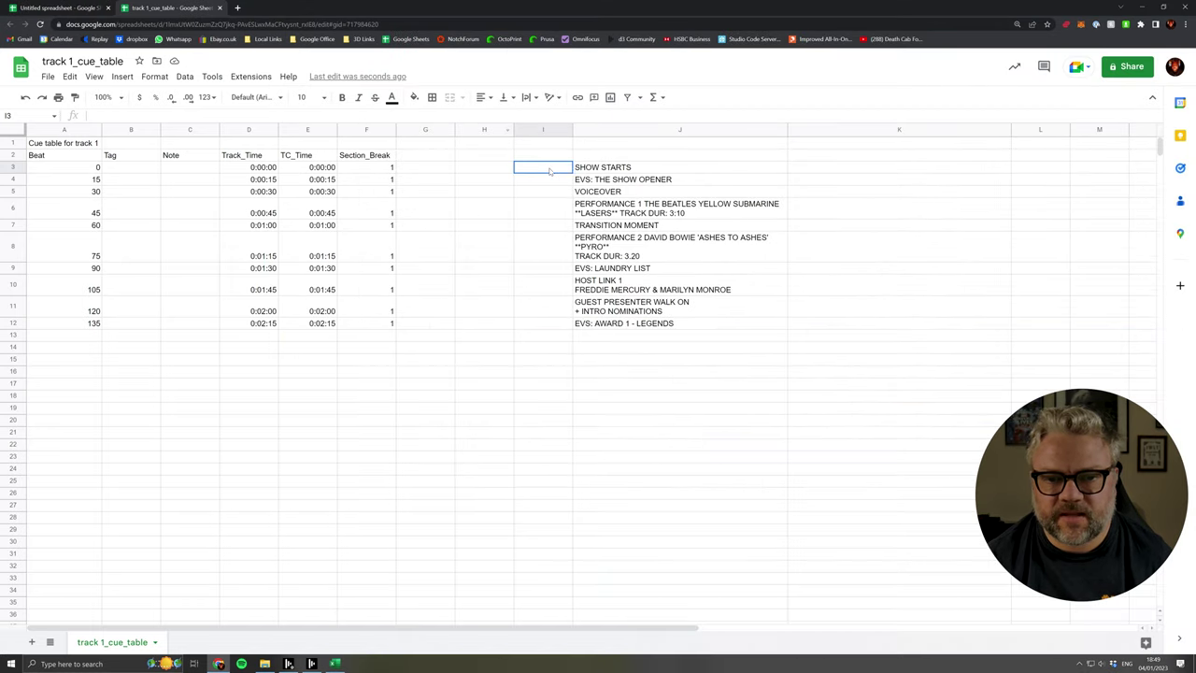
pyautogui.hotkey('ctrl', 'v')
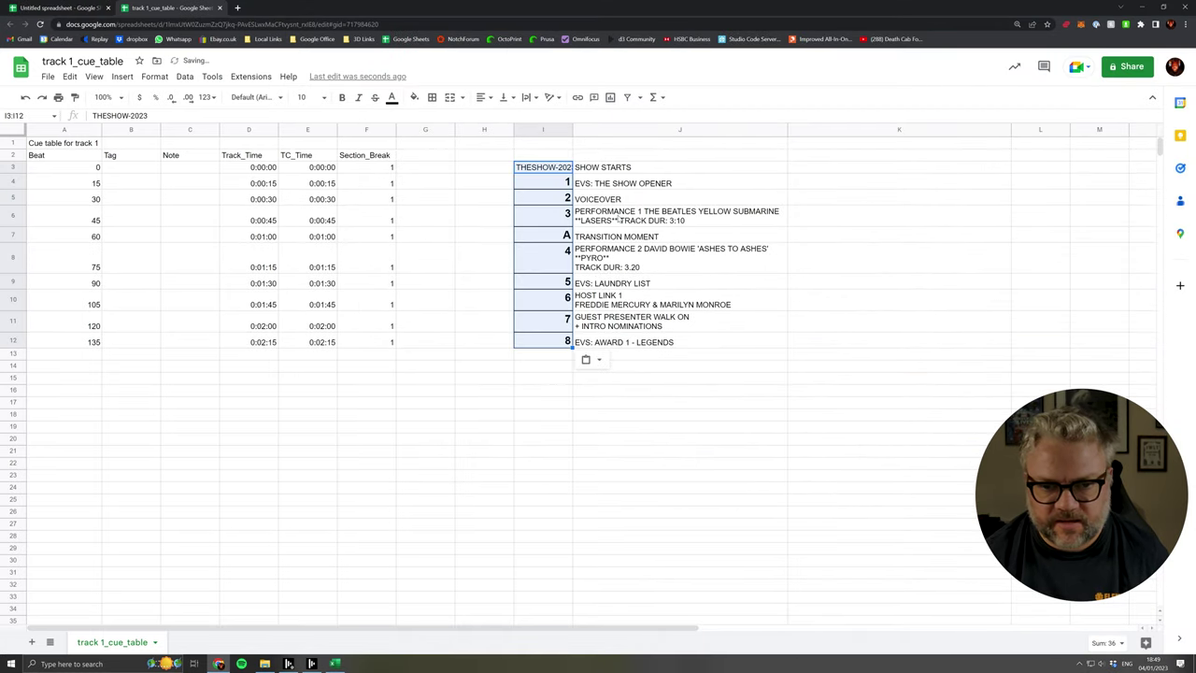
pyautogui.hotkey('ctrl', 'z')
pyautogui.rightClick(551, 170)
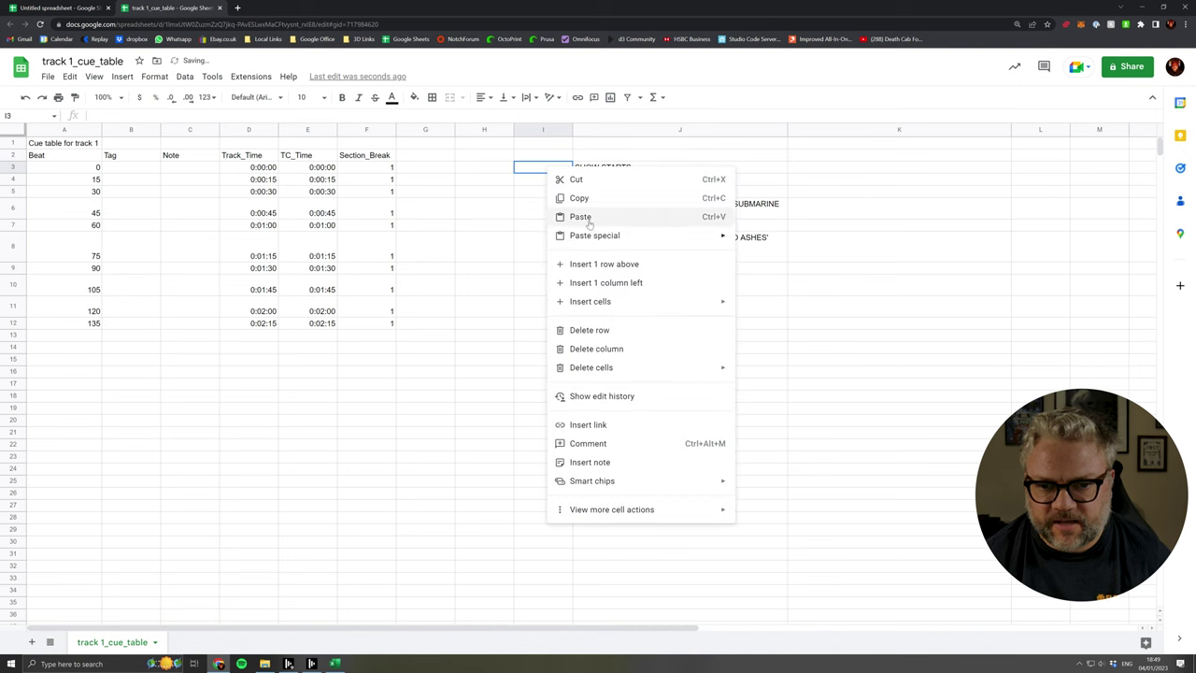
pyautogui.moveTo(654, 236)
pyautogui.click(766, 239)
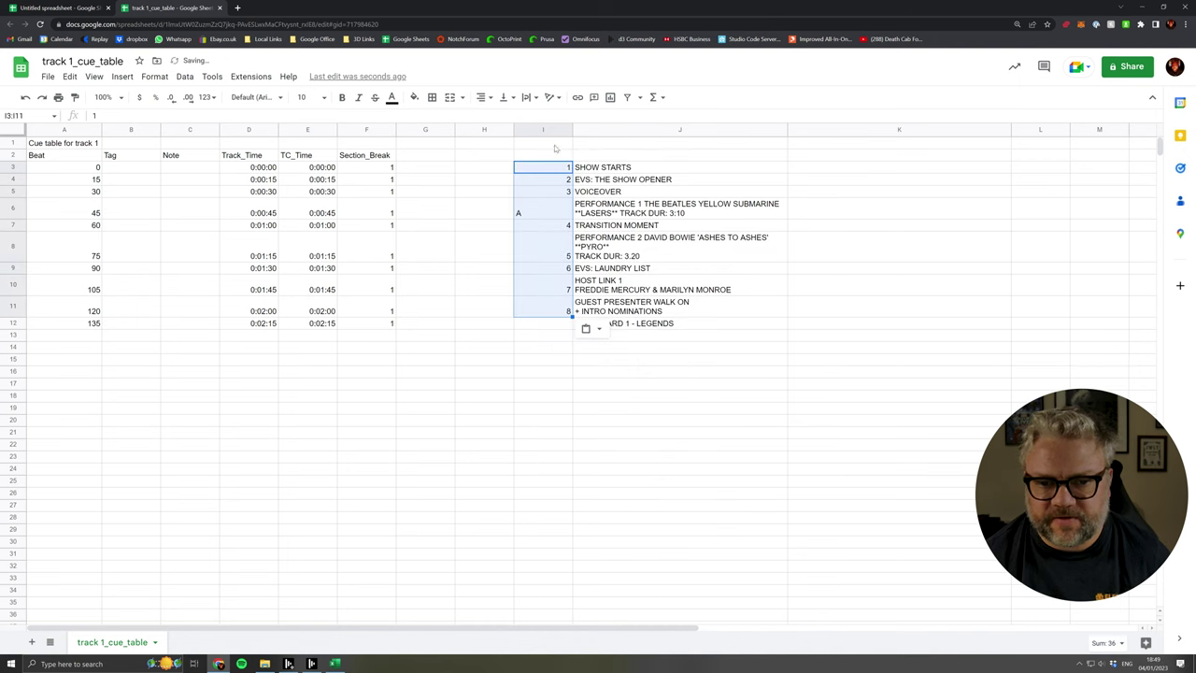
pyautogui.click(530, 290)
# Change the A entry in I6 to 3A and review the pasted numbers down to I11.
pyautogui.click(536, 213)
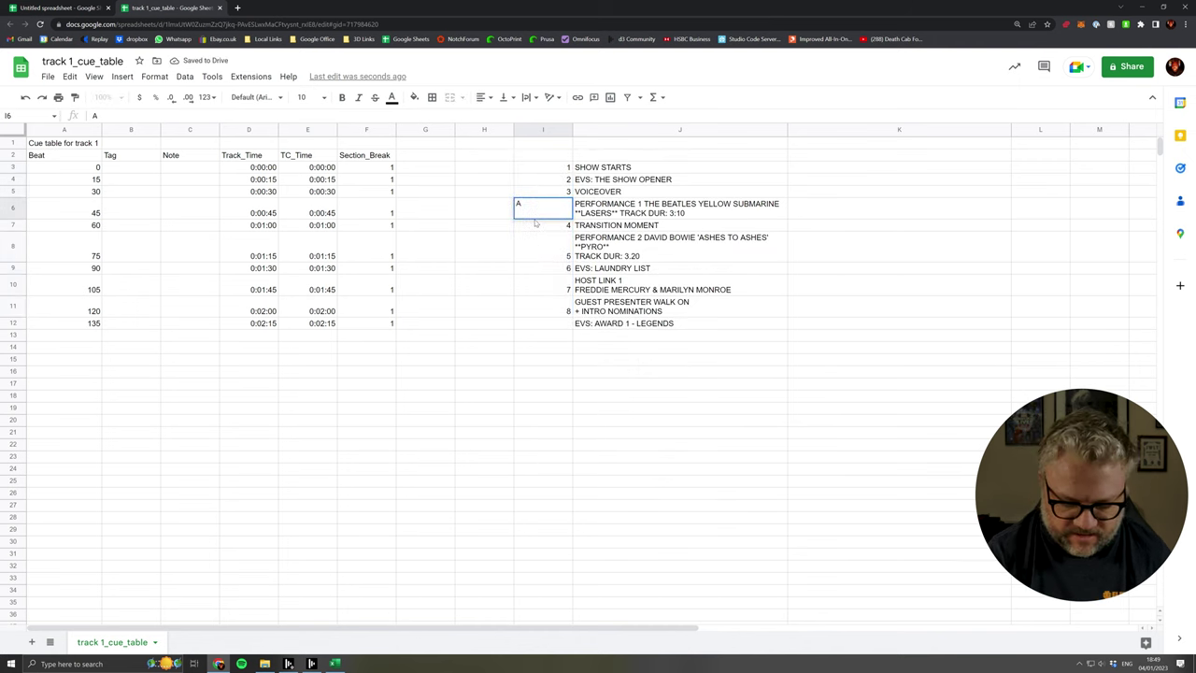
pyautogui.press('F2')
pyautogui.press('Home')
pyautogui.write('3')
pyautogui.press('Return')
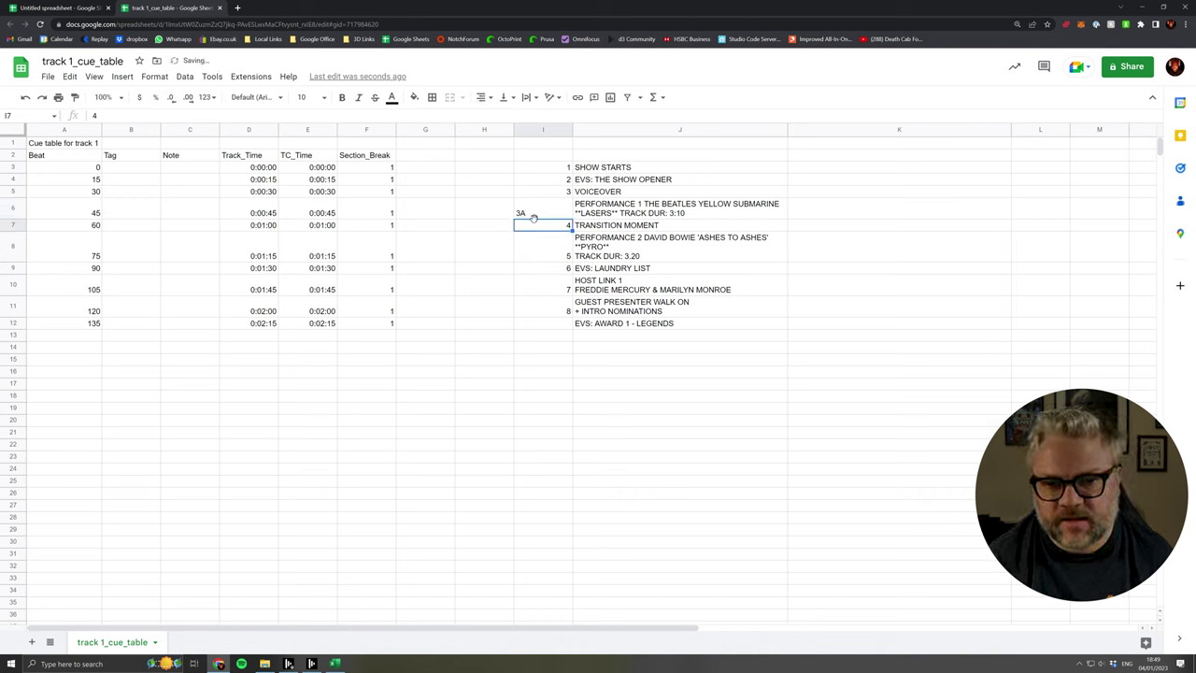
pyautogui.moveTo(561, 169); pyautogui.dragTo(547, 215)
pyautogui.moveTo(549, 277); pyautogui.dragTo(550, 312)
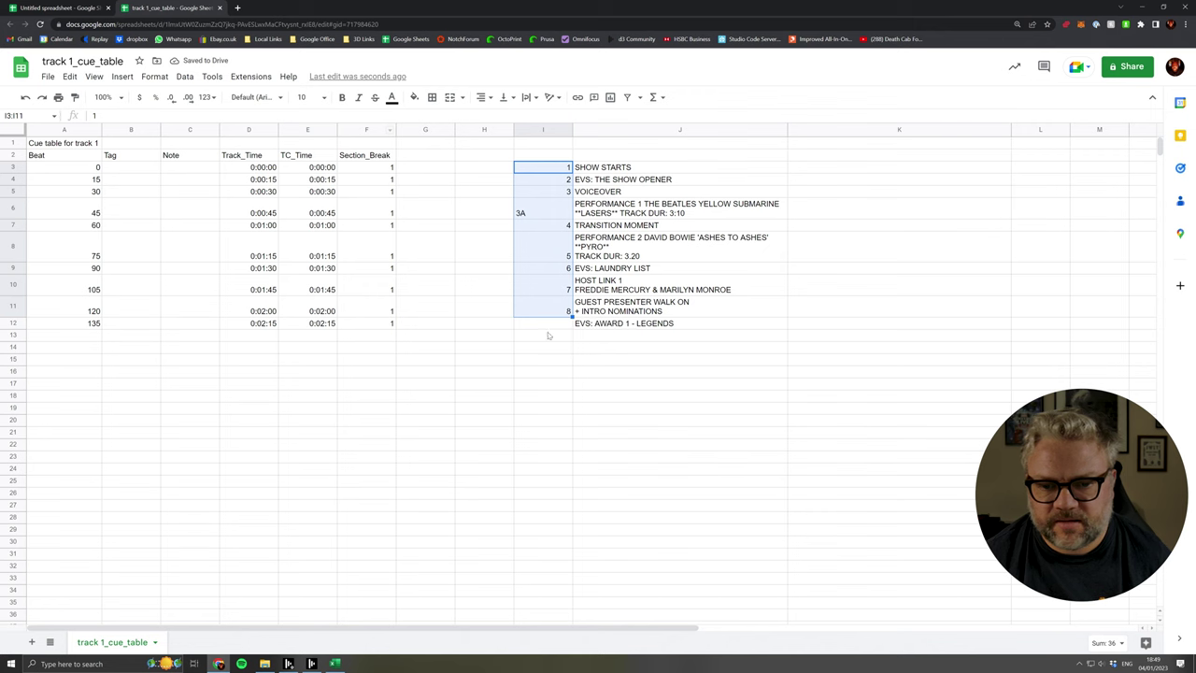
pyautogui.click(615, 326)
# Undo the misaligned paste and paste the sequence numbers as values starting at I4.
pyautogui.hotkey('alt', 'Tab')
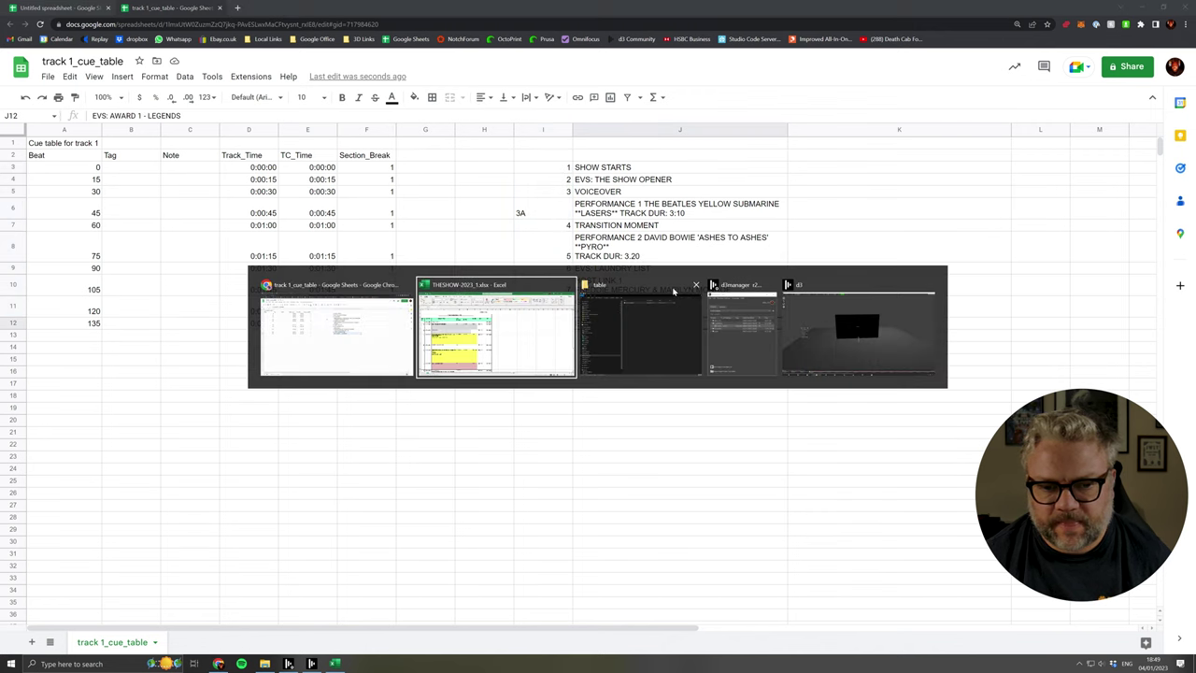
pyautogui.hotkey('alt', 'Tab')
pyautogui.hotkey('ctrl', 'z')
pyautogui.hotkey('ctrl', 'z')
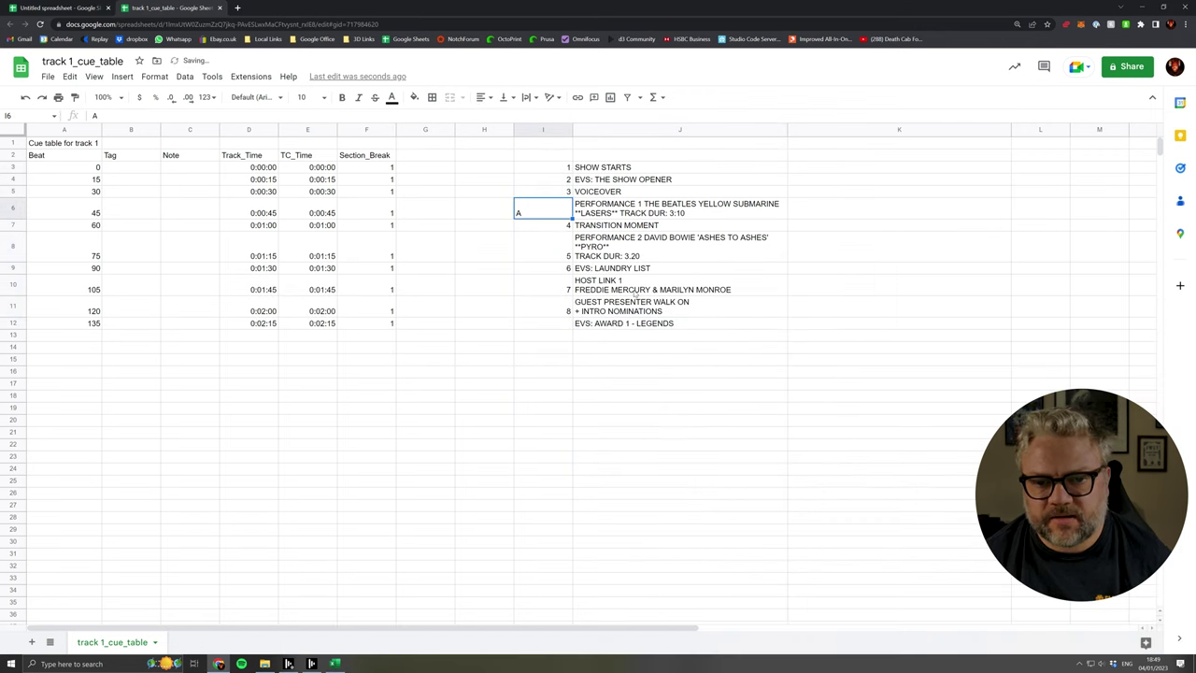
pyautogui.hotkey('alt', 'Tab')
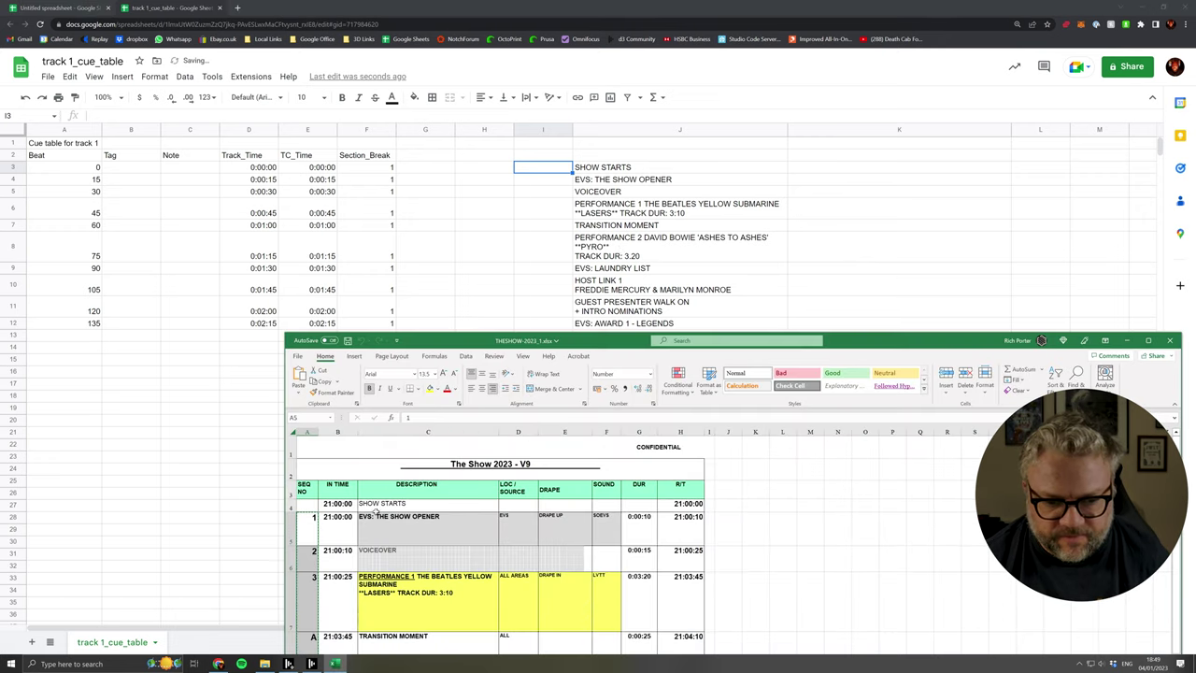
pyautogui.click(551, 184)
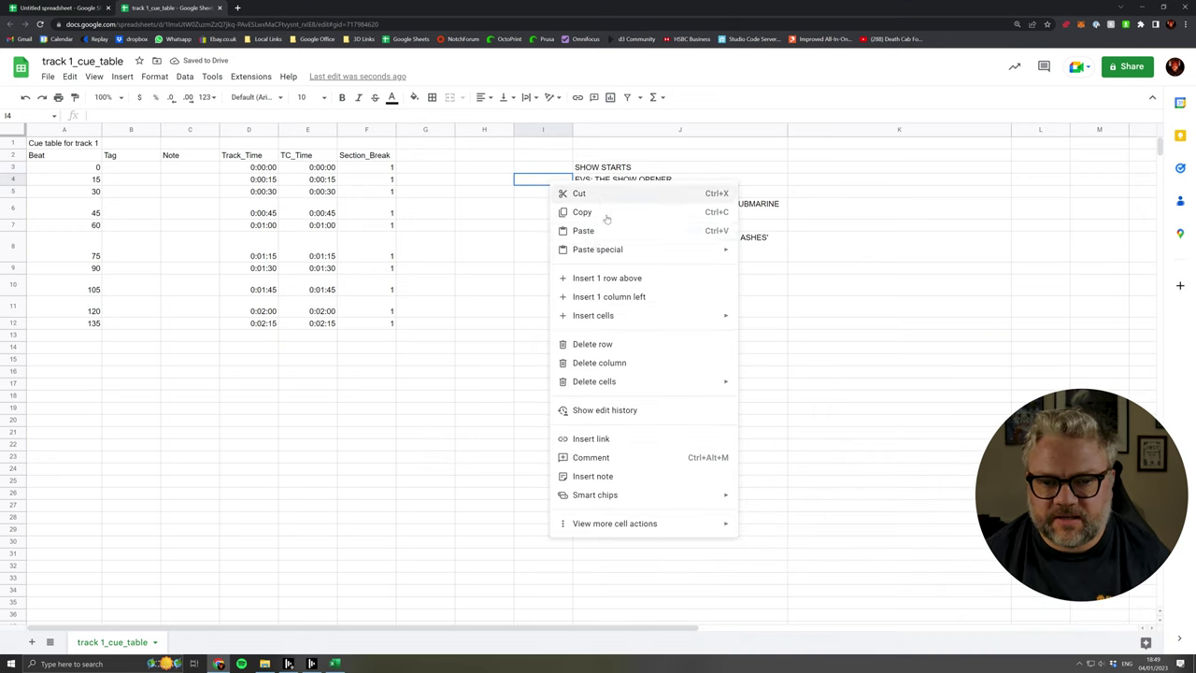
pyautogui.rightClick(551, 184)
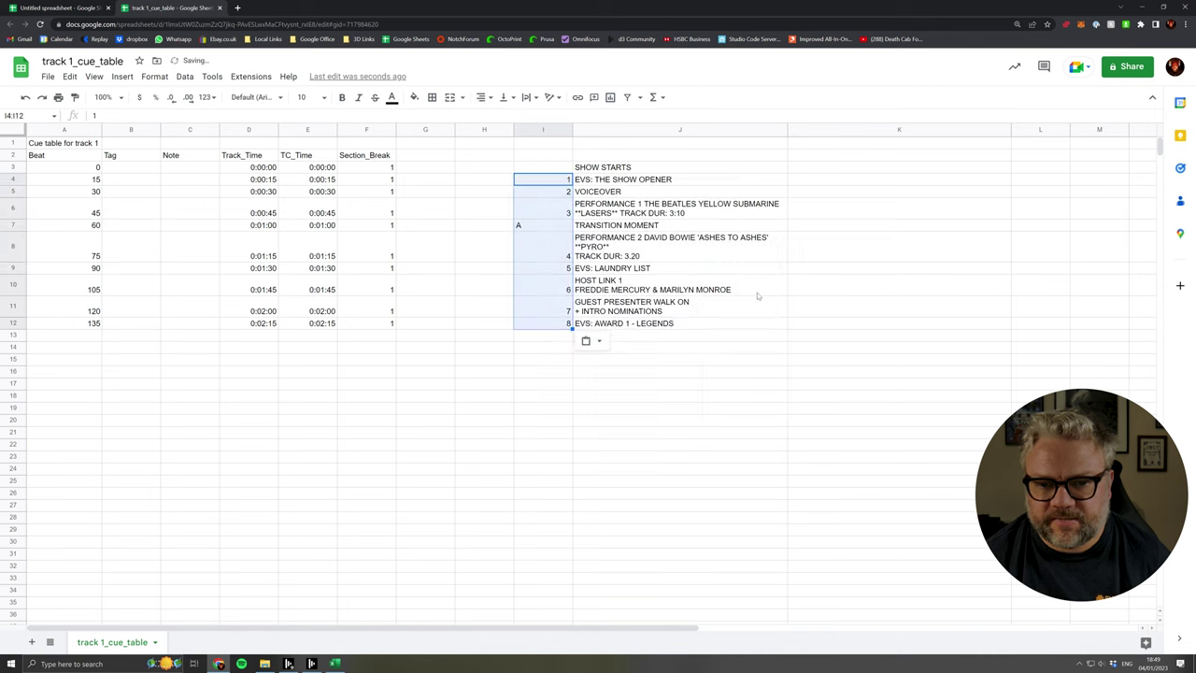
pyautogui.click(760, 254)
# Set I7 to 3A and I3 to 0, then select I3:I12.
pyautogui.click(552, 226)
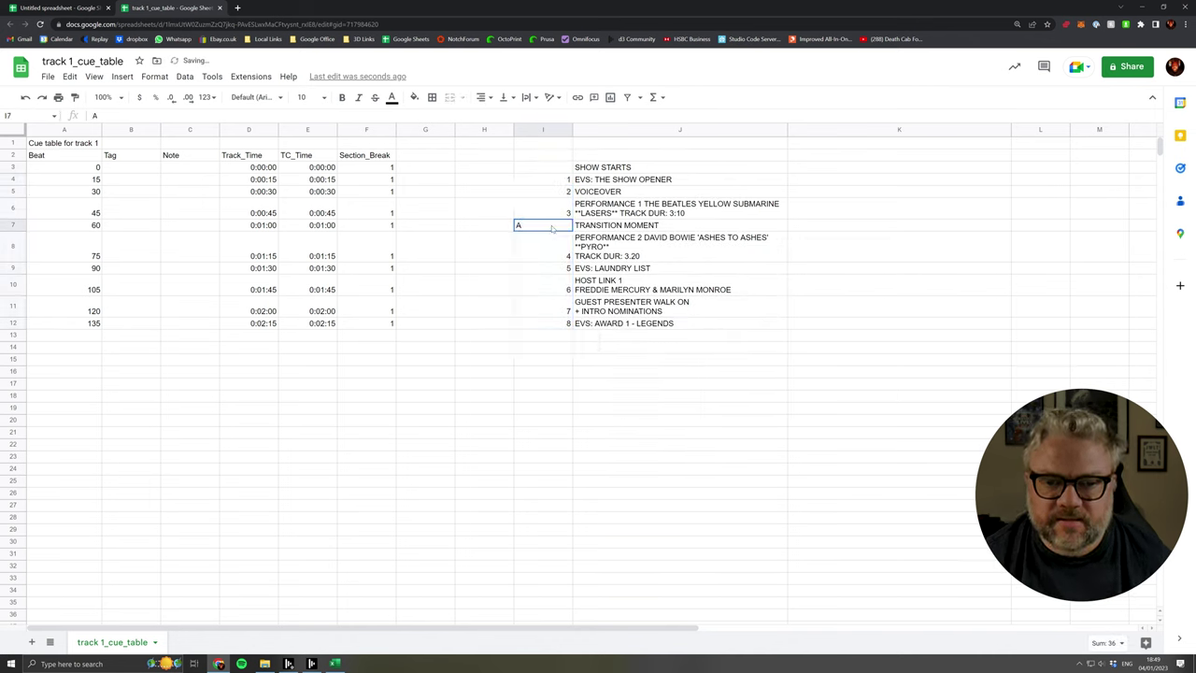
pyautogui.write('3')
pyautogui.press('Return')
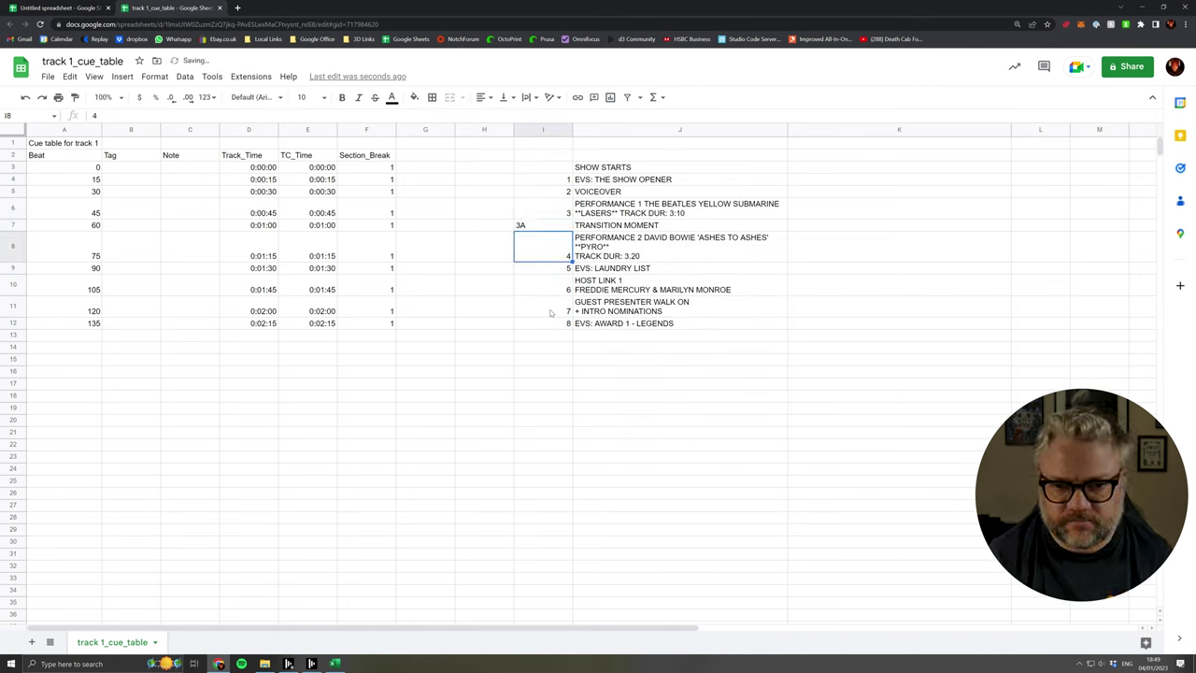
pyautogui.click(567, 168)
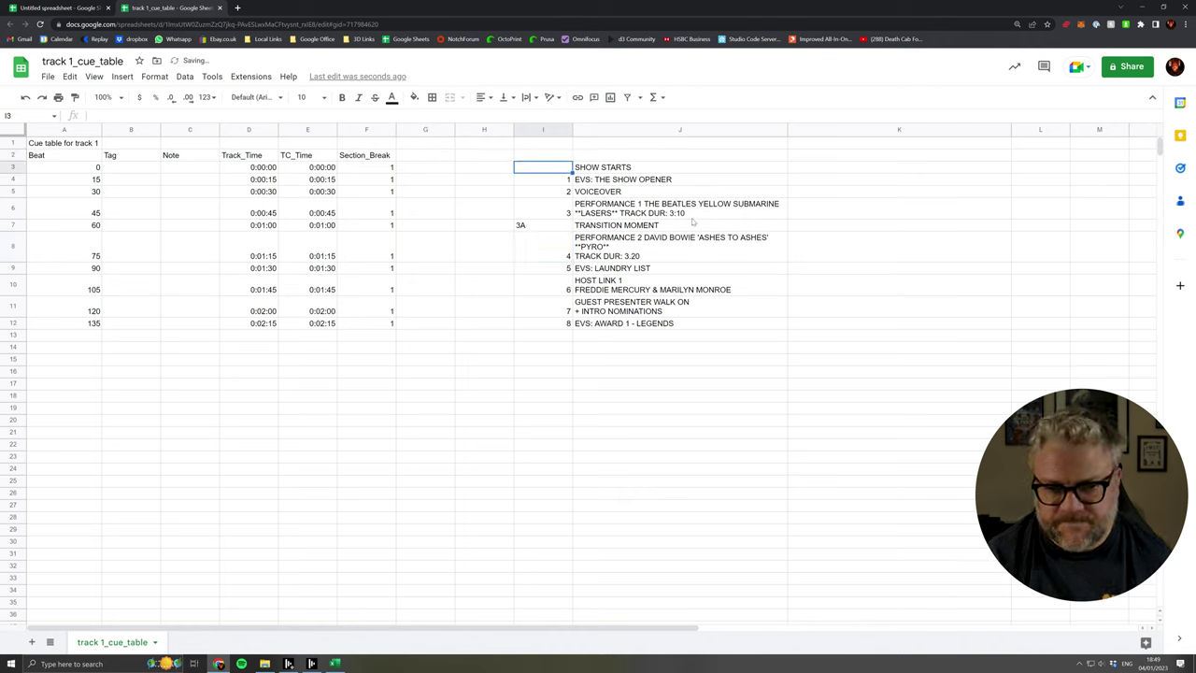
pyautogui.write('0')
pyautogui.press('Return')
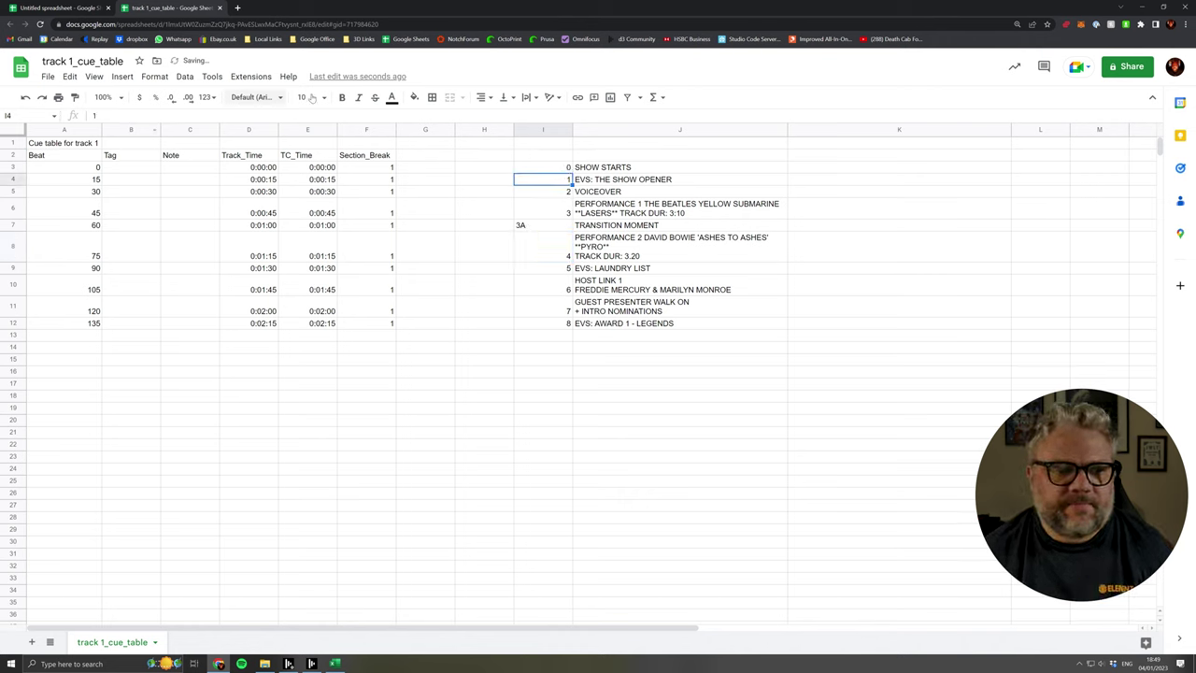
pyautogui.moveTo(556, 171); pyautogui.dragTo(551, 324)
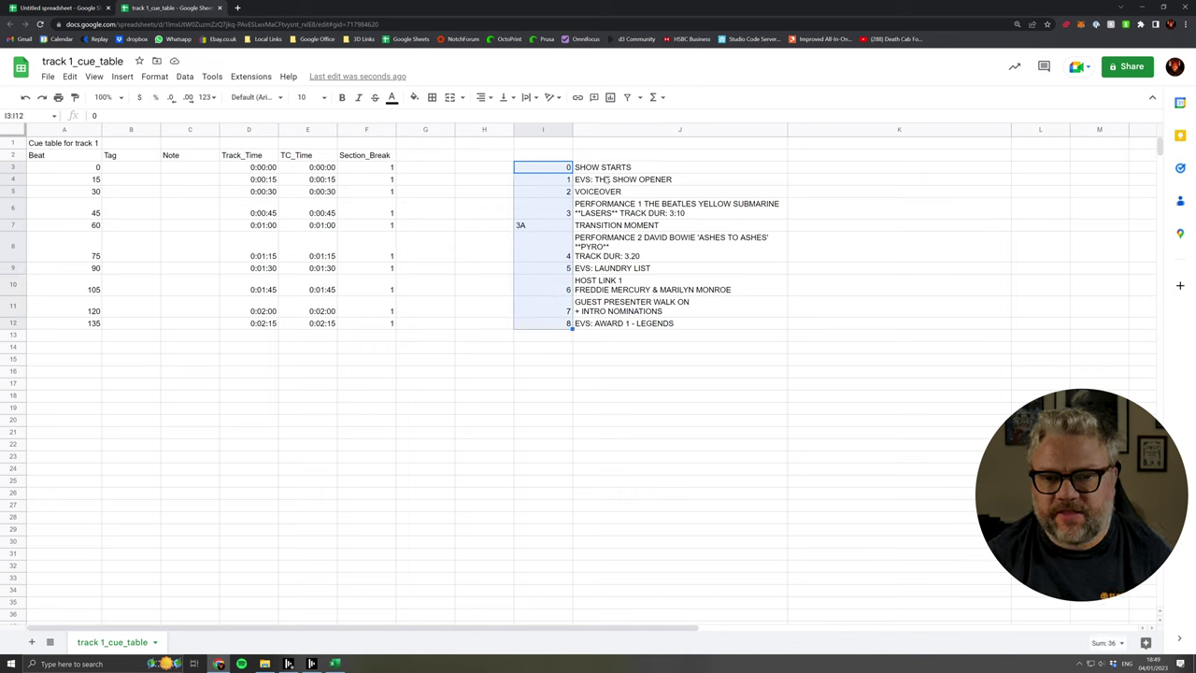
# Enter a CONCAT formula in H3 joining I3, " // " and J3.
pyautogui.moveTo(612, 169); pyautogui.dragTo(603, 332)
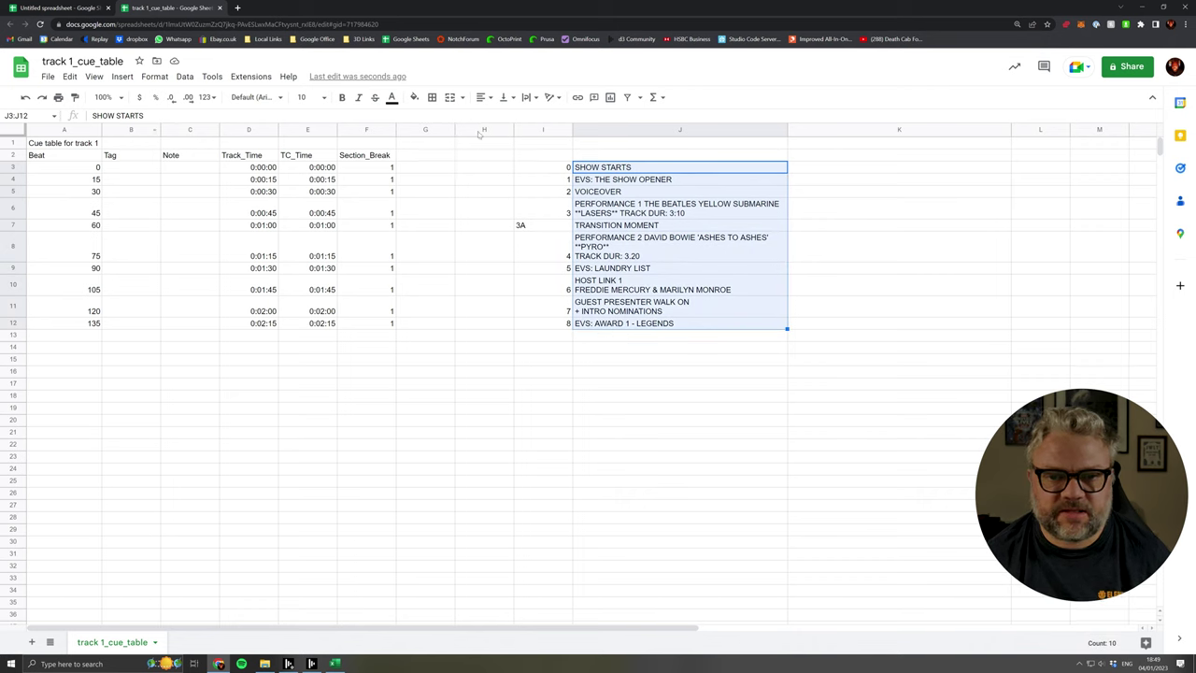
pyautogui.hscroll(3, 528, 227)
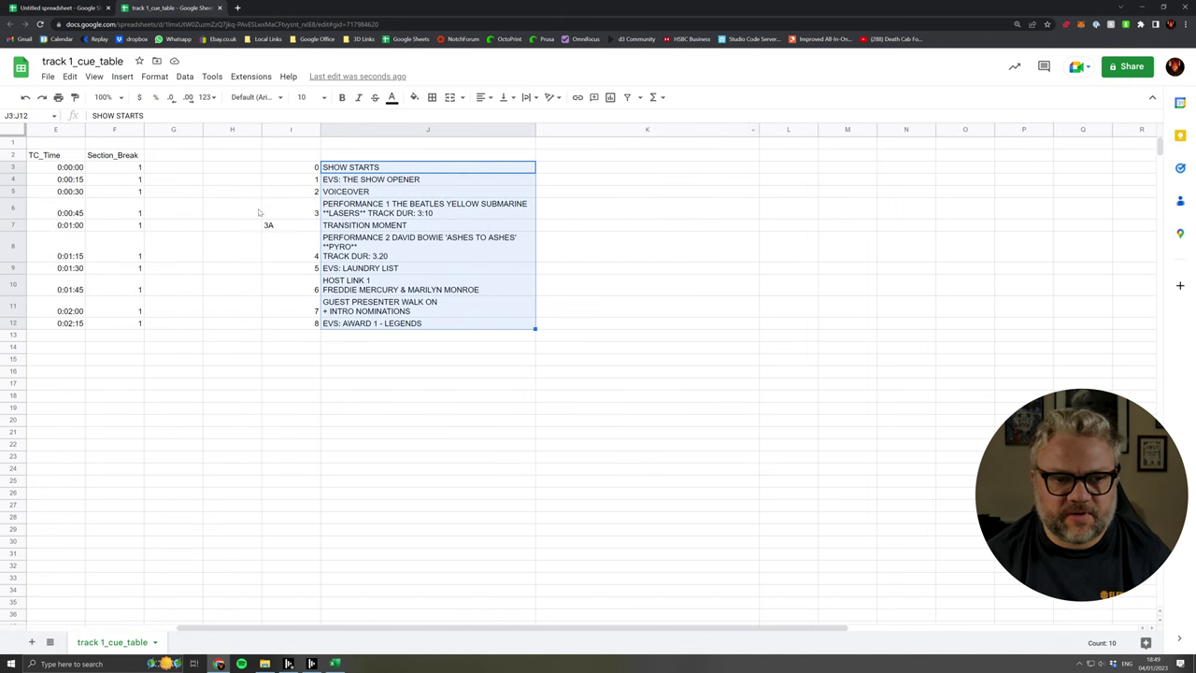
pyautogui.click(227, 170)
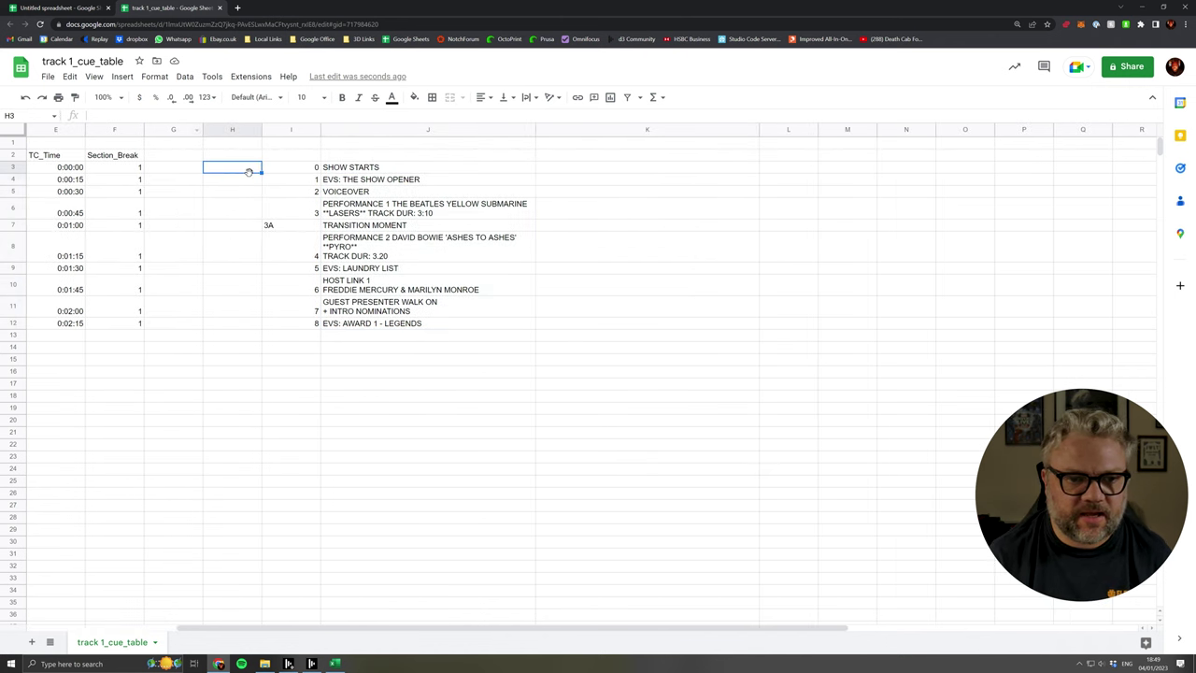
pyautogui.click(132, 115)
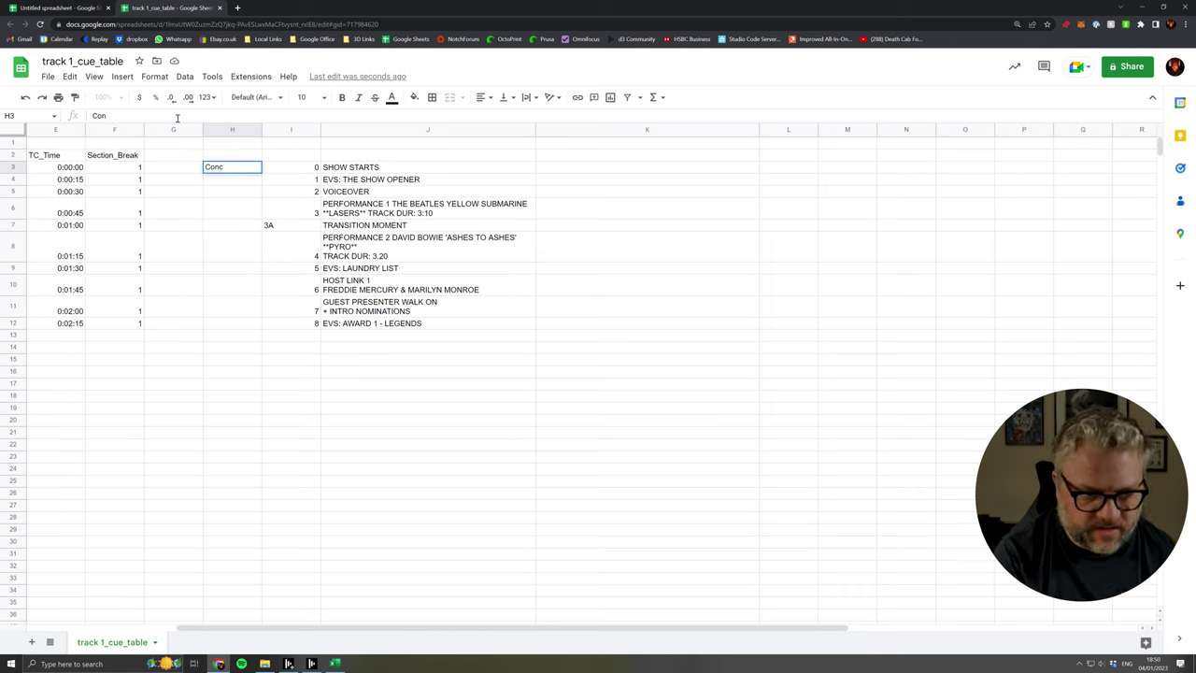
pyautogui.press('BackSpace')
pyautogui.press('BackSpace')
pyautogui.press('BackSpace')
pyautogui.press('BackSpace')
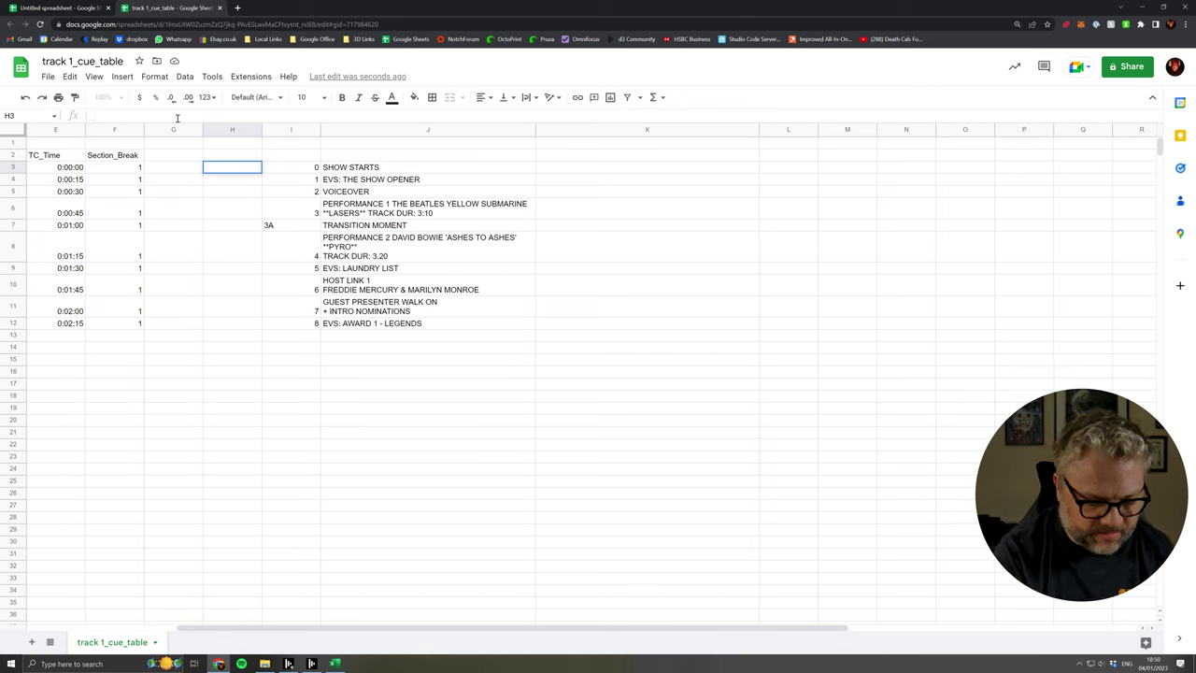
pyautogui.write('=')
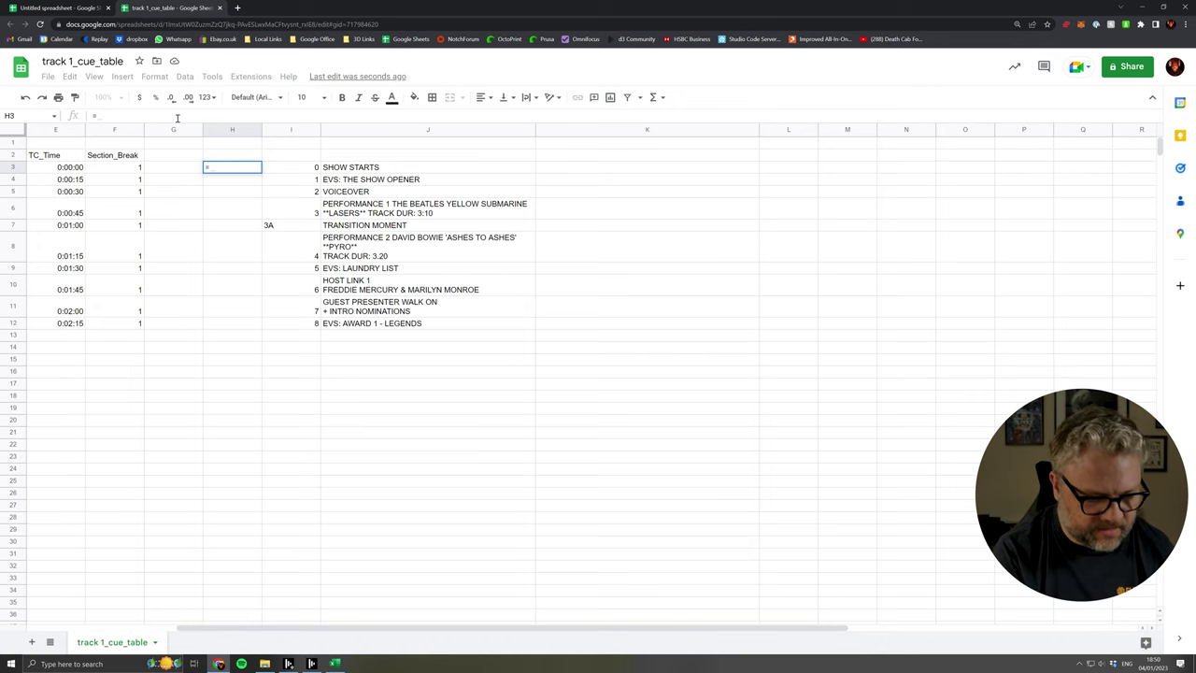
pyautogui.write('Con')
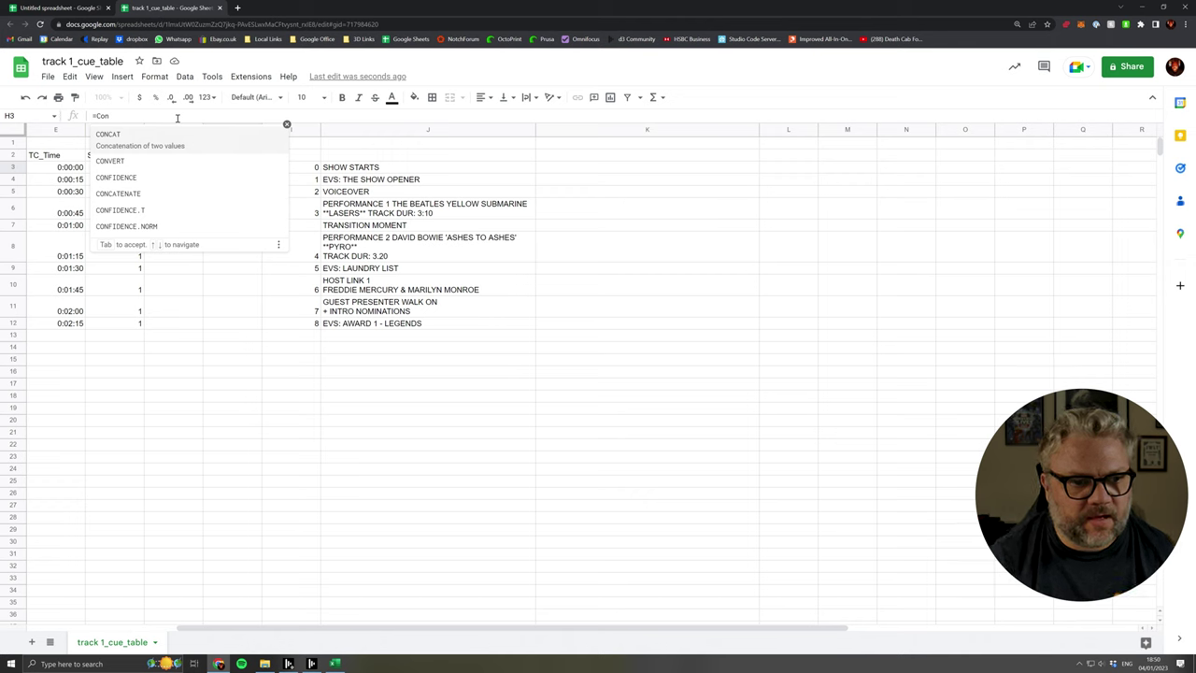
pyautogui.press('Tab')
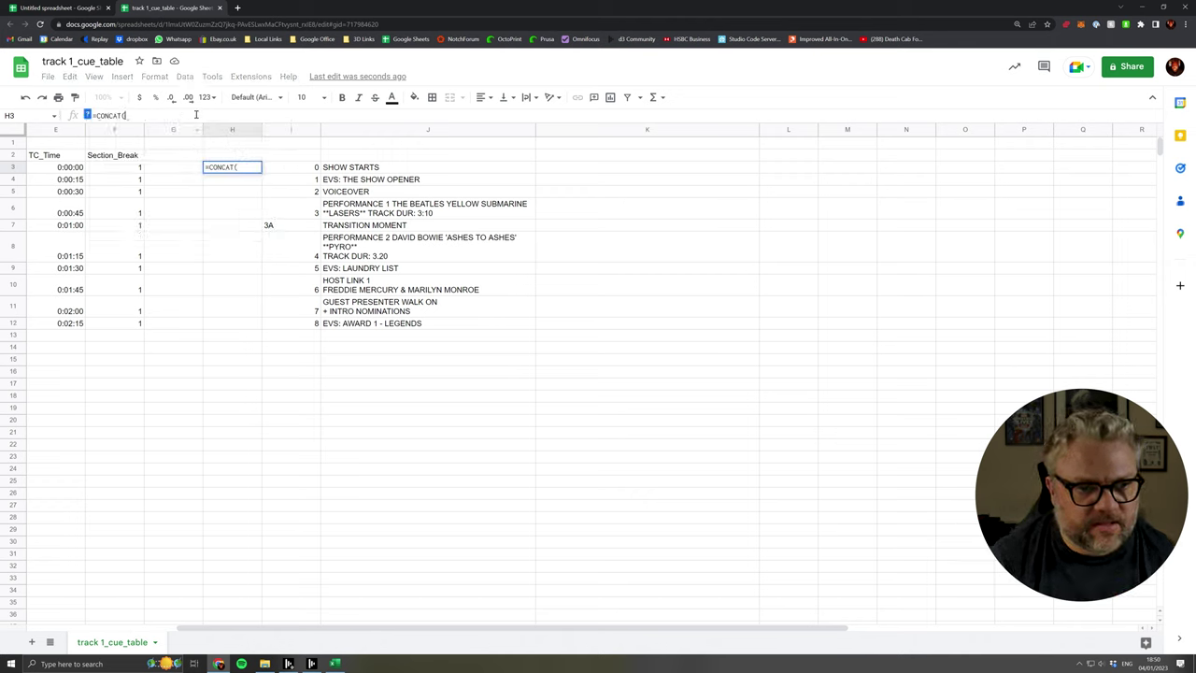
pyautogui.click(308, 171)
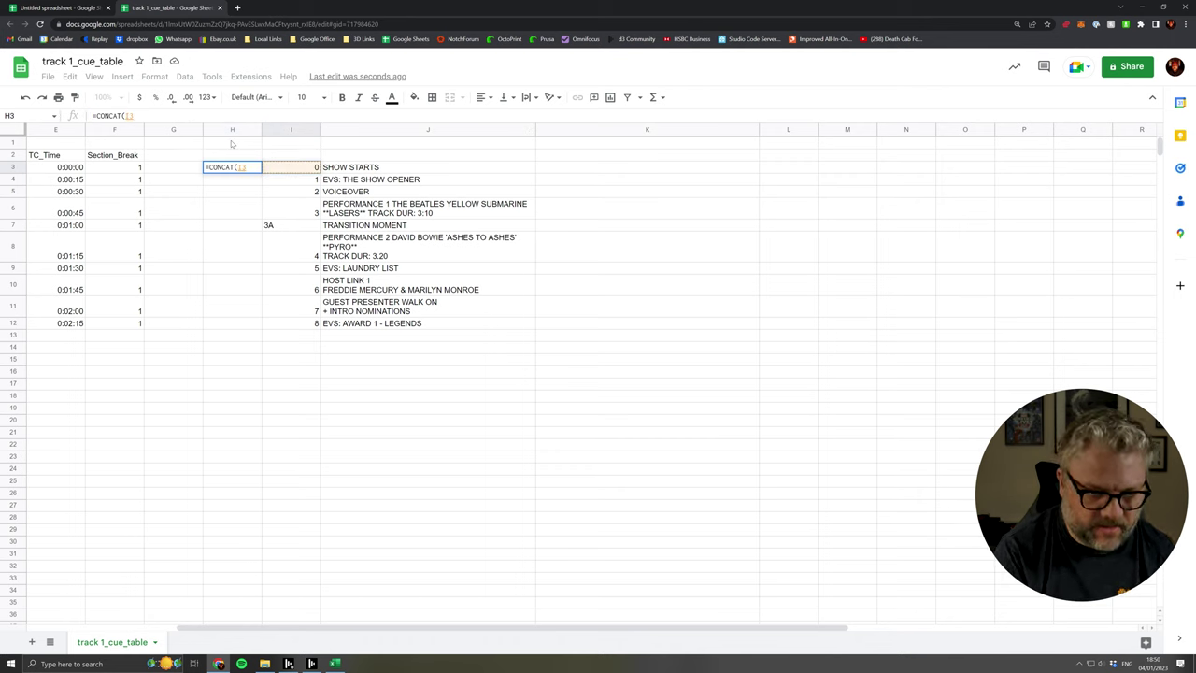
pyautogui.write(', ')
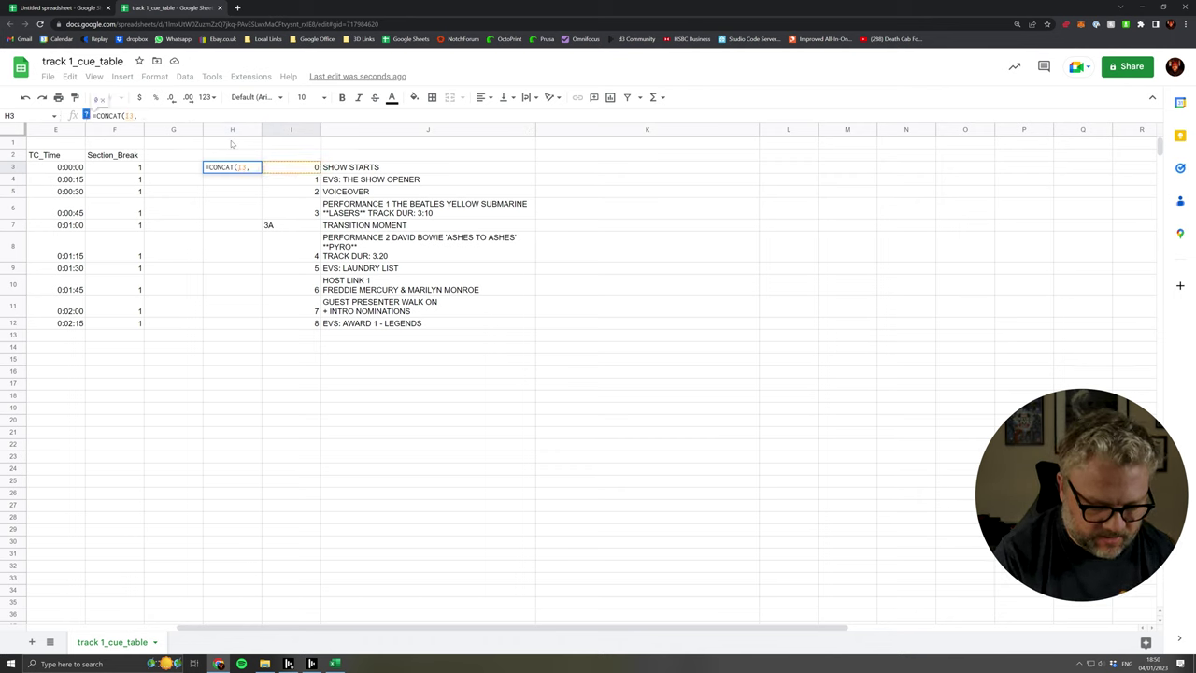
pyautogui.write('"')
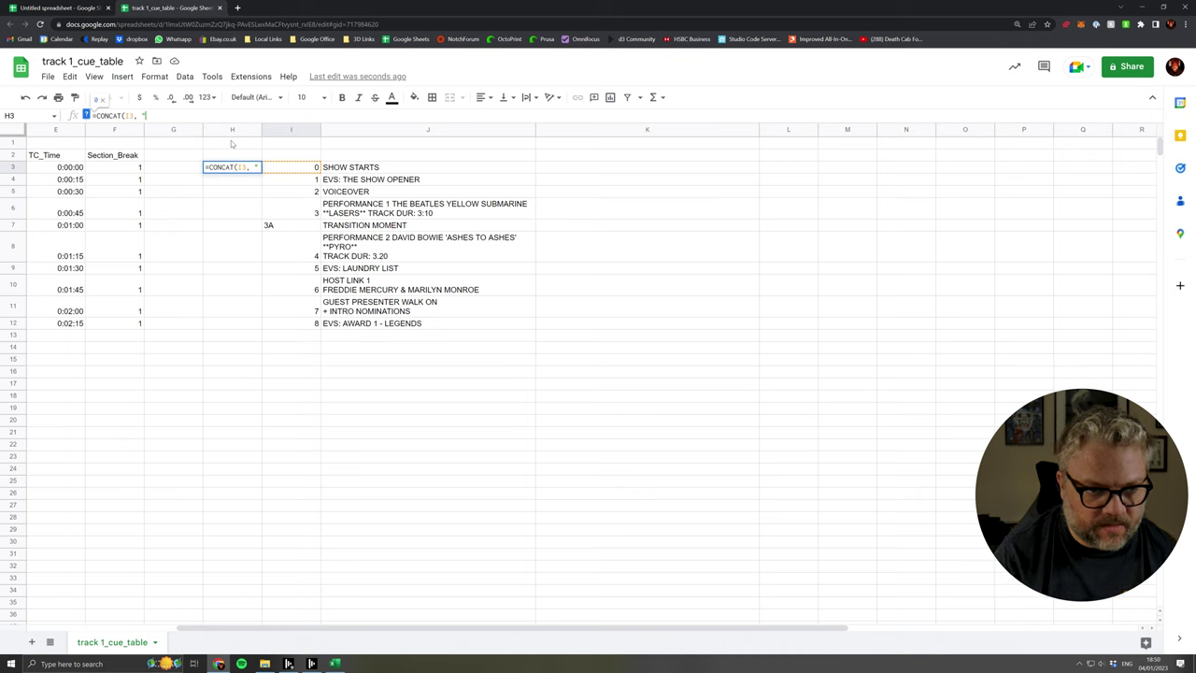
pyautogui.write(' //')
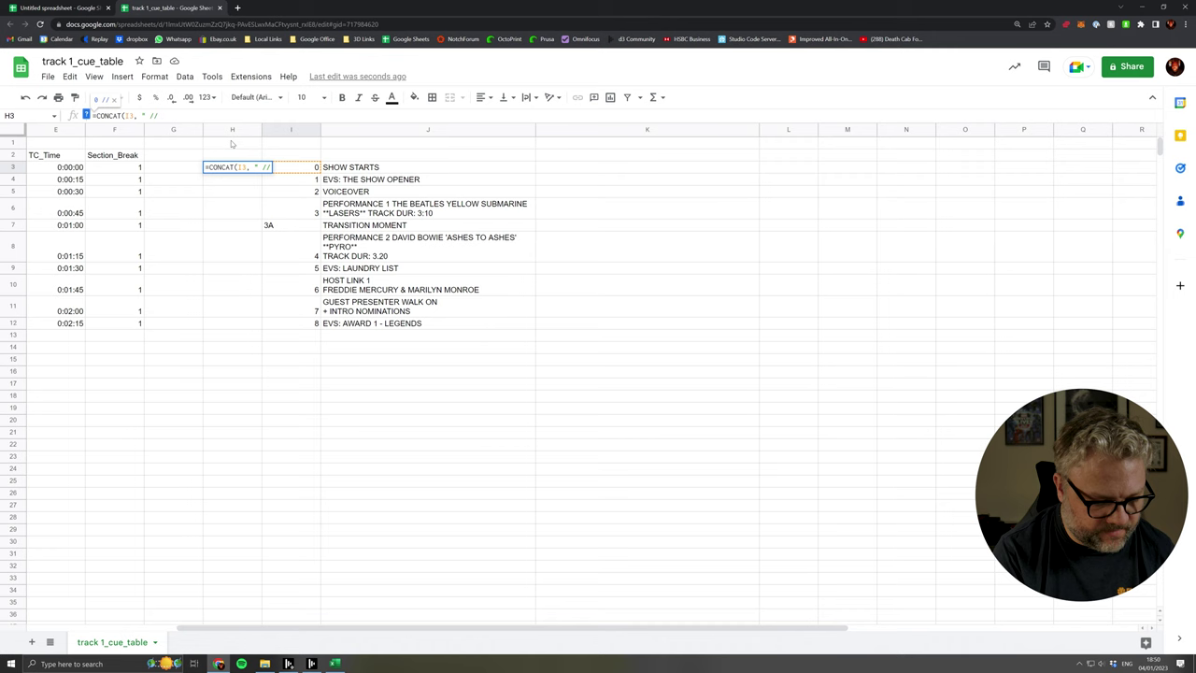
pyautogui.write(' "')
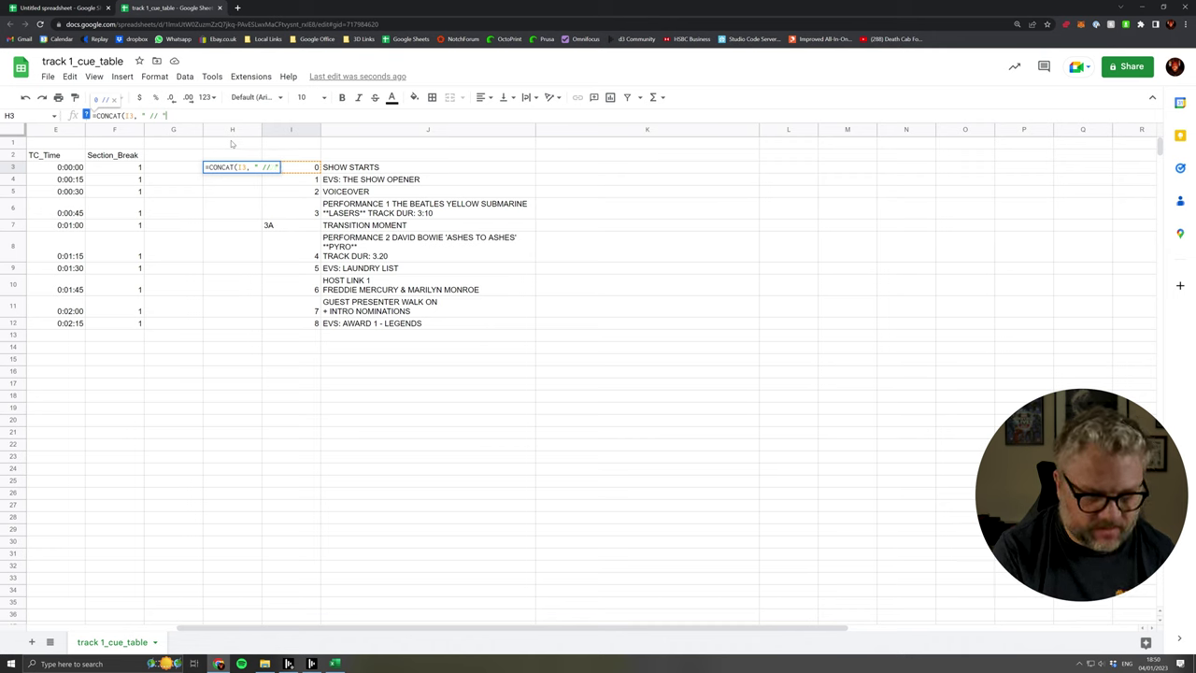
pyautogui.write(',')
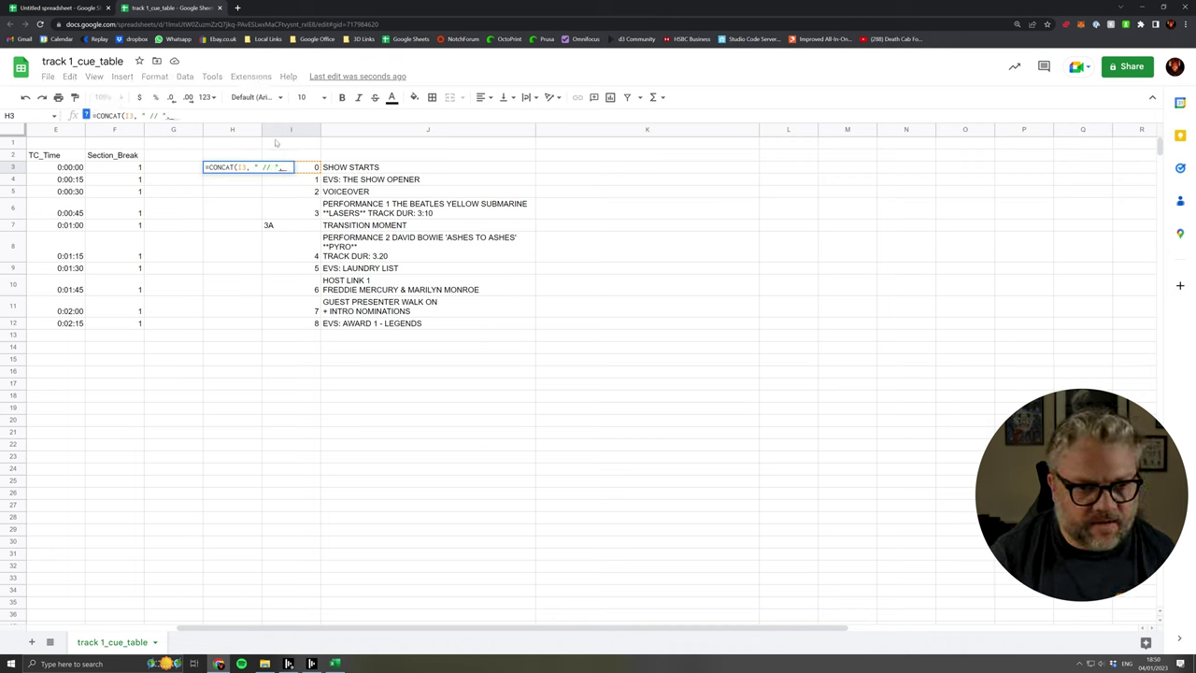
pyautogui.click(351, 169)
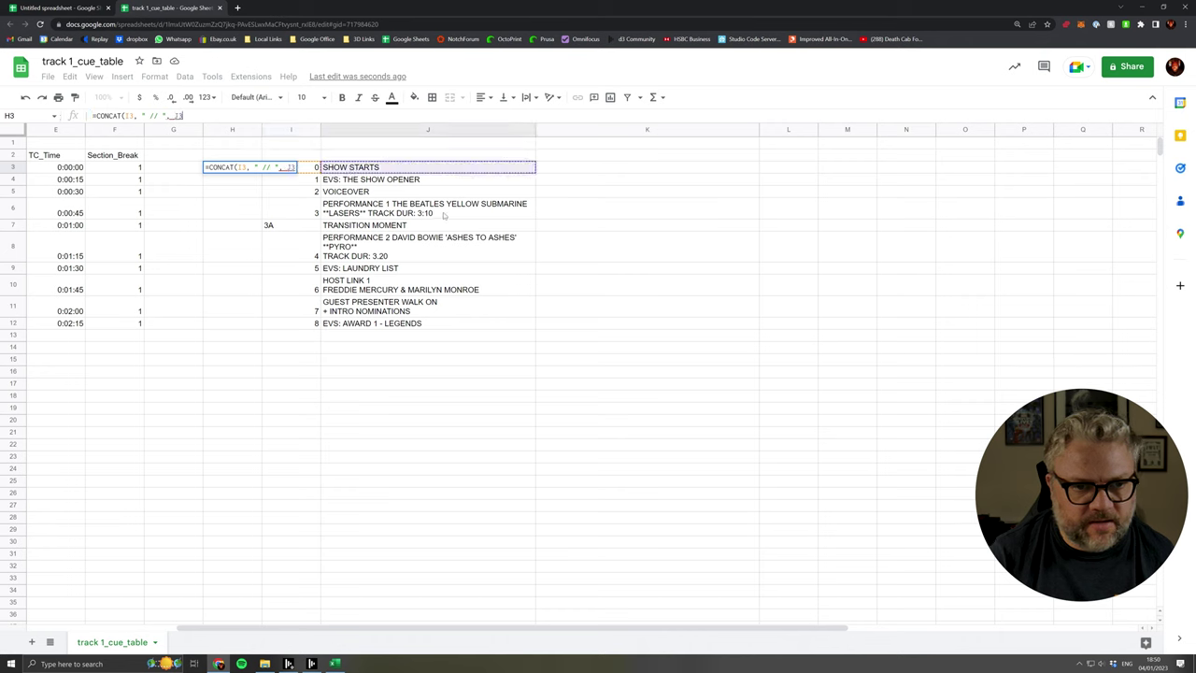
pyautogui.write(')')
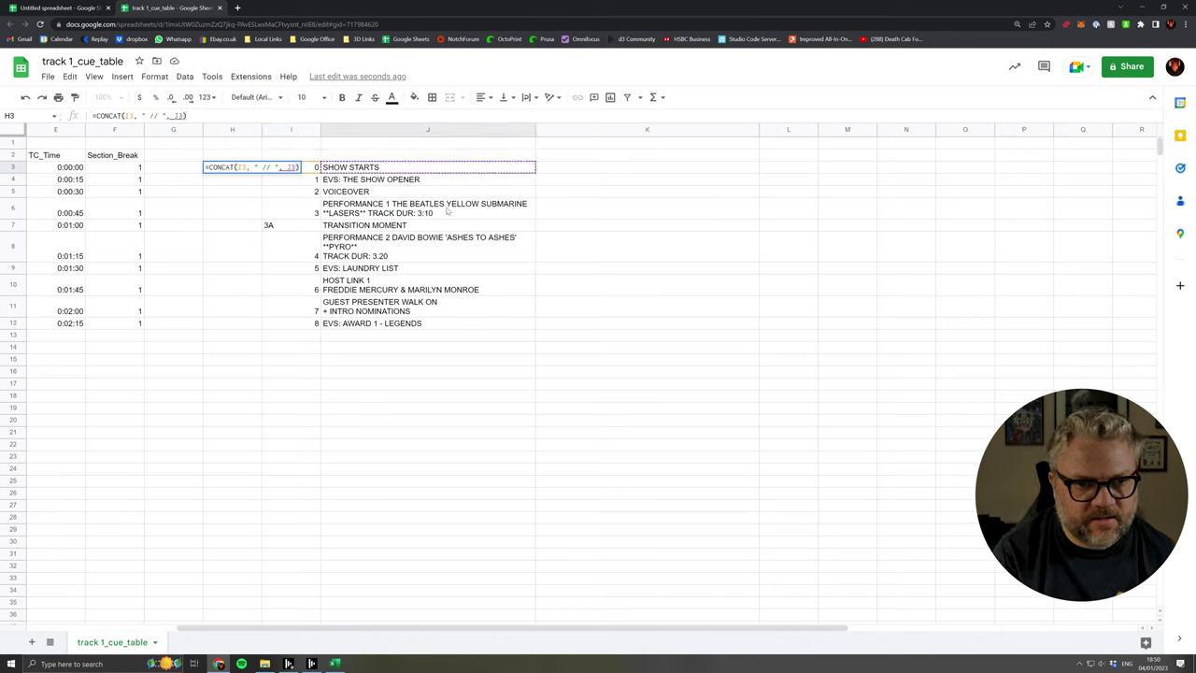
pyautogui.press('Return')
# Fix H3's formula to CONCATENATE so it shows "0 // SHOW STARTS", and widen column H.
pyautogui.click(245, 169)
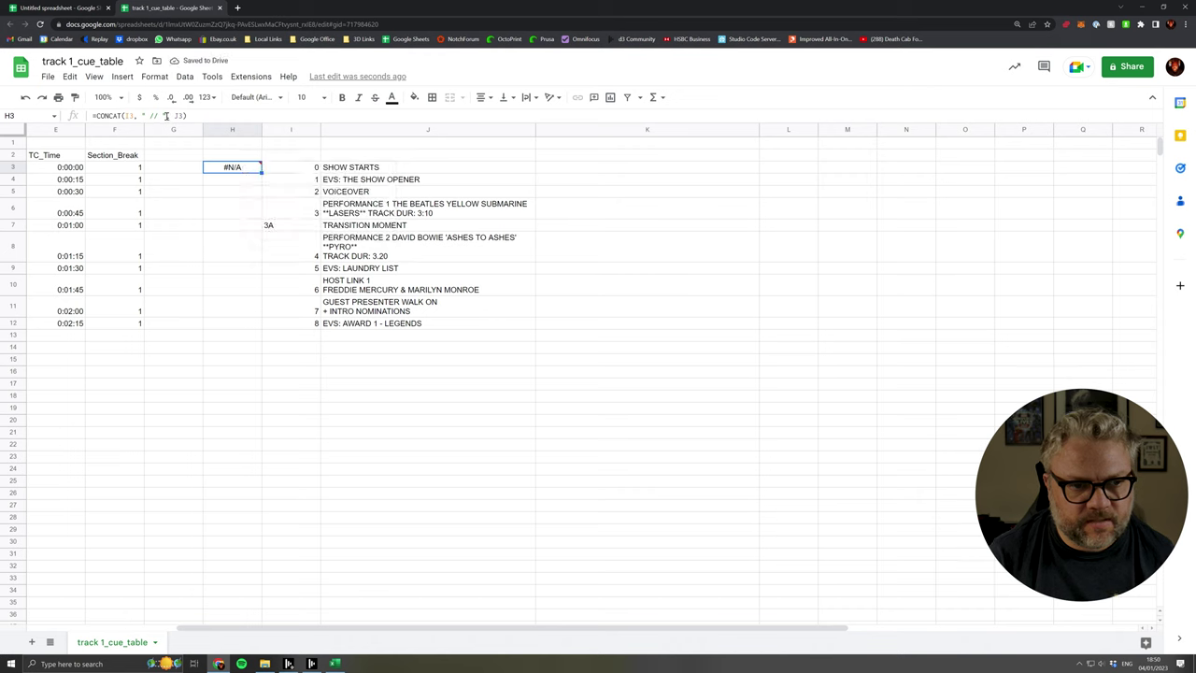
pyautogui.click(165, 117)
pyautogui.click(124, 116)
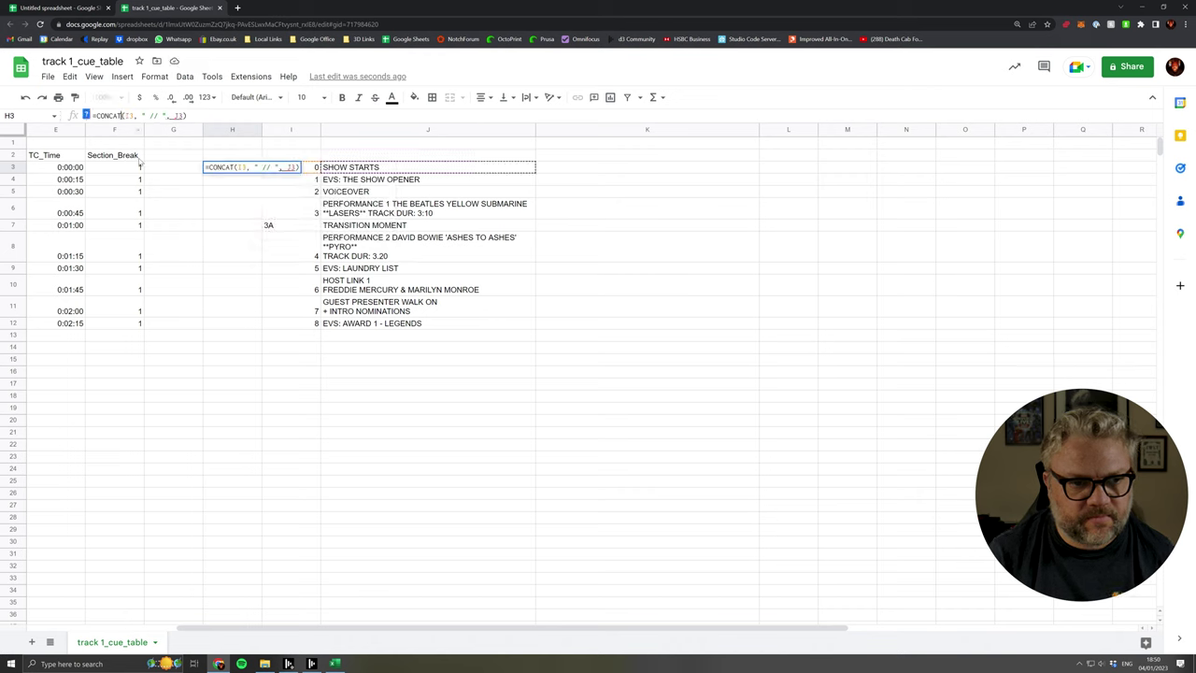
pyautogui.write('en')
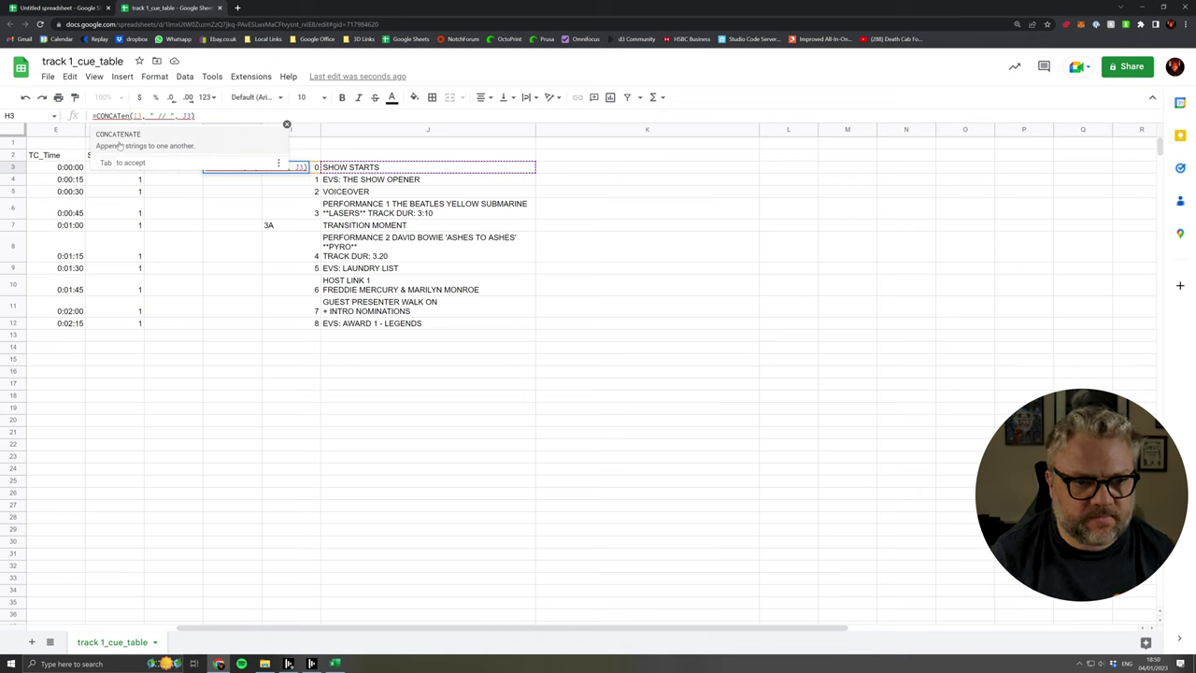
pyautogui.press('Tab')
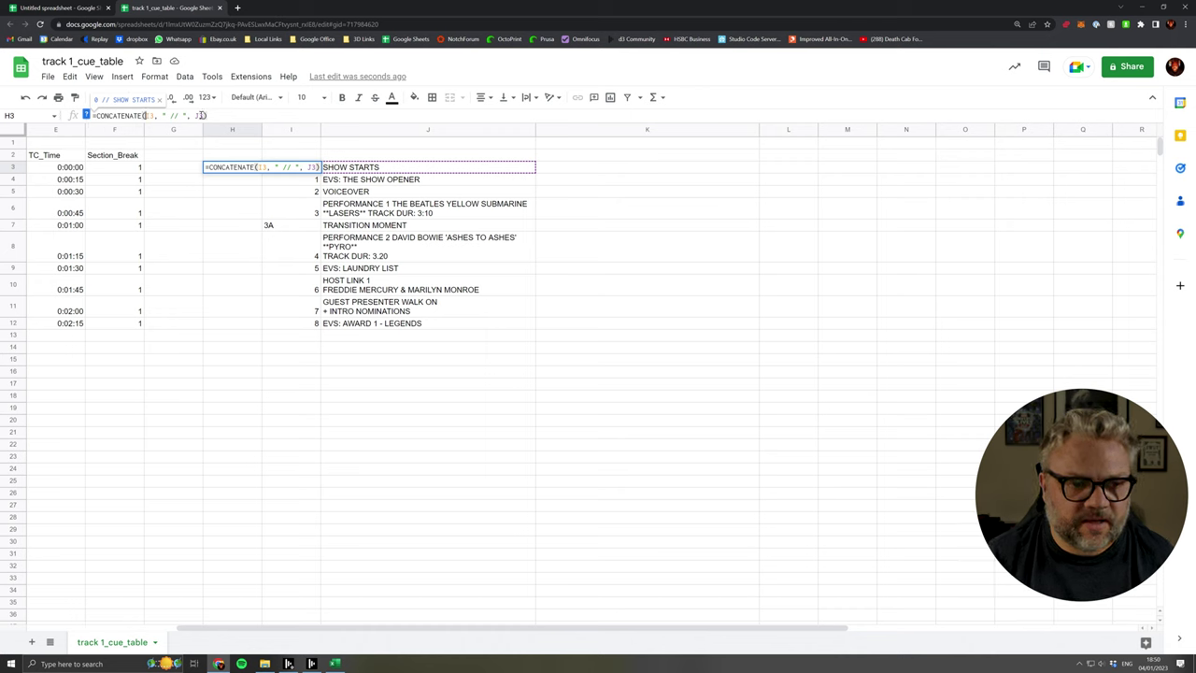
pyautogui.press('Return')
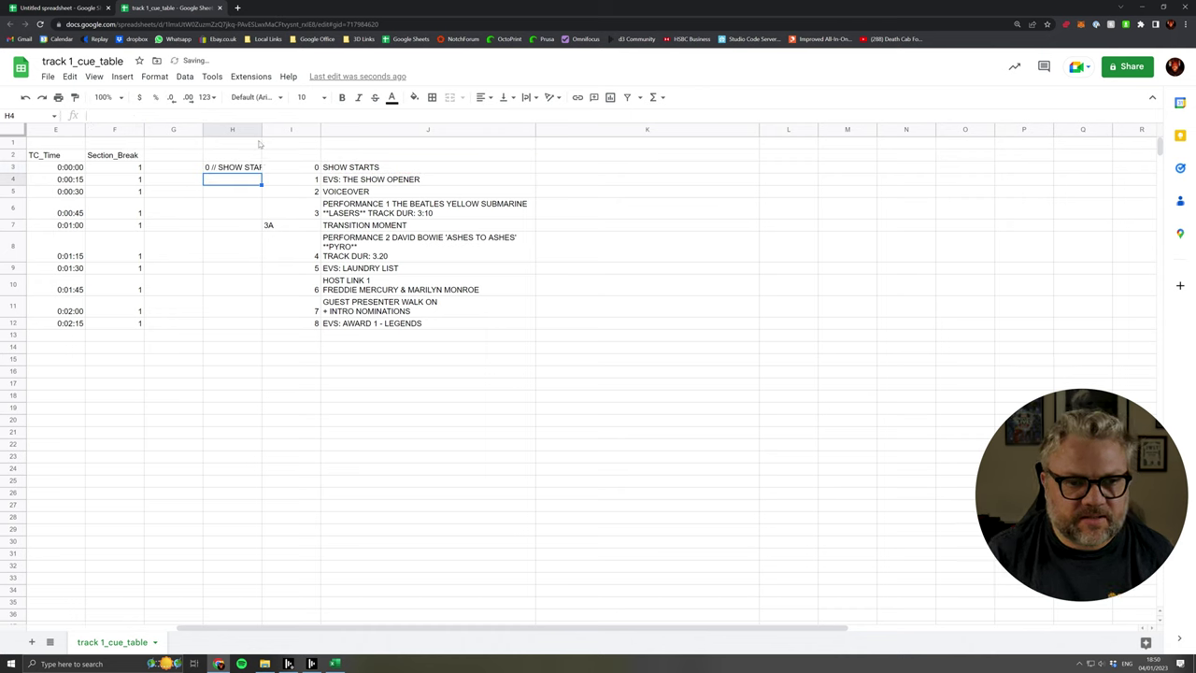
pyautogui.moveTo(261, 130); pyautogui.dragTo(312, 130)
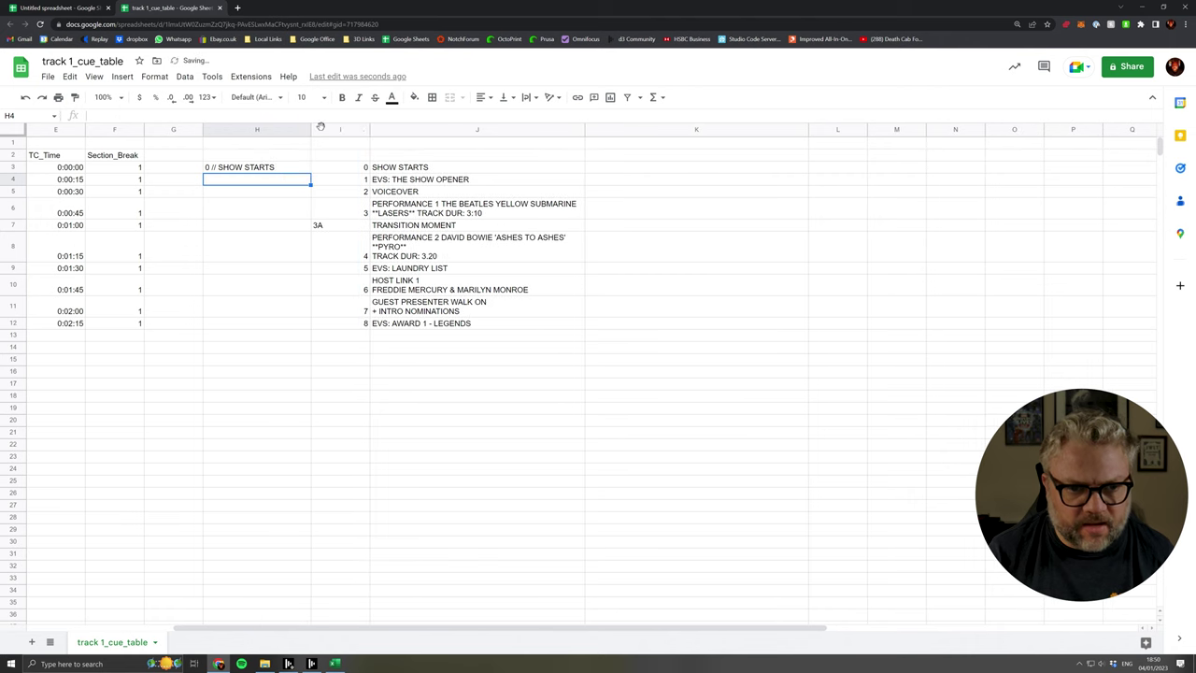
pyautogui.click(364, 170)
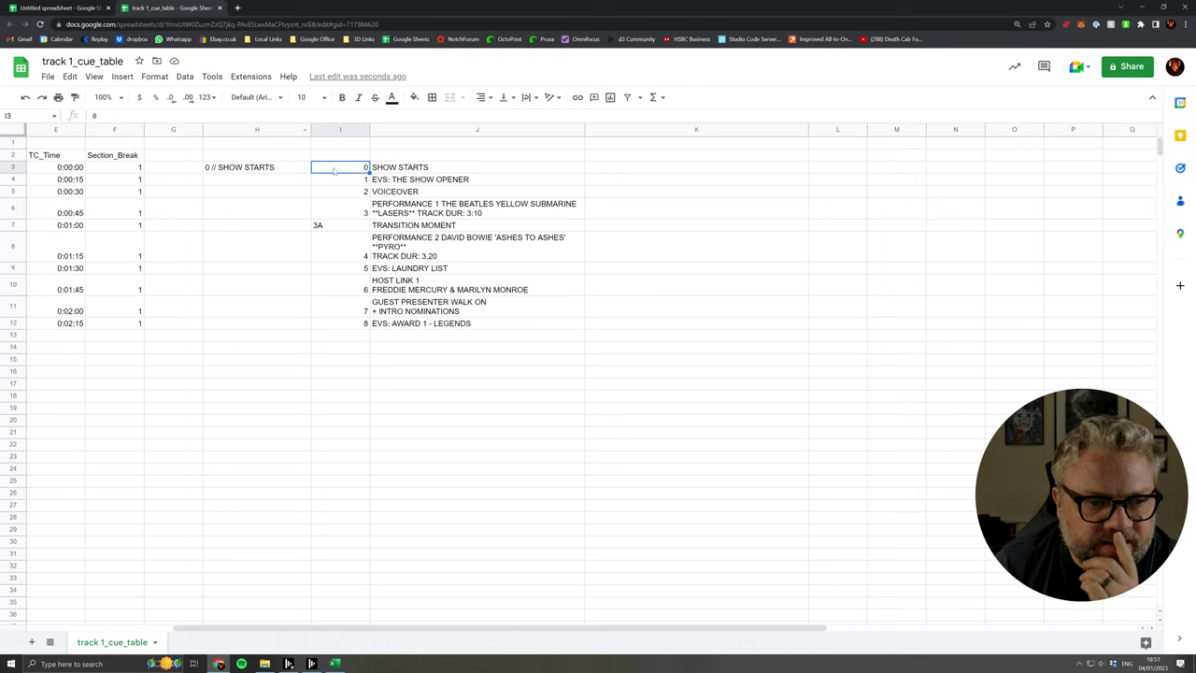
pyautogui.click(405, 171)
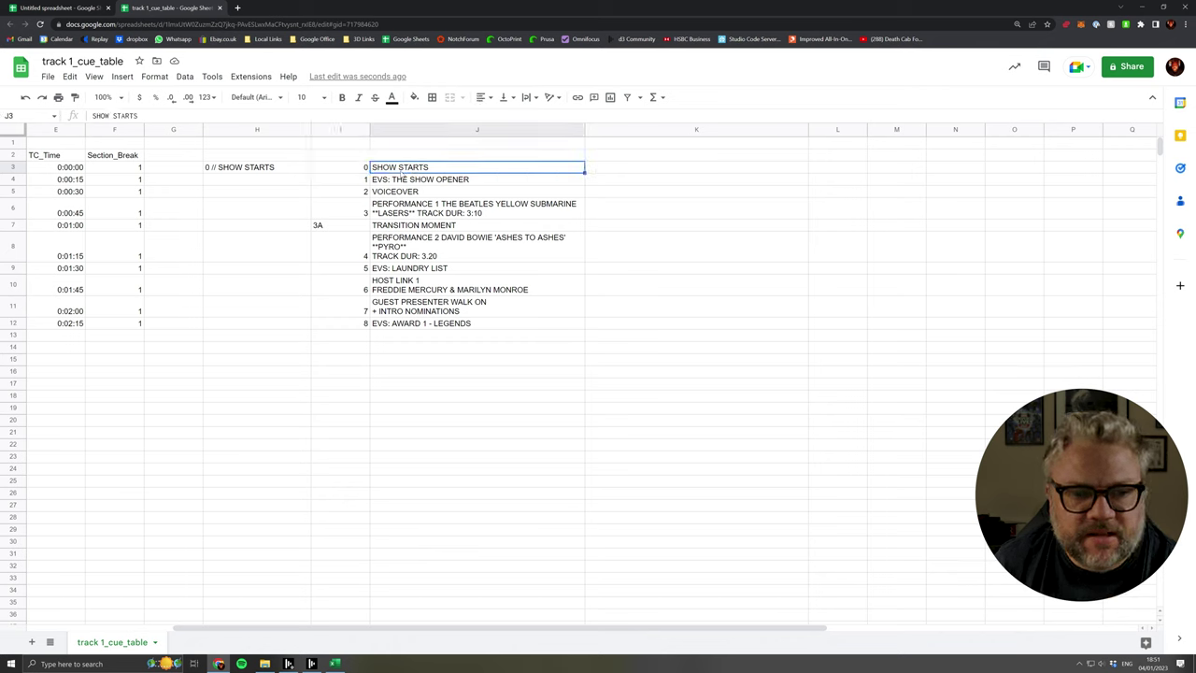
pyautogui.click(276, 169)
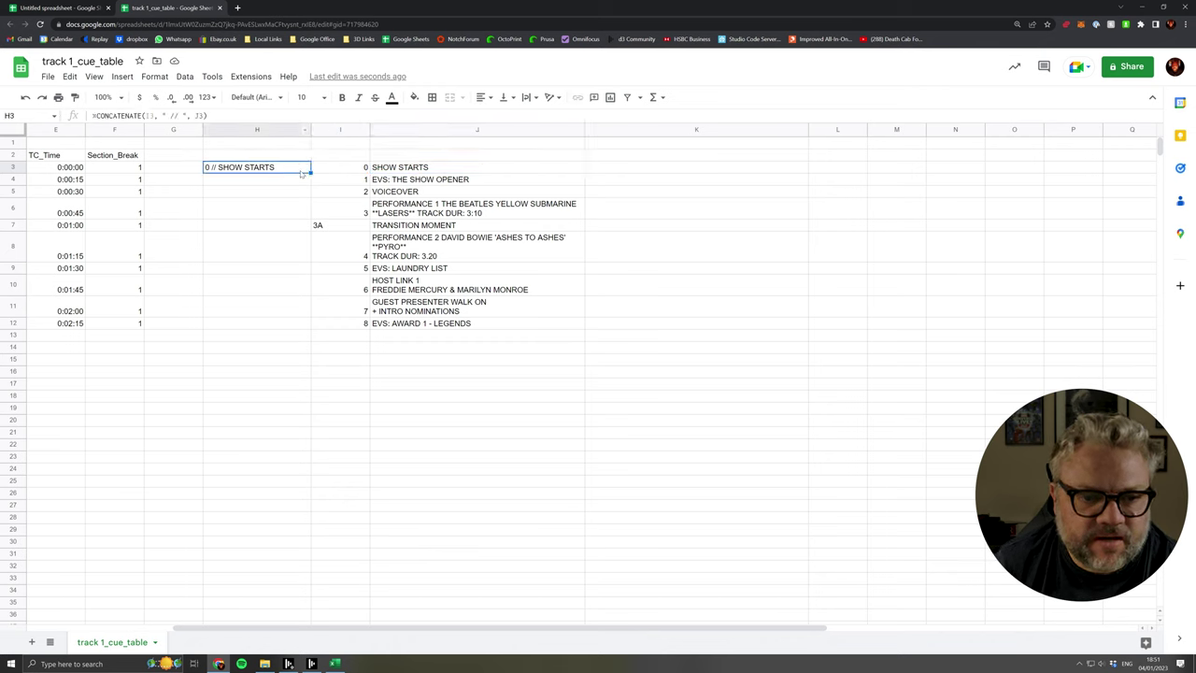
# Fill H3's formula down to H12, scroll back to column A and switch to disguise.
pyautogui.moveTo(310, 172); pyautogui.dragTo(305, 327)
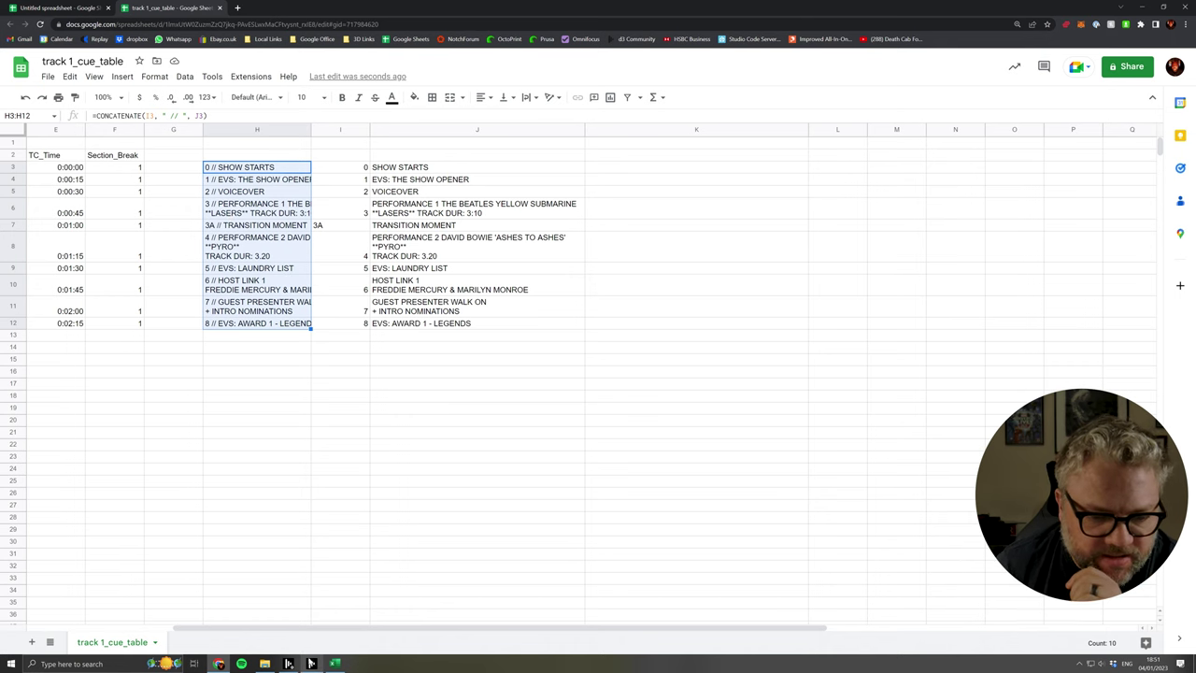
pyautogui.moveTo(315, 633); pyautogui.dragTo(188, 633)
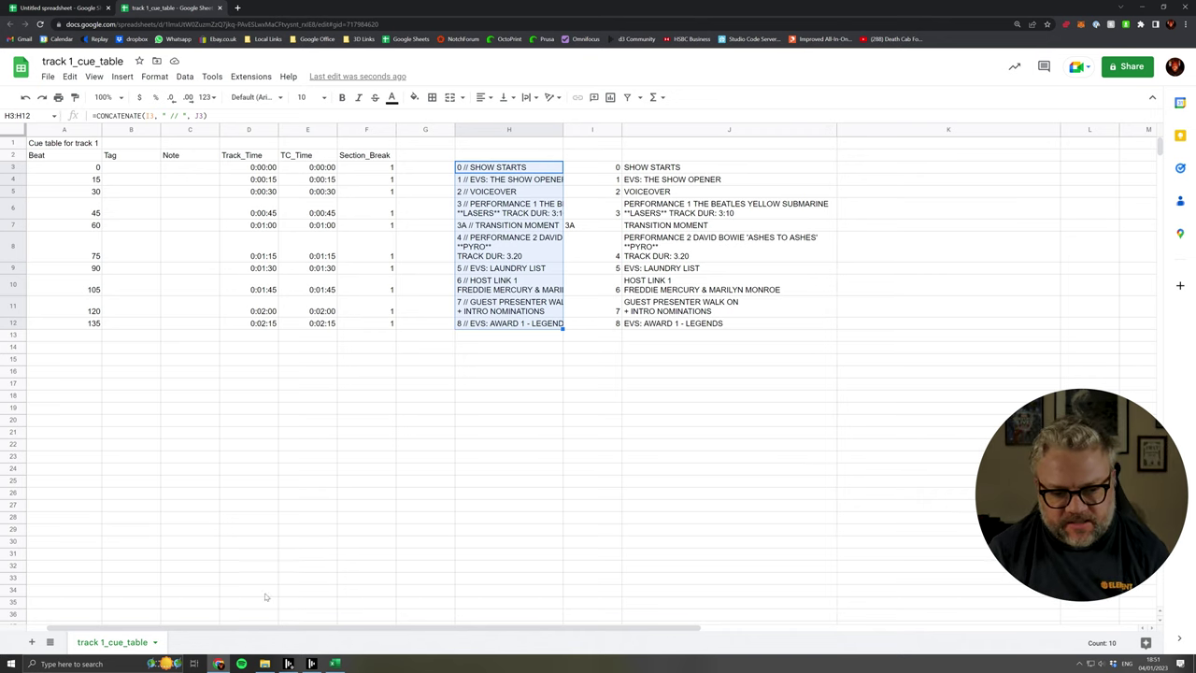
pyautogui.click(312, 664)
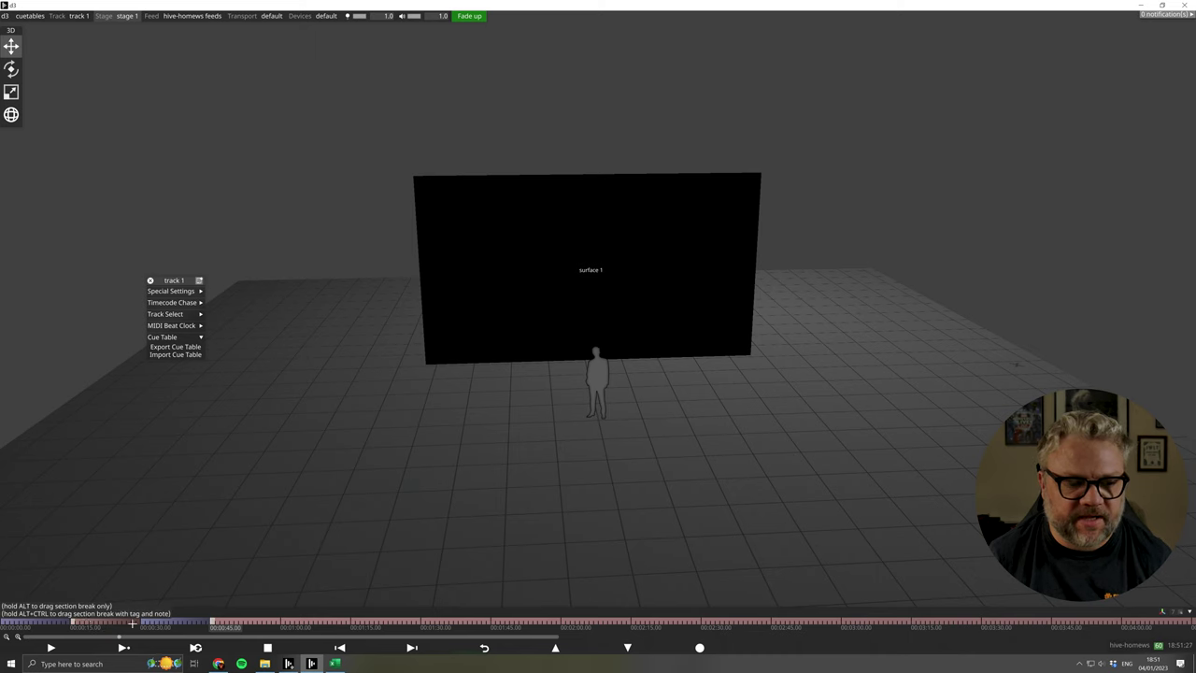
# Close the Excel show file and return to the Google Sheets cue table.
pyautogui.click(337, 662)
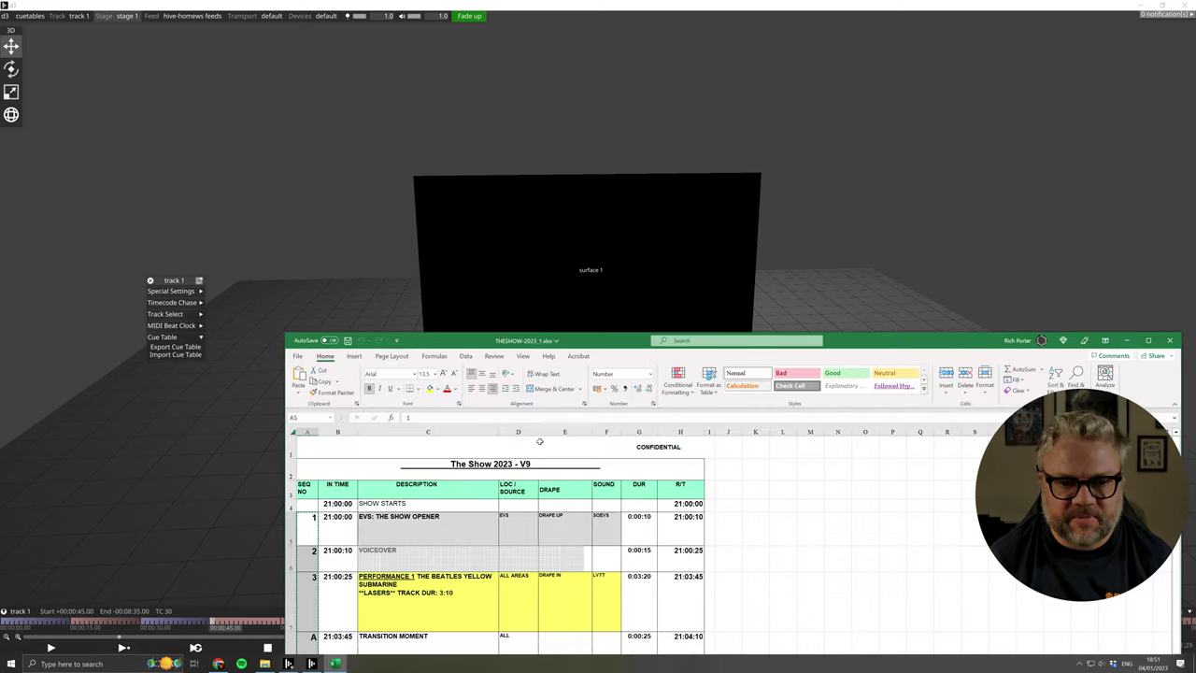
pyautogui.click(1169, 340)
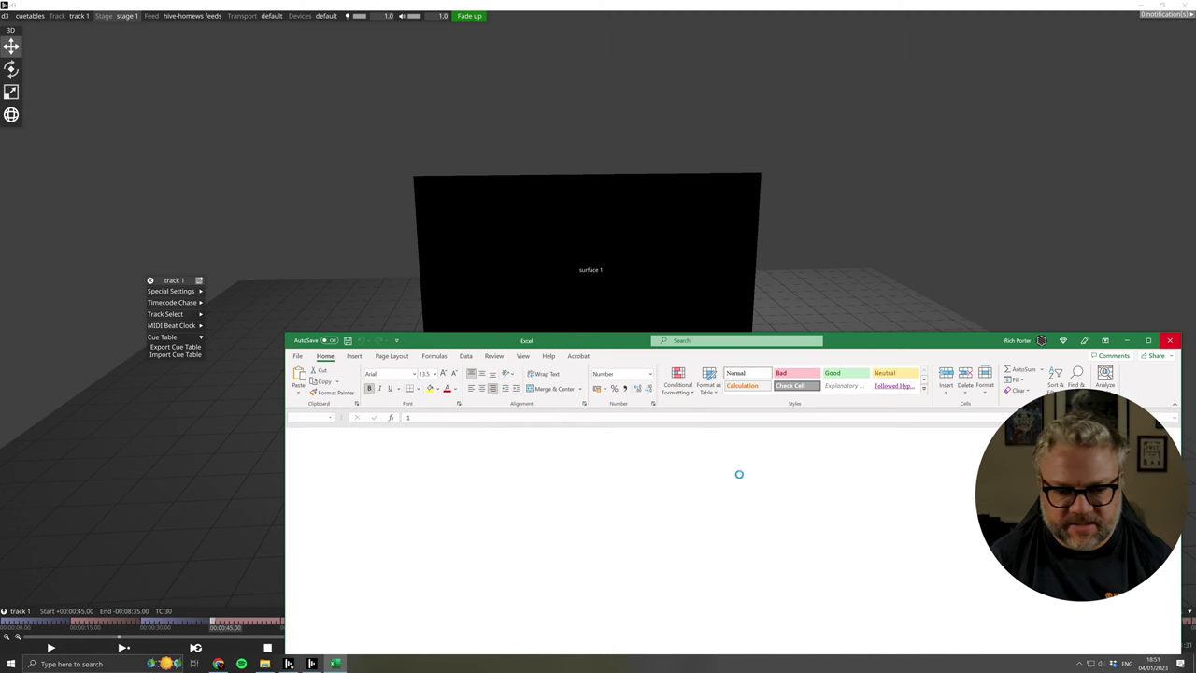
pyautogui.click(218, 663)
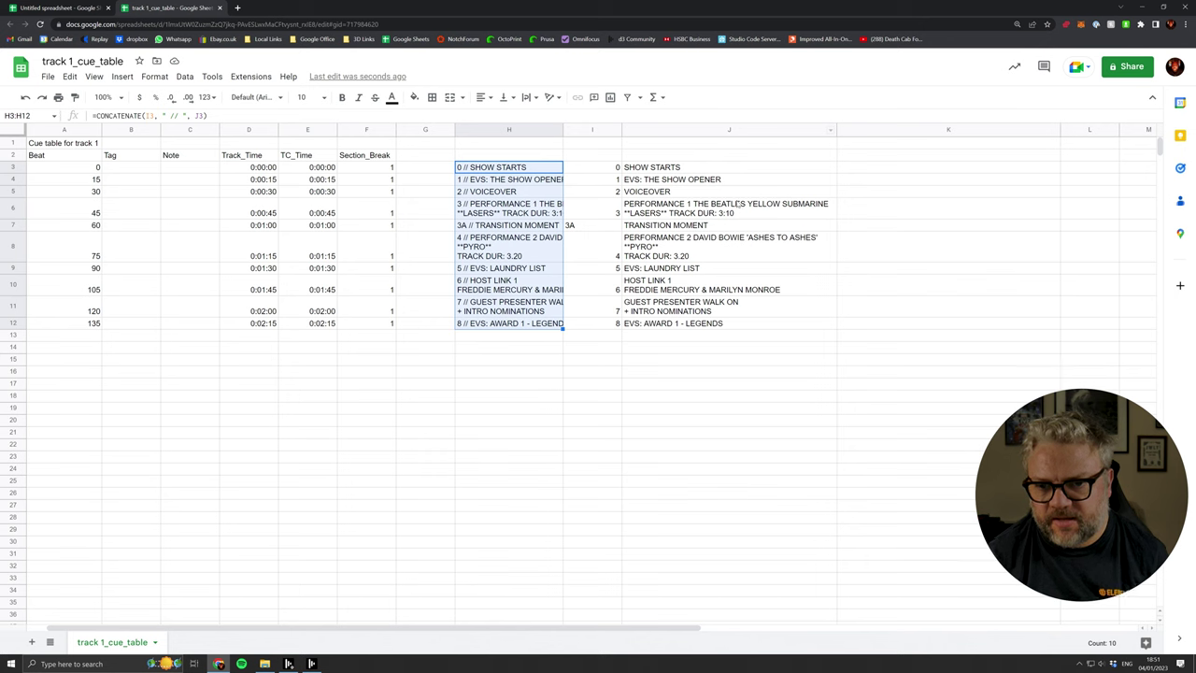
# Trim the J6 and J8 descriptions, removing song titles, pyro notes and durations.
pyautogui.click(748, 215)
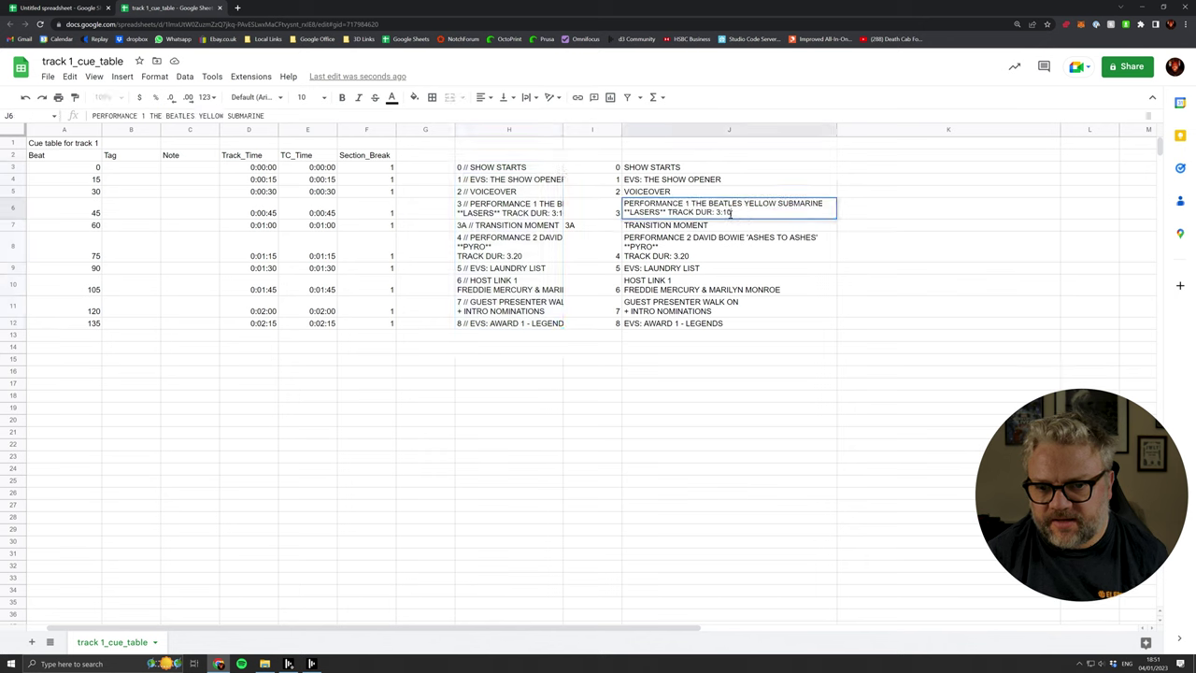
pyautogui.moveTo(731, 213)
pyautogui.mouseDown()
pyautogui.moveTo(625, 203)
pyautogui.moveTo(625, 214)
pyautogui.moveTo(738, 215)
pyautogui.moveTo(745, 203)
pyautogui.mouseUp()
pyautogui.press('BackSpace')
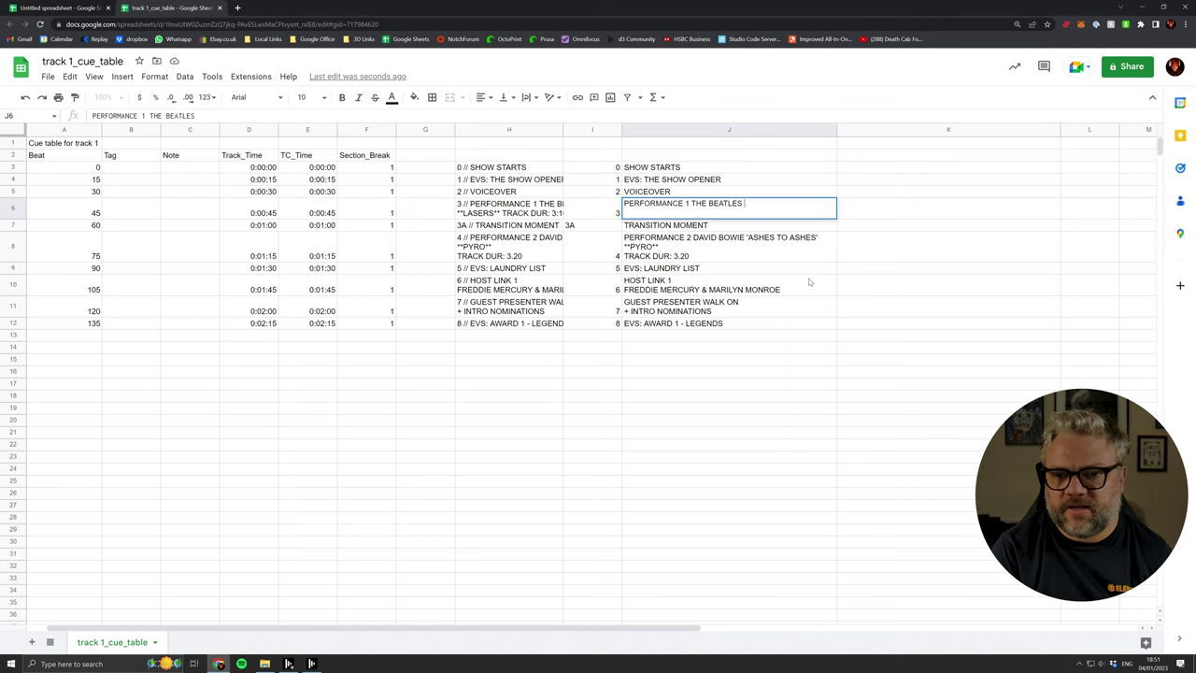
pyautogui.press('Return')
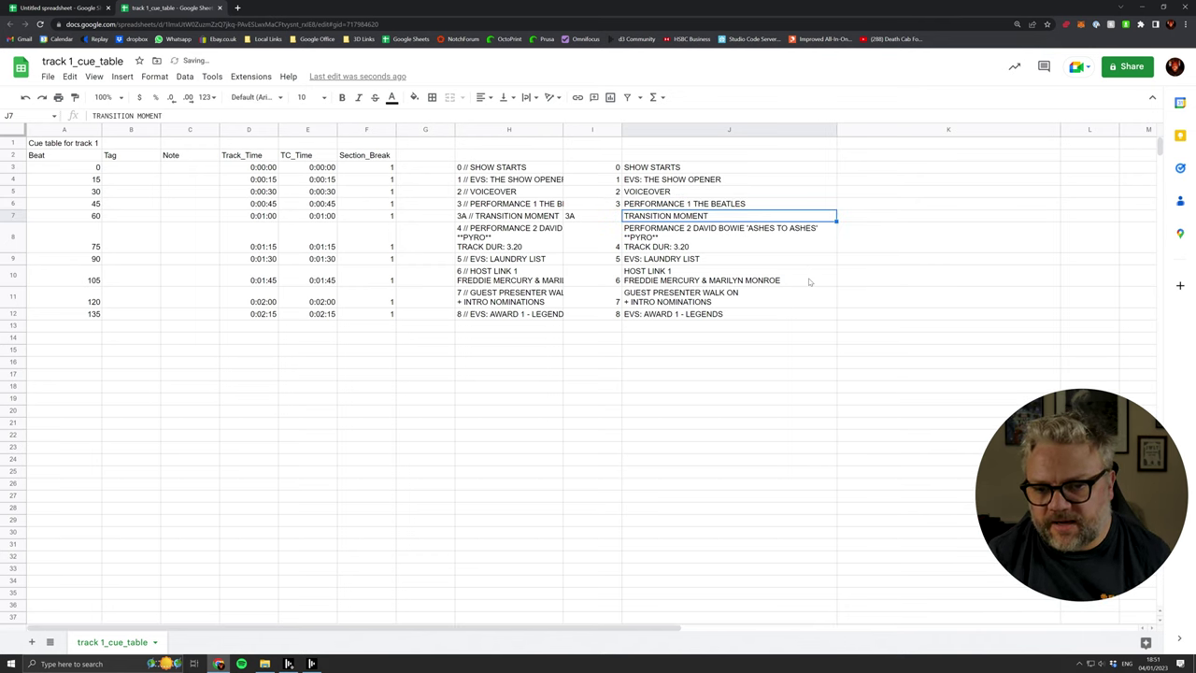
pyautogui.doubleClick(696, 248)
pyautogui.moveTo(696, 246); pyautogui.dragTo(745, 228)
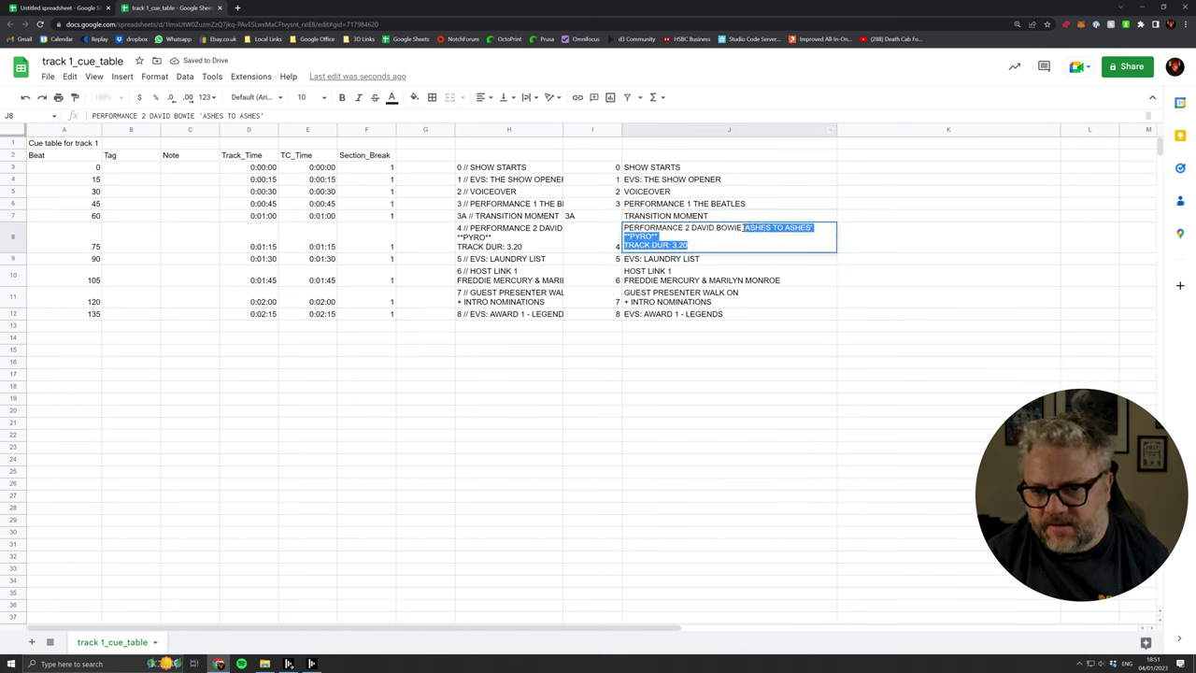
pyautogui.press('BackSpace')
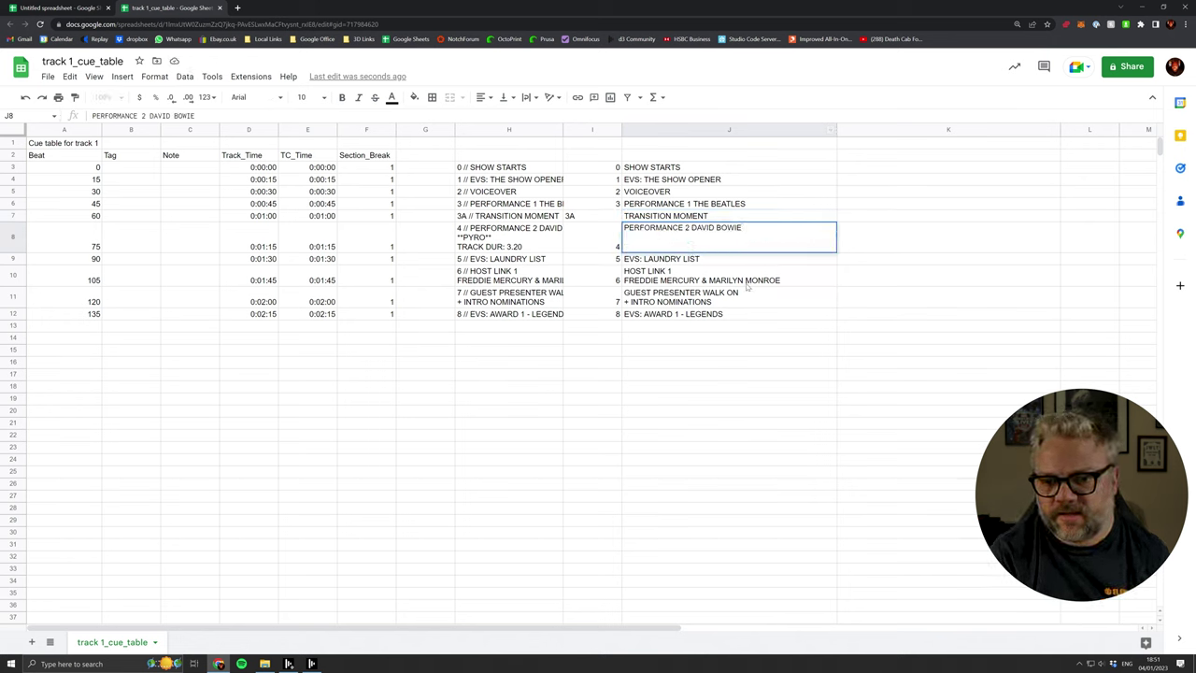
pyautogui.press('Return')
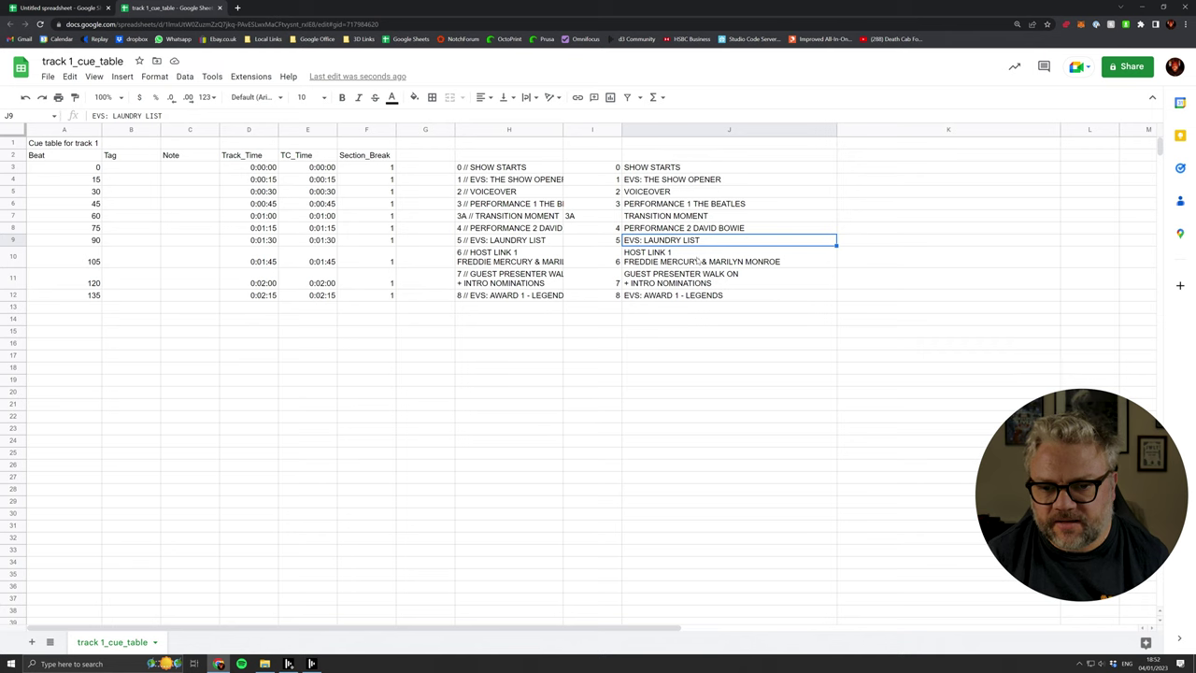
# Reduce J10 to HOST LINK 1 and J11 to WALK ON + INTRO NOMINATIONS, then widen column H.
pyautogui.doubleClick(773, 265)
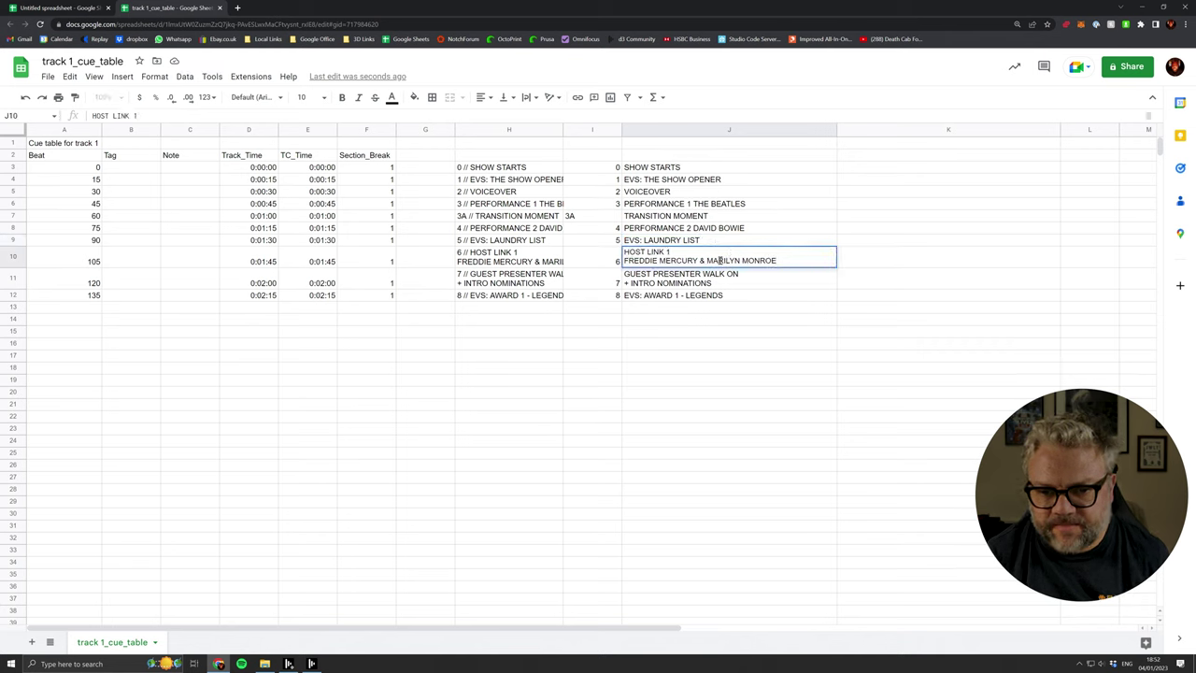
pyautogui.rightClick(783, 263)
pyautogui.press('Escape')
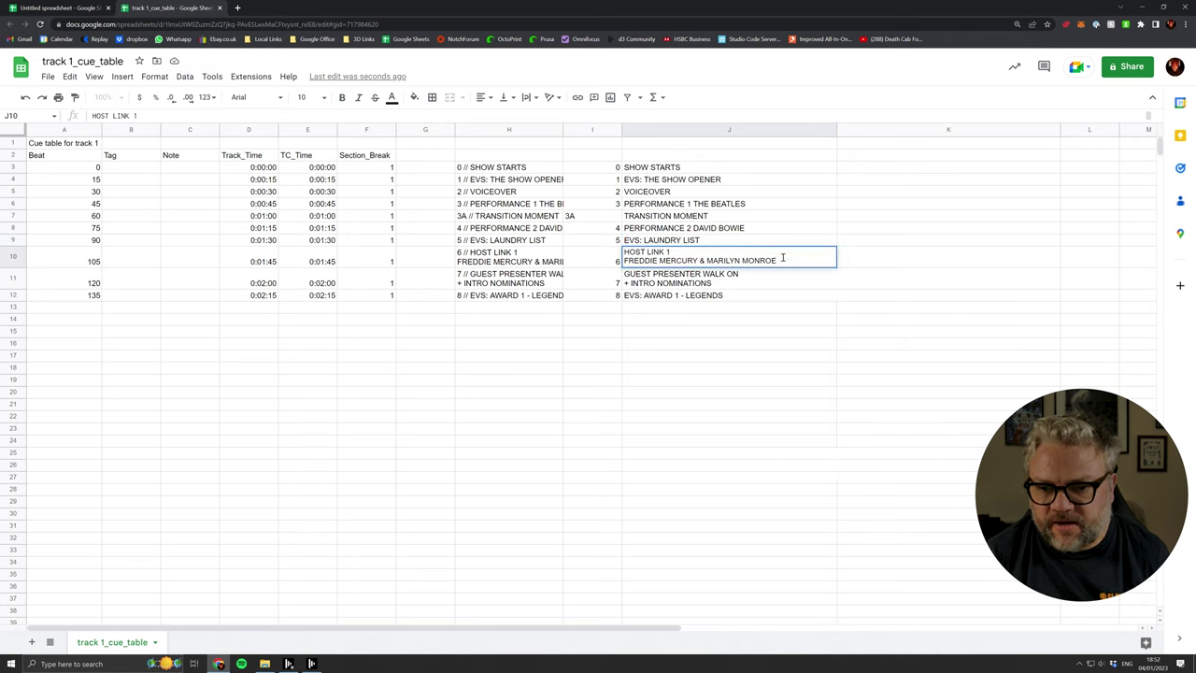
pyautogui.moveTo(783, 262); pyautogui.dragTo(612, 266)
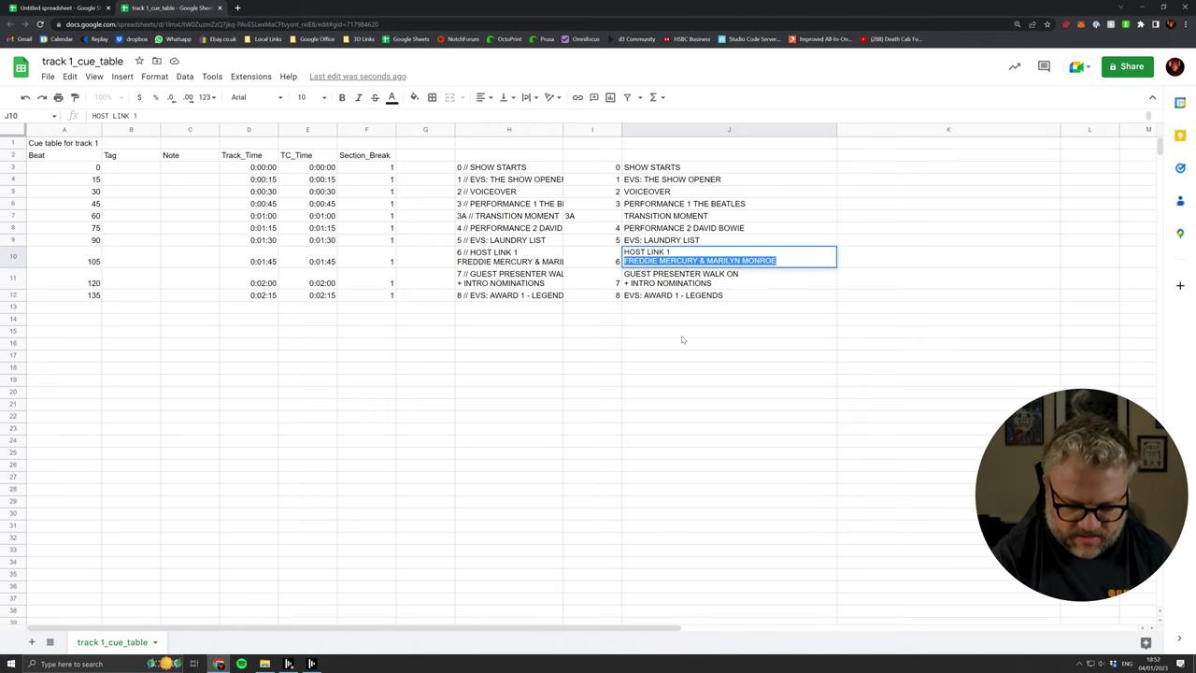
pyautogui.hotkey('ctrl', 'x')
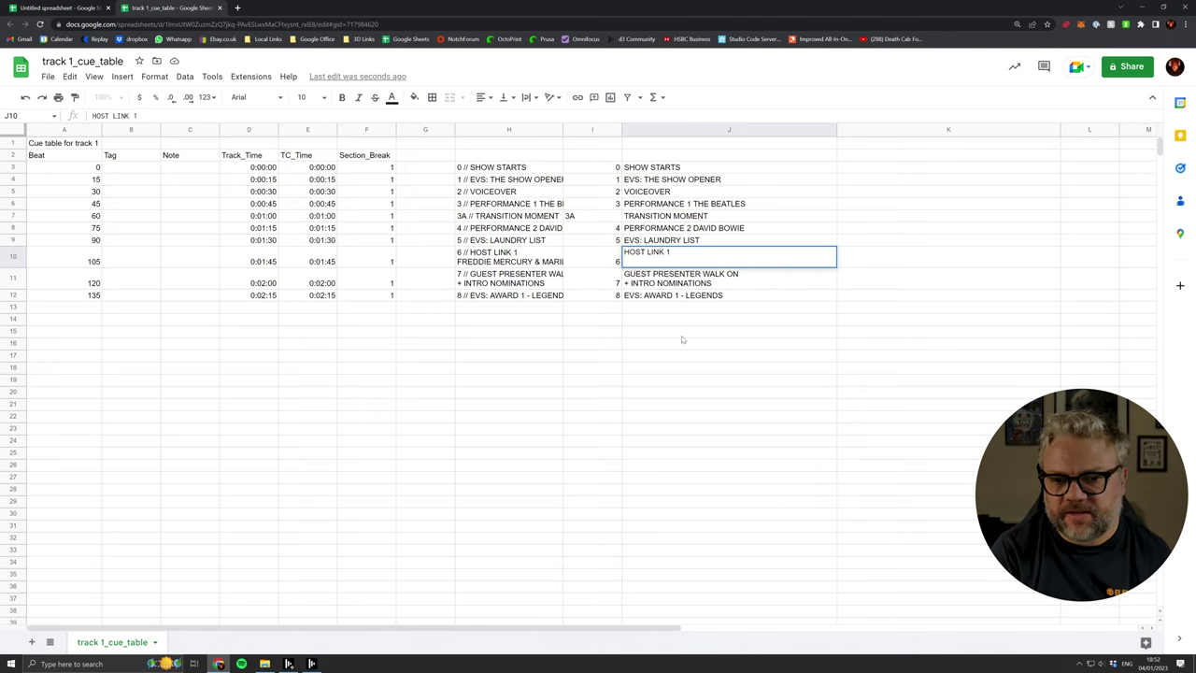
pyautogui.press('BackSpace')
pyautogui.press('Return')
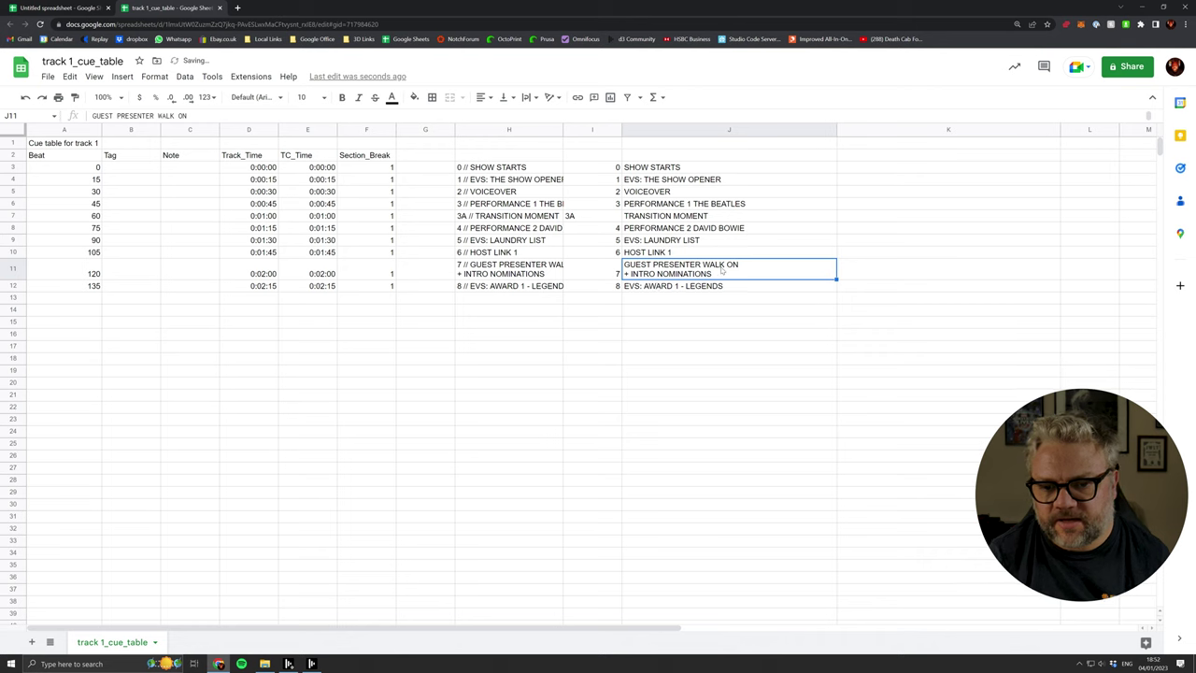
pyautogui.doubleClick(725, 273)
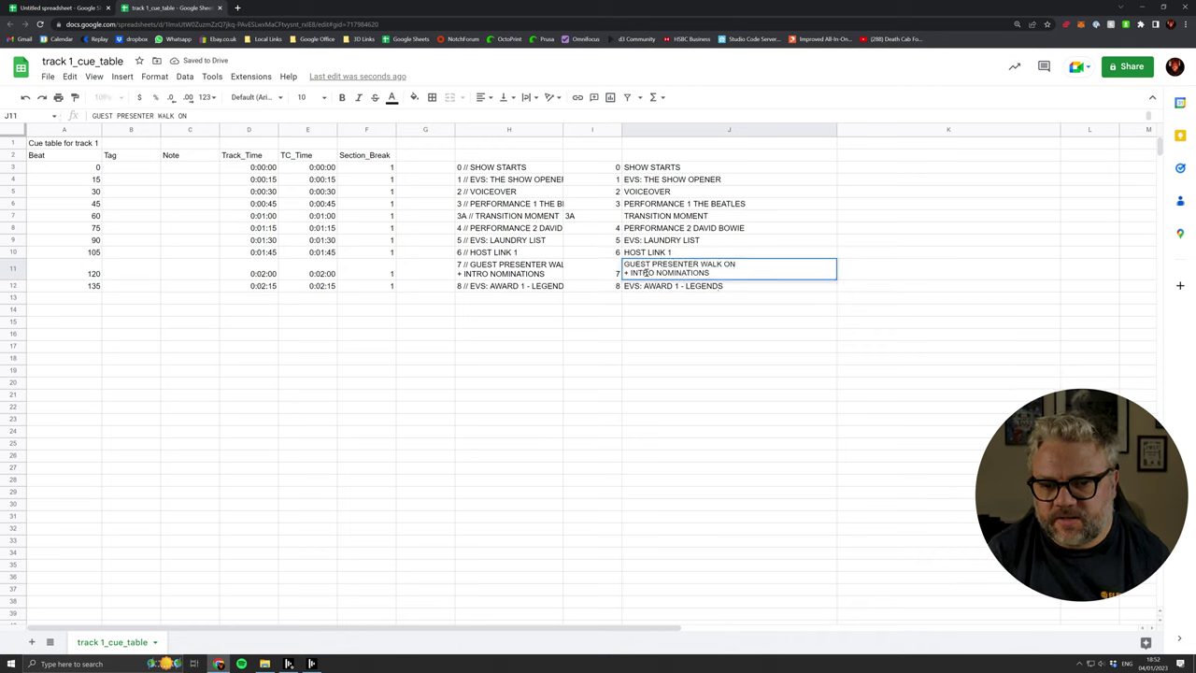
pyautogui.moveTo(712, 273); pyautogui.dragTo(589, 258)
pyautogui.click(699, 264)
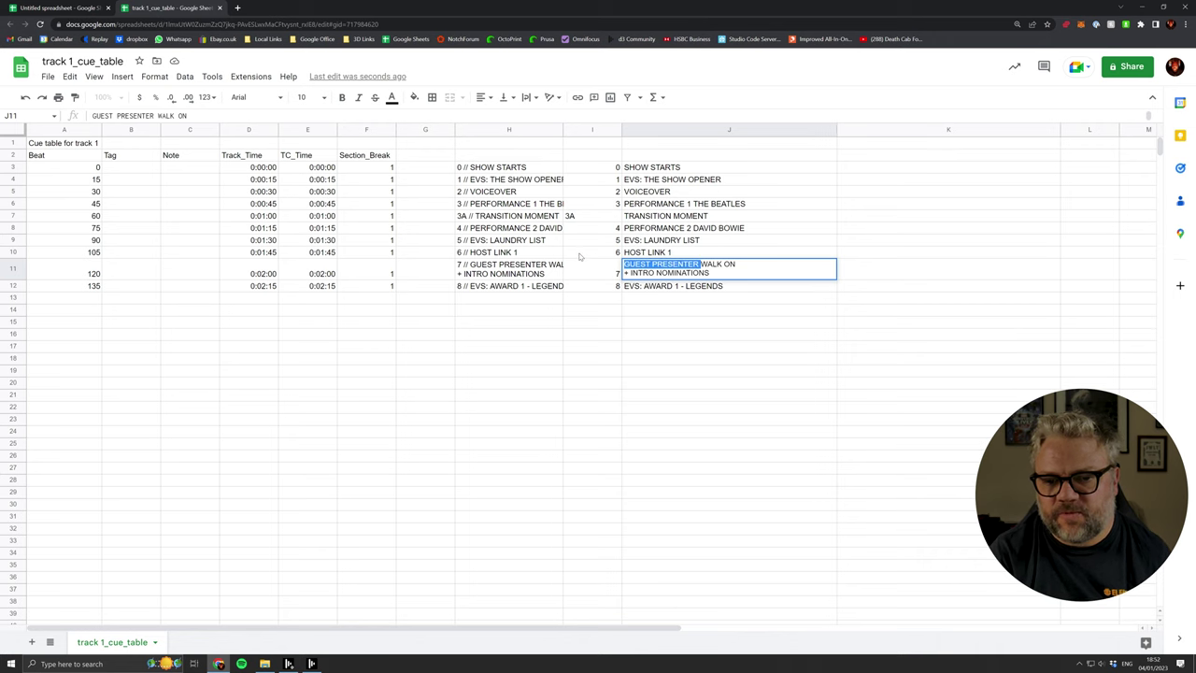
pyautogui.press('BackSpace')
pyautogui.press('Delete')
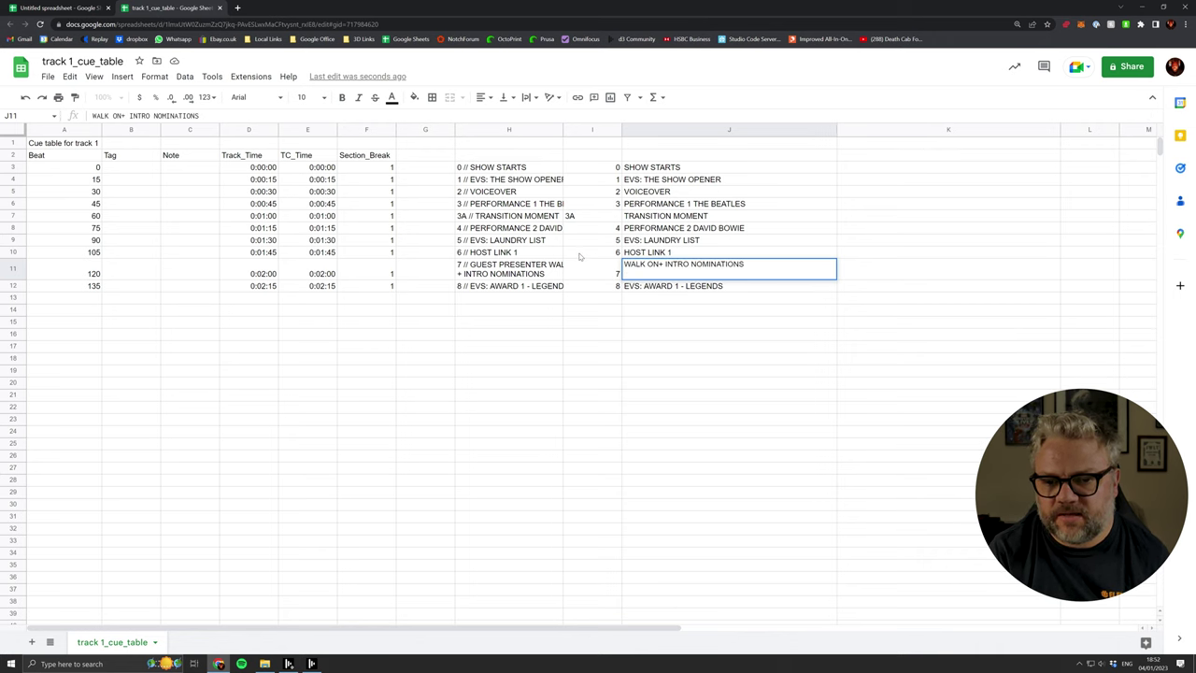
pyautogui.press('Return')
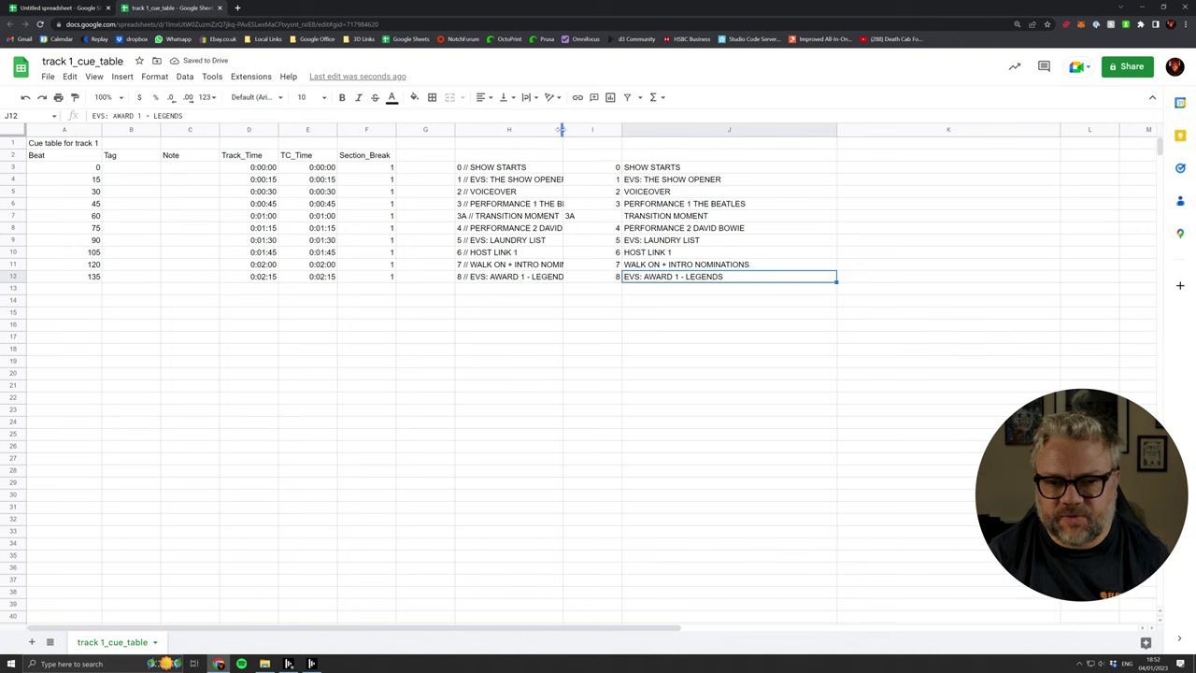
pyautogui.moveTo(562, 130); pyautogui.dragTo(613, 130)
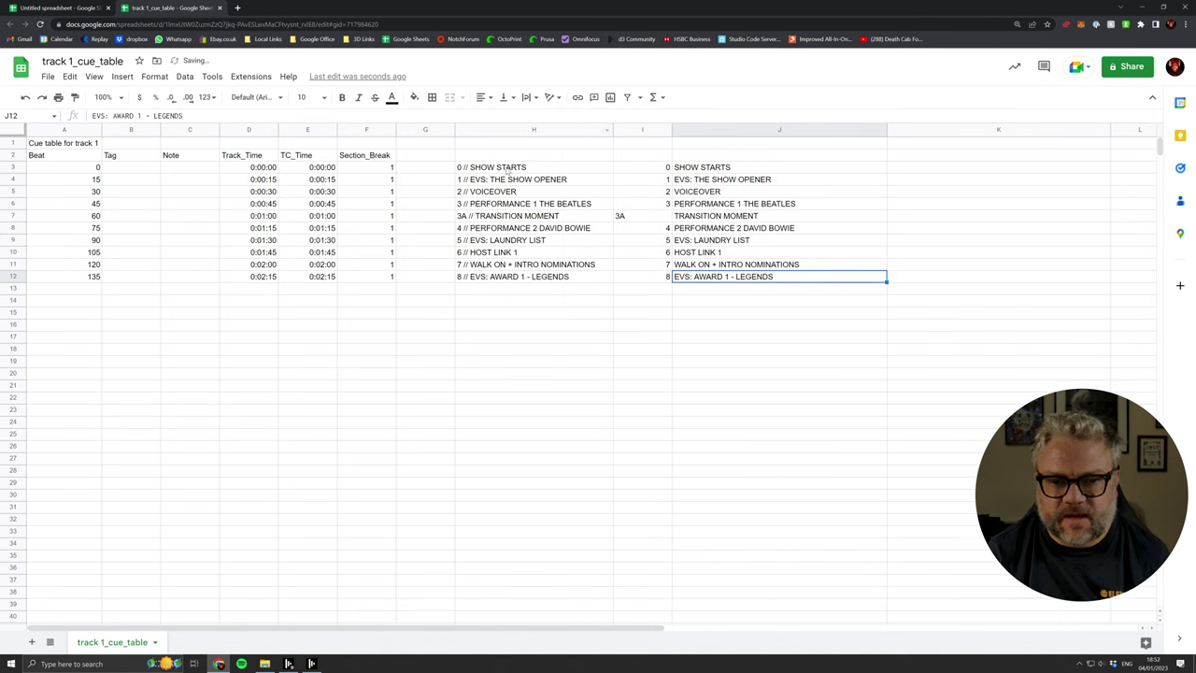
# Copy the combined notes H3:H12 and try pasting them into C3, undoing both attempts.
pyautogui.moveTo(508, 172); pyautogui.dragTo(523, 276)
pyautogui.hotkey('ctrl', 'c')
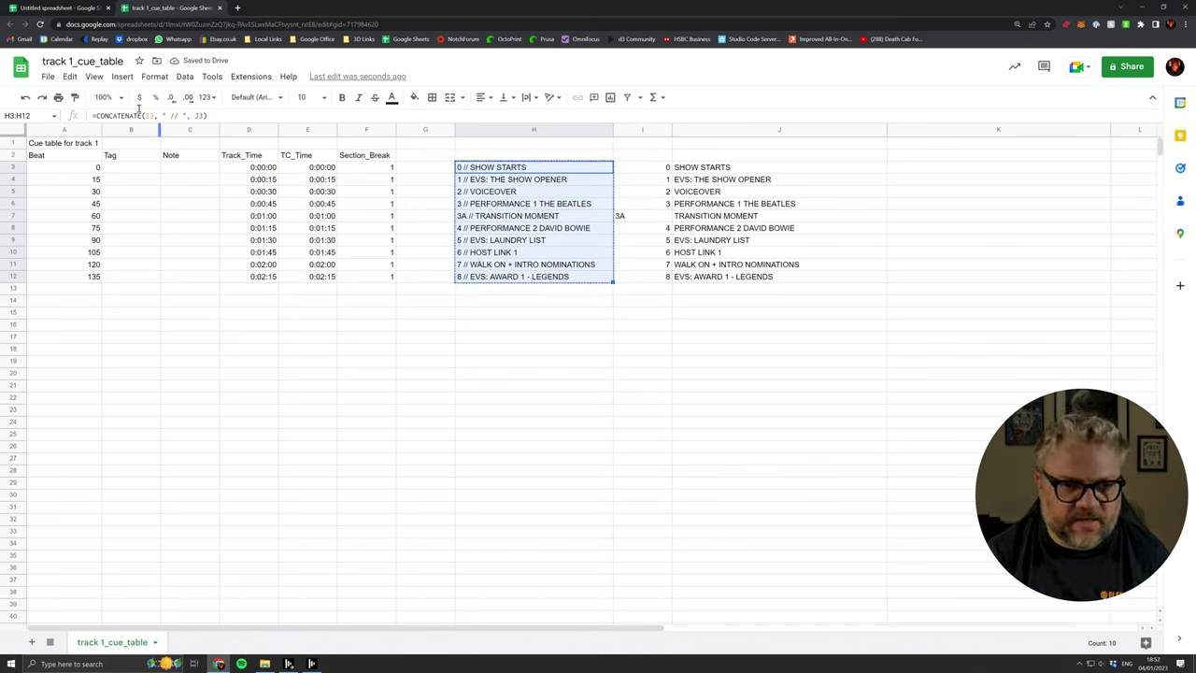
pyautogui.click(180, 171)
pyautogui.rightClick(180, 171)
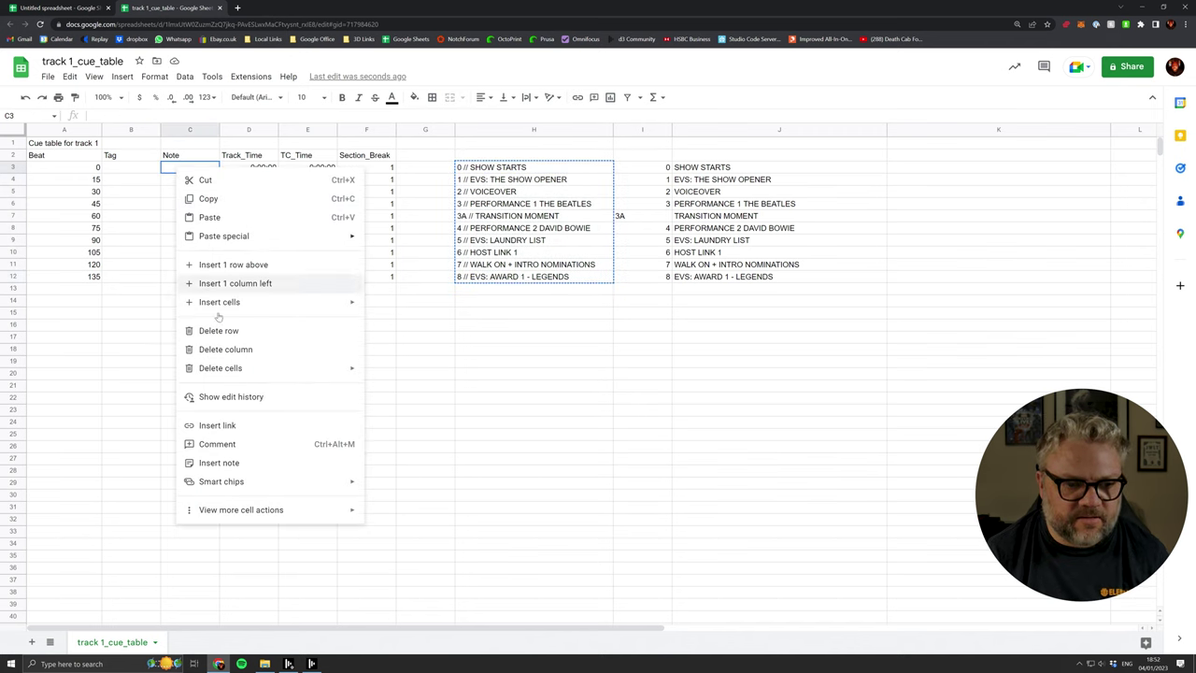
pyautogui.moveTo(220, 239)
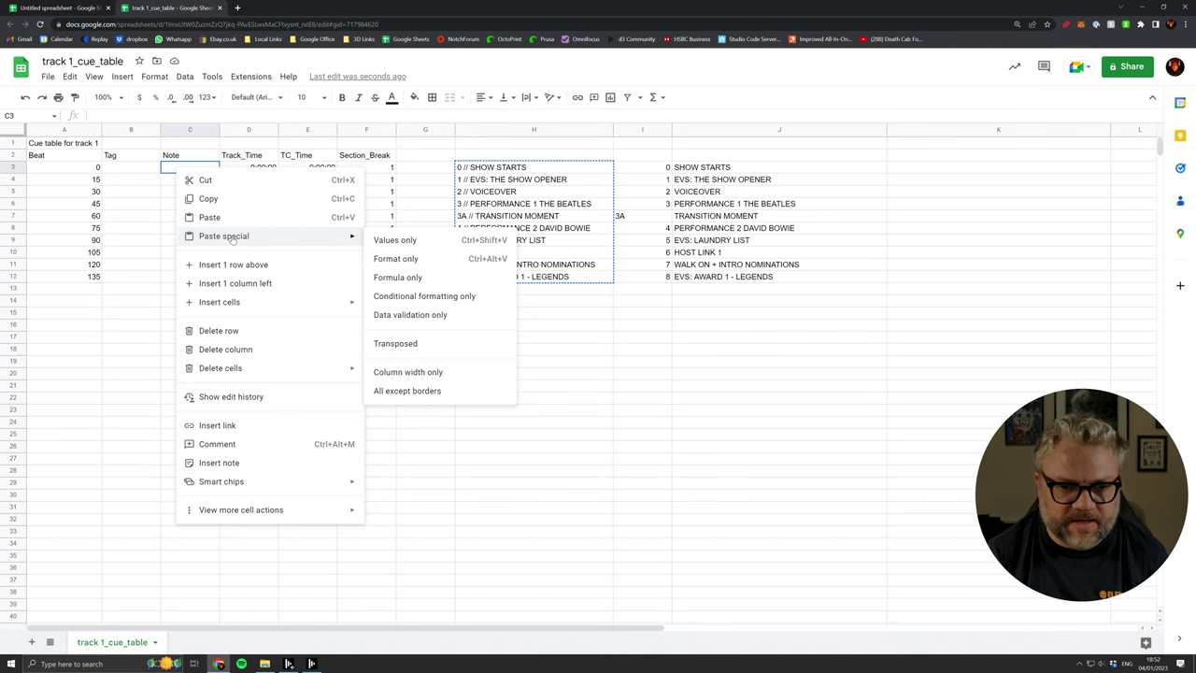
pyautogui.click(395, 240)
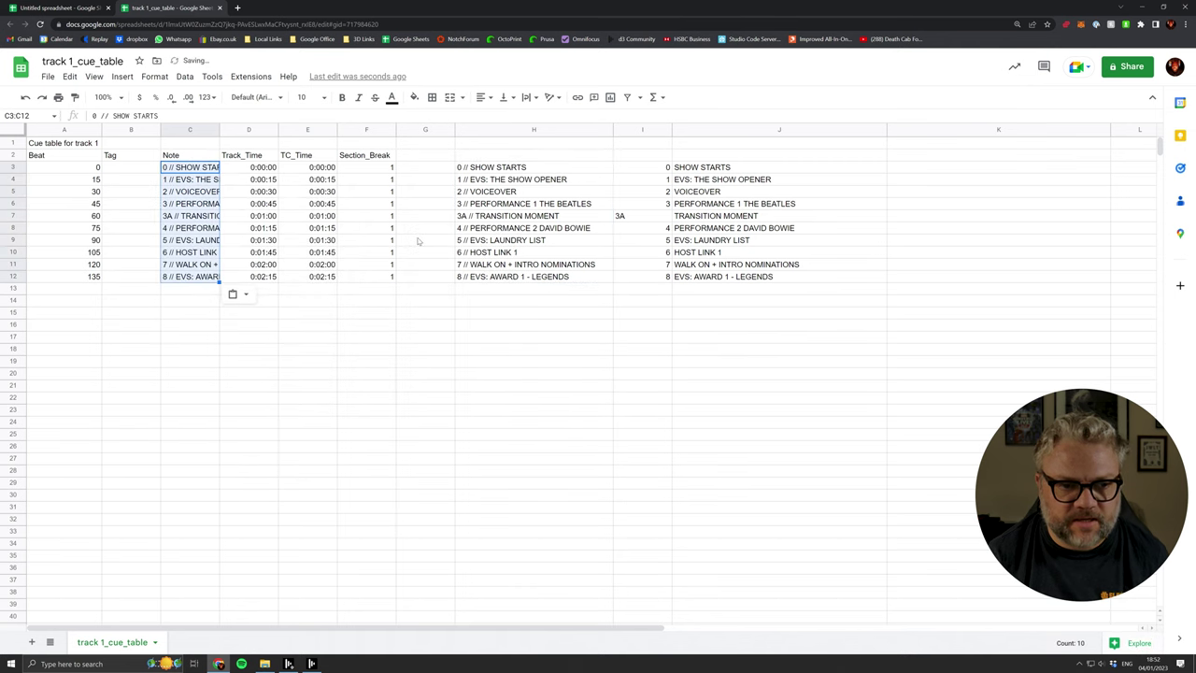
pyautogui.hotkey('ctrl', 'z')
pyautogui.rightClick(183, 170)
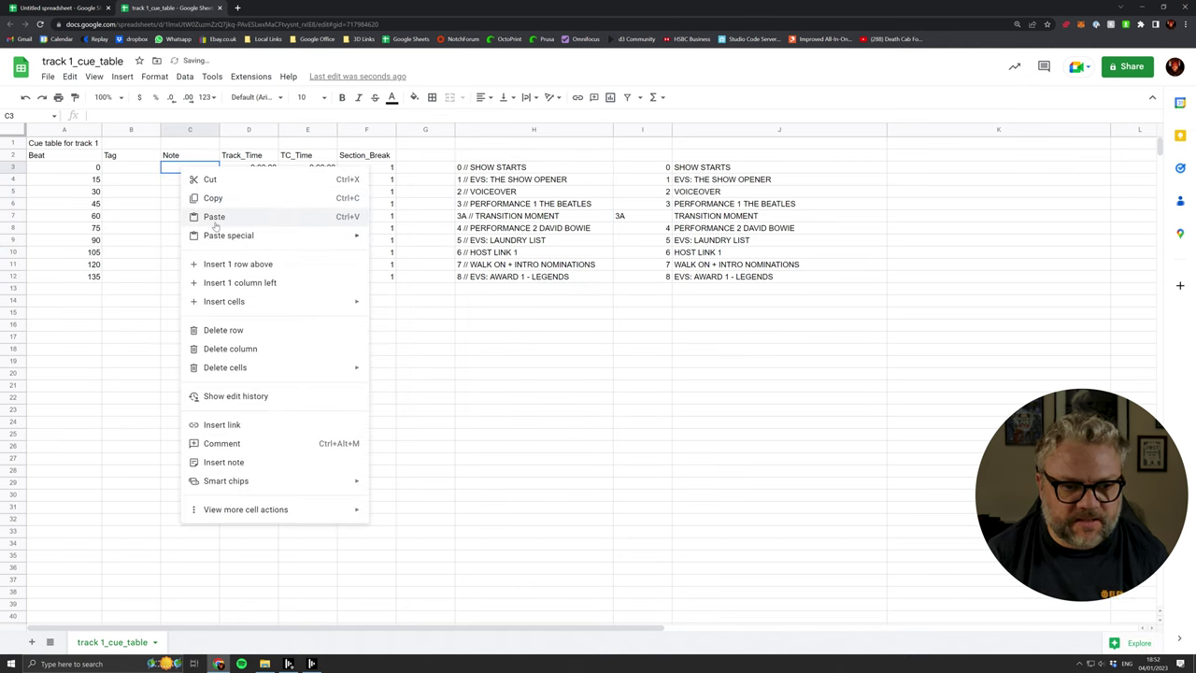
pyautogui.click(218, 222)
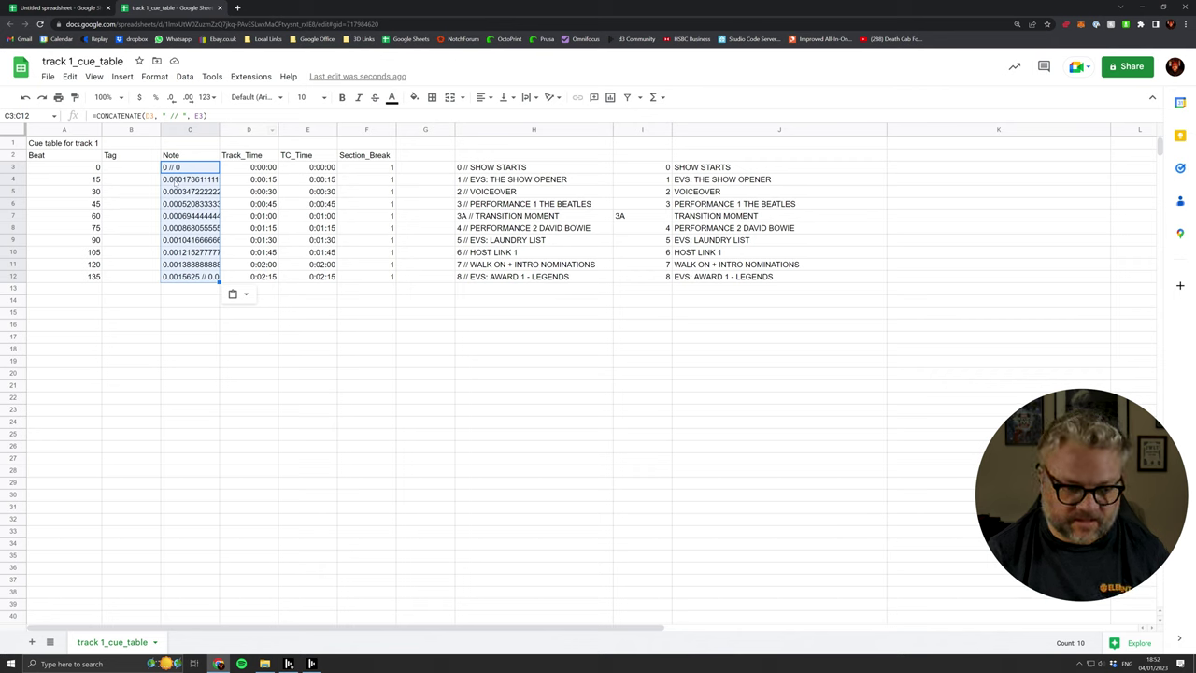
pyautogui.hotkey('ctrl', 'z')
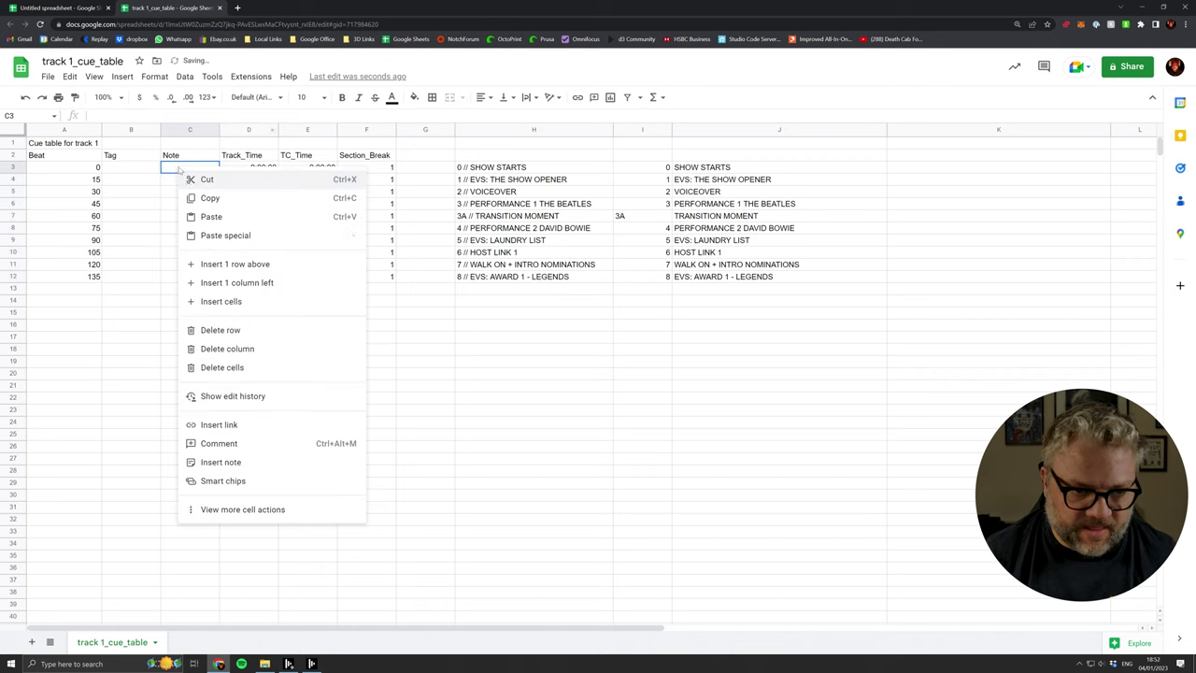
# Paste the notes into C3:C12 as values only and widen column C.
pyautogui.rightClick(182, 169)
pyautogui.moveTo(227, 236)
pyautogui.click(411, 241)
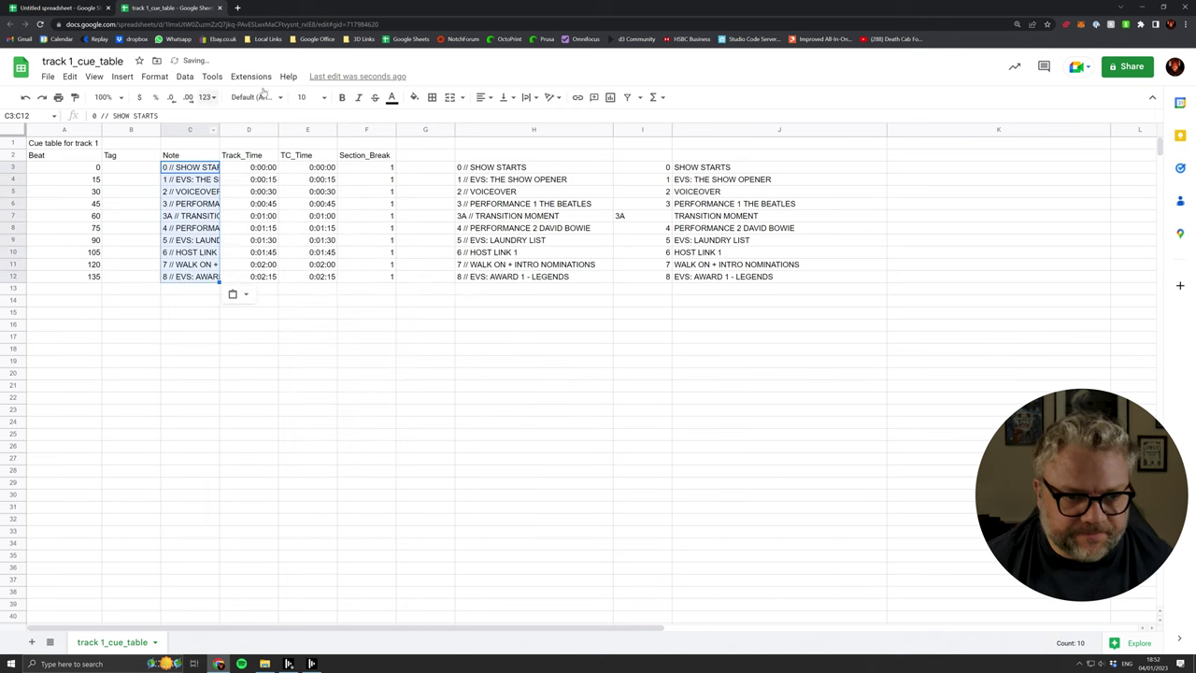
pyautogui.moveTo(219, 129); pyautogui.dragTo(306, 129)
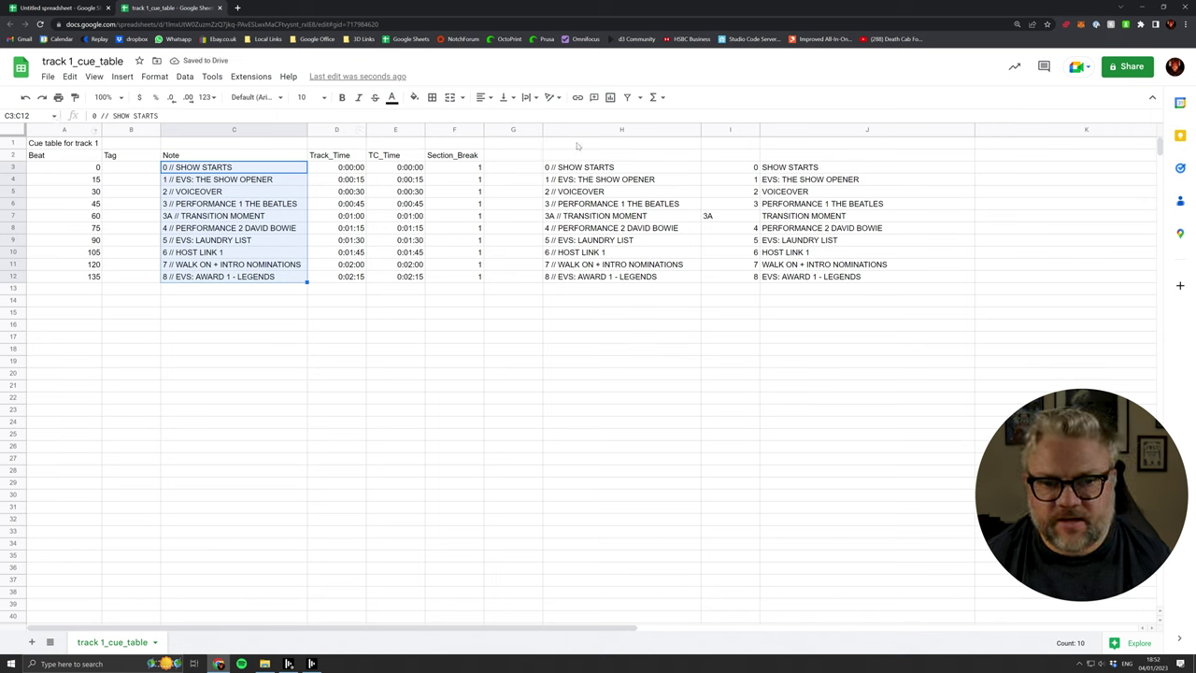
# Clear the contents of the helper range G2:J15.
pyautogui.moveTo(534, 157); pyautogui.dragTo(878, 329)
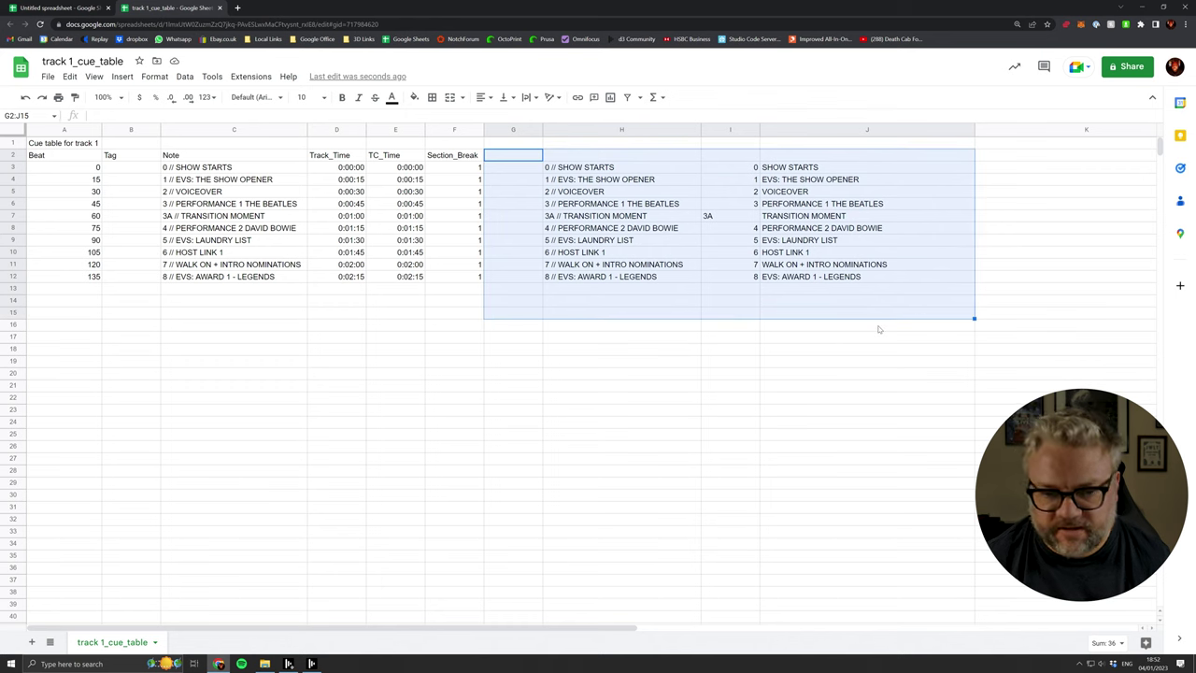
pyautogui.press('Delete')
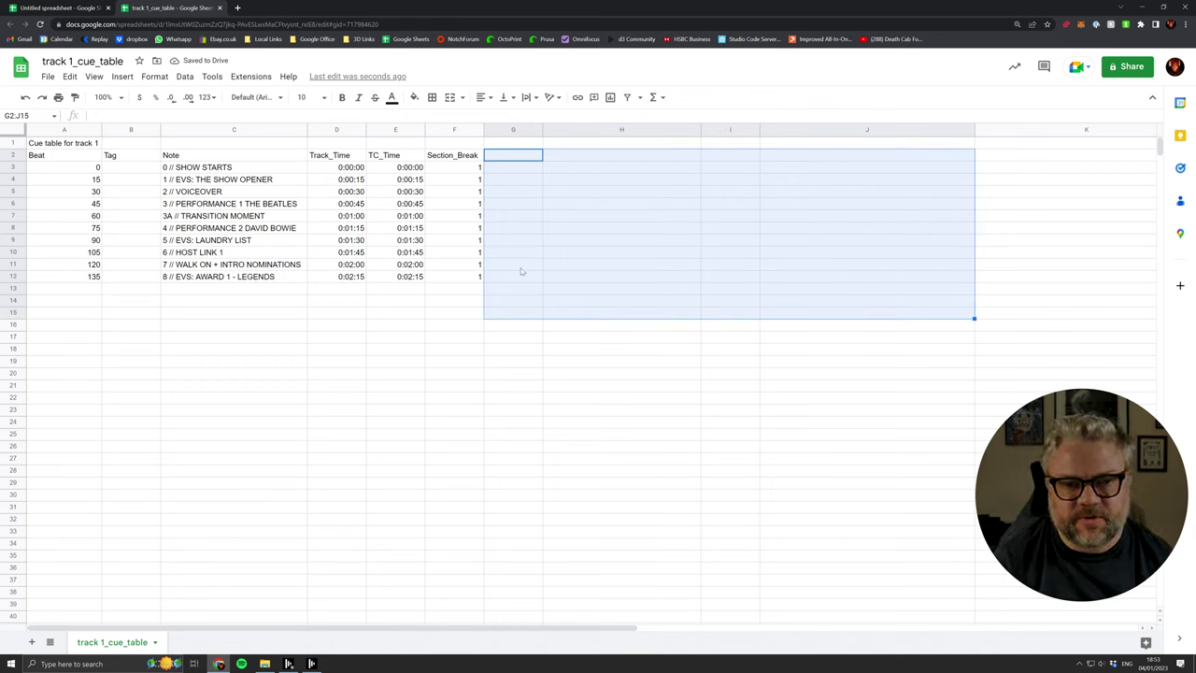
pyautogui.click(456, 289)
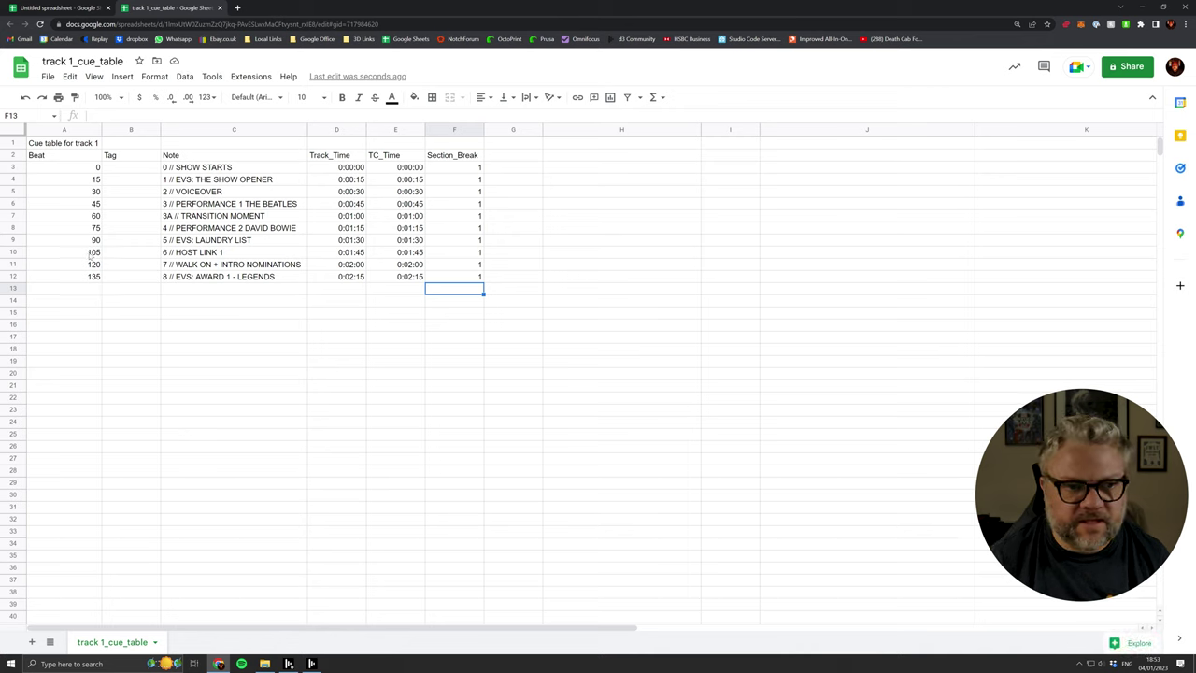
# Download the sheet as Tab Separated Values (.tsv) into the Downloads folder.
pyautogui.click(48, 76)
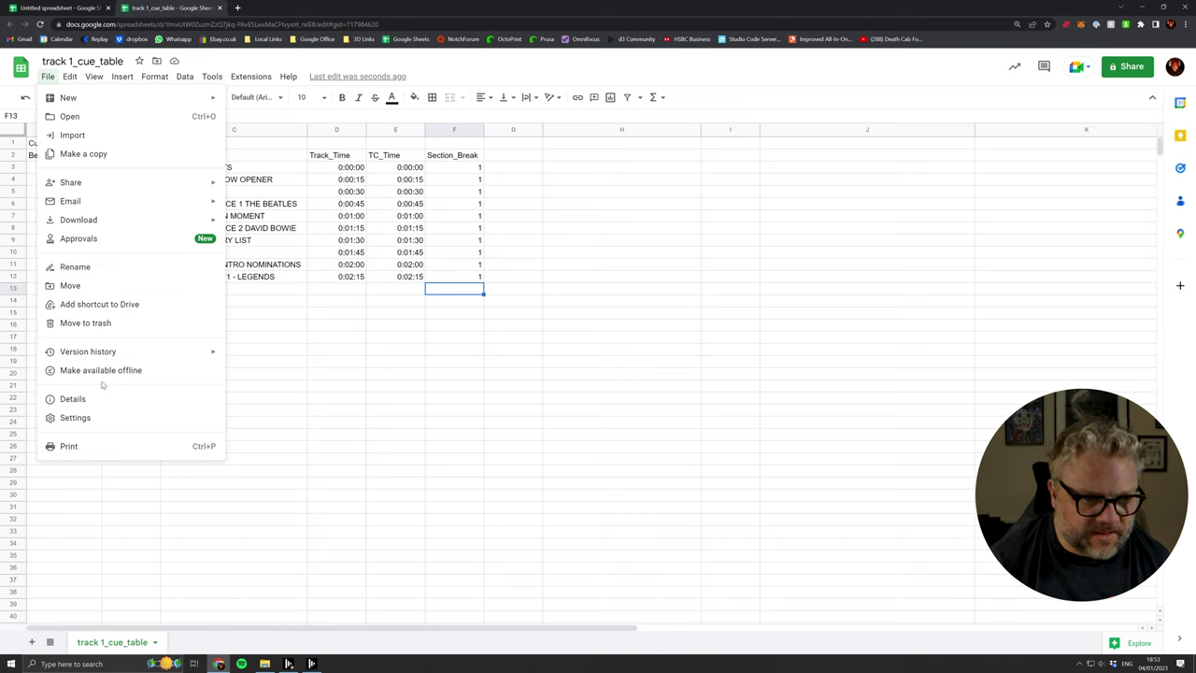
pyautogui.moveTo(96, 222)
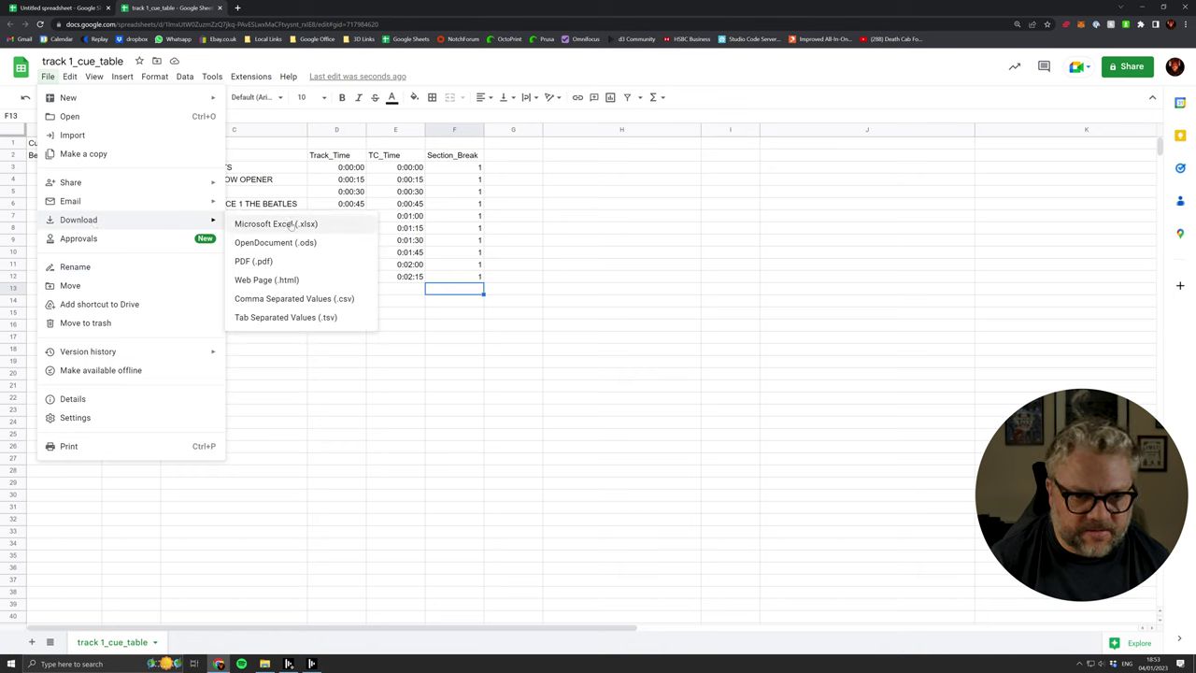
pyautogui.click(290, 317)
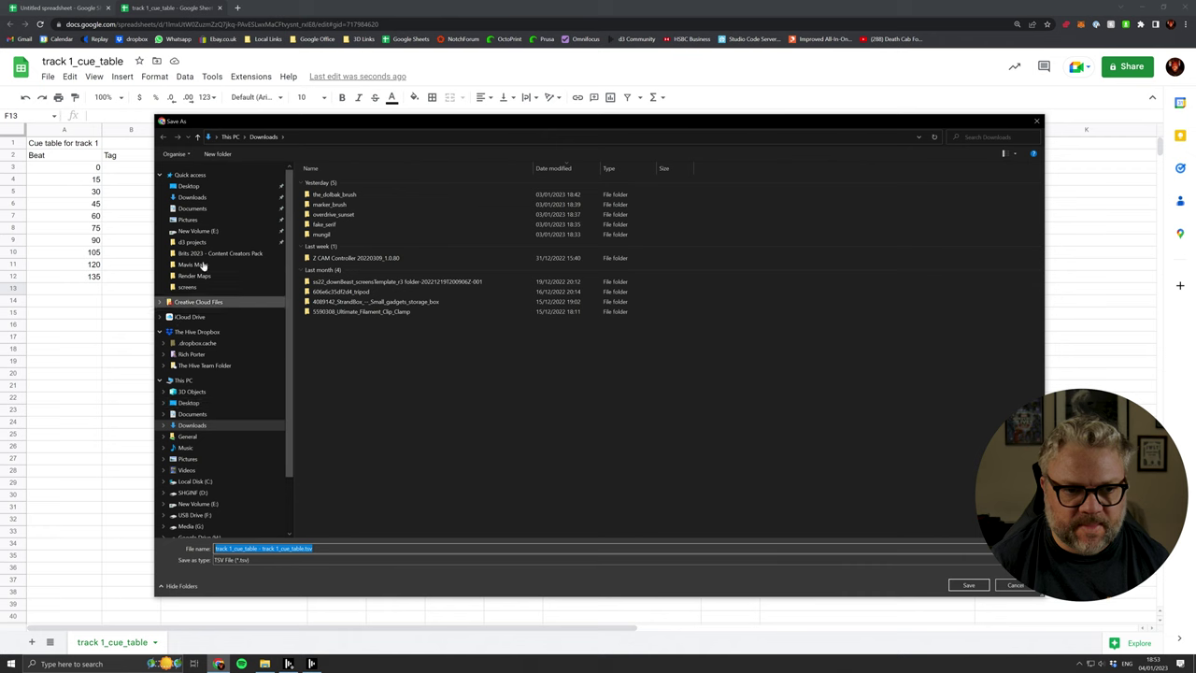
pyautogui.click(193, 198)
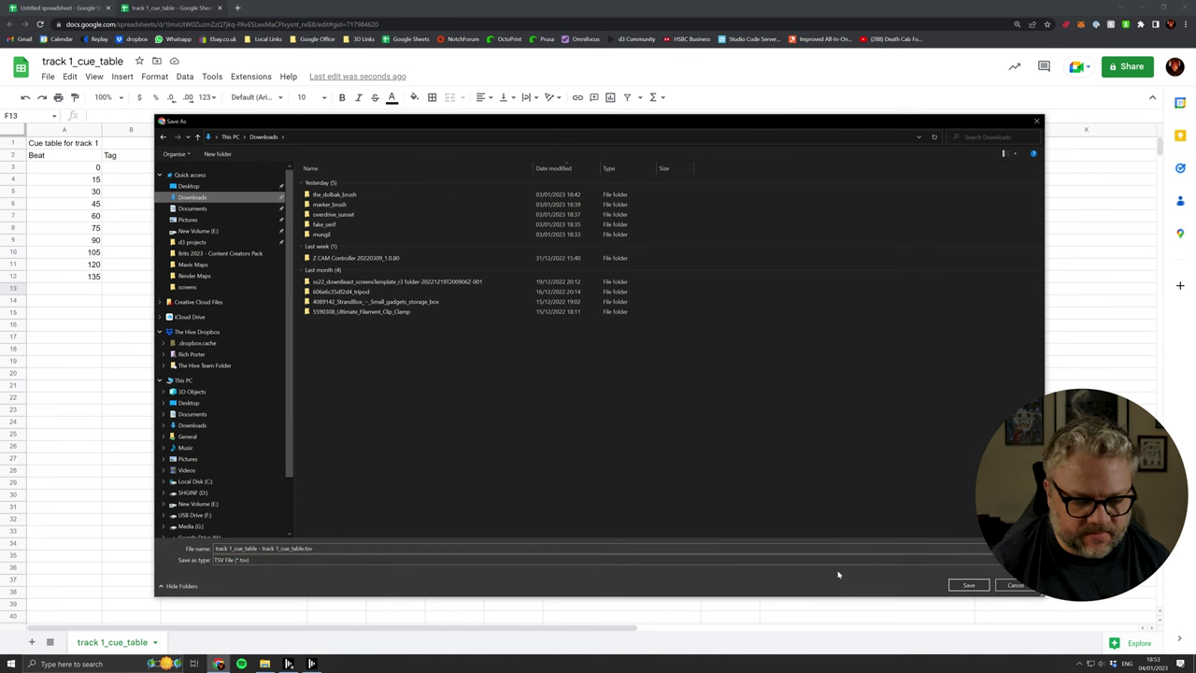
# Save the TSV and show it in the Downloads folder.
pyautogui.click(969, 585)
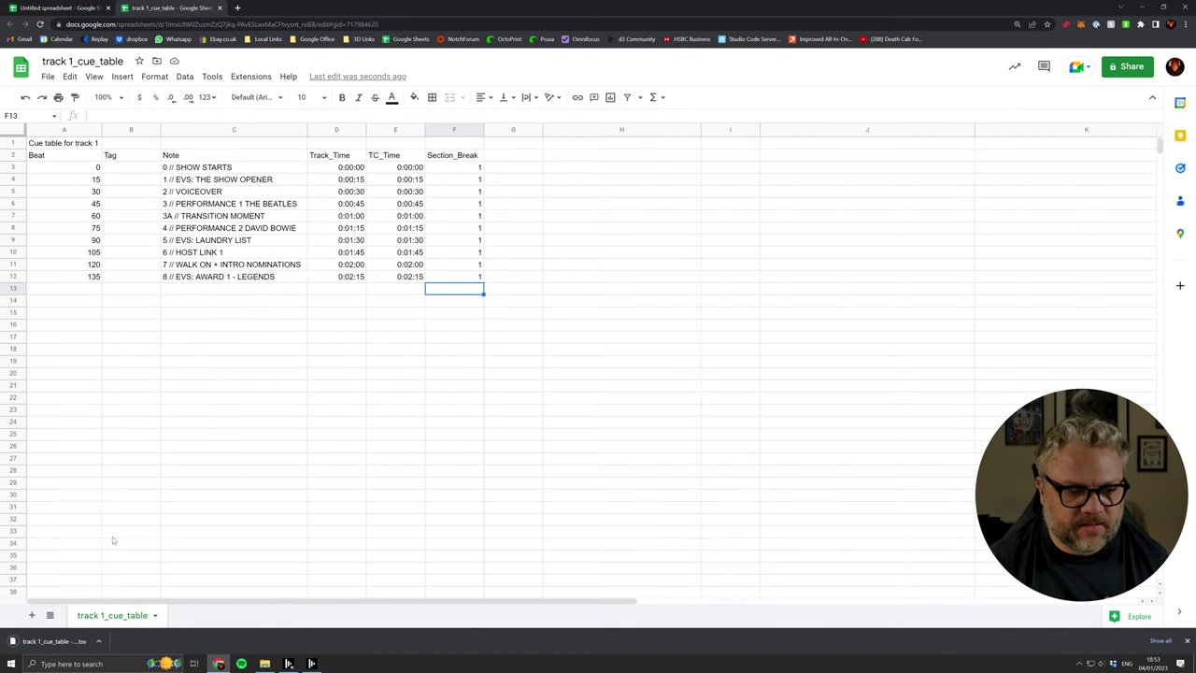
pyautogui.click(98, 643)
pyautogui.click(130, 604)
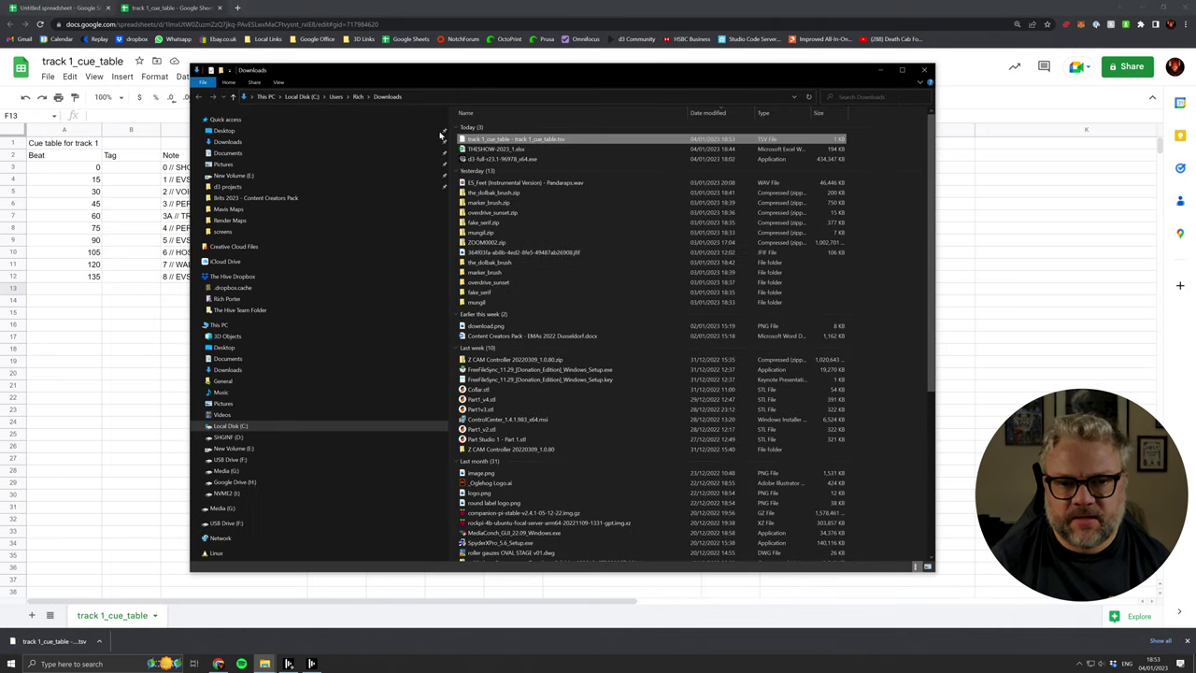
# Check the TSV's contents in Notepad, then open a second Explorer window.
pyautogui.rightClick(501, 142)
pyautogui.click(547, 157)
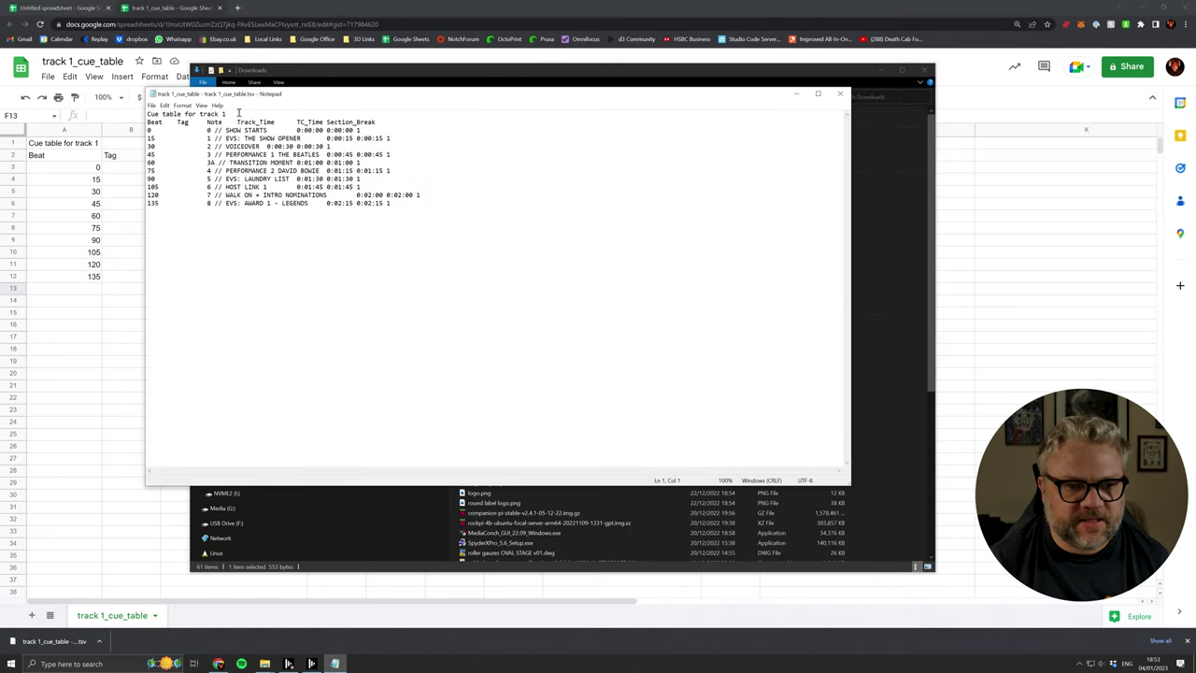
pyautogui.click(840, 93)
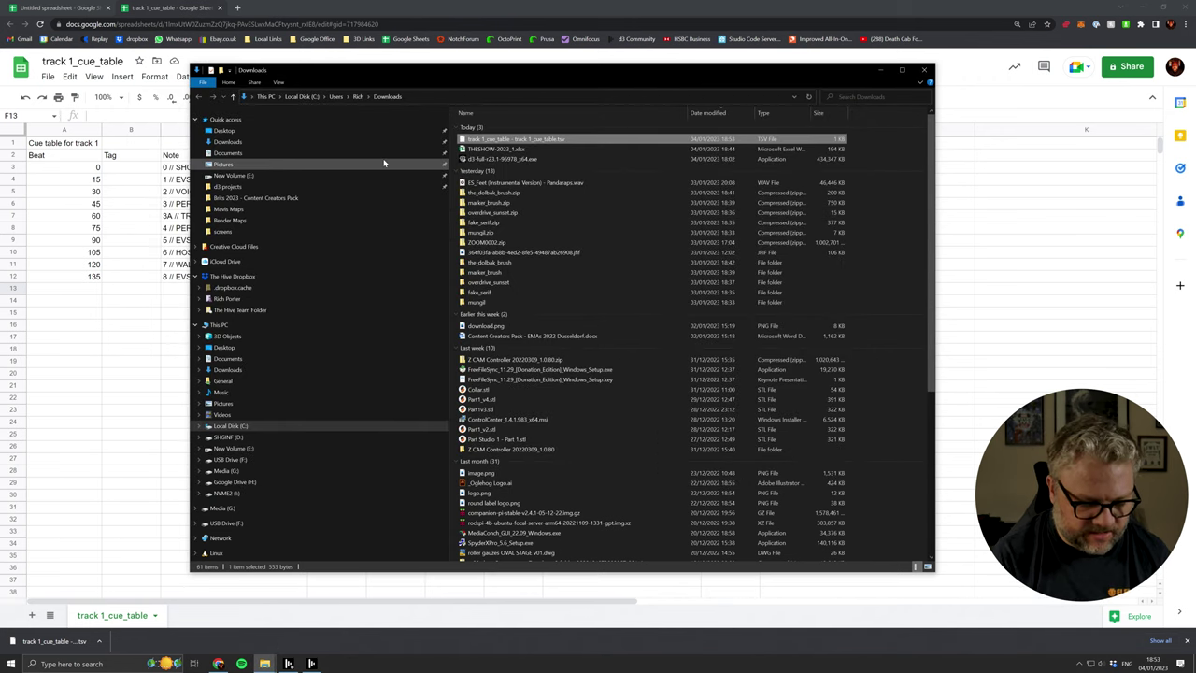
pyautogui.hotkey('ctrl', 'n')
# Browse to d3 projects > CueTables > objects > table on New Volume (E:).
pyautogui.moveTo(264, 81); pyautogui.dragTo(598, 107)
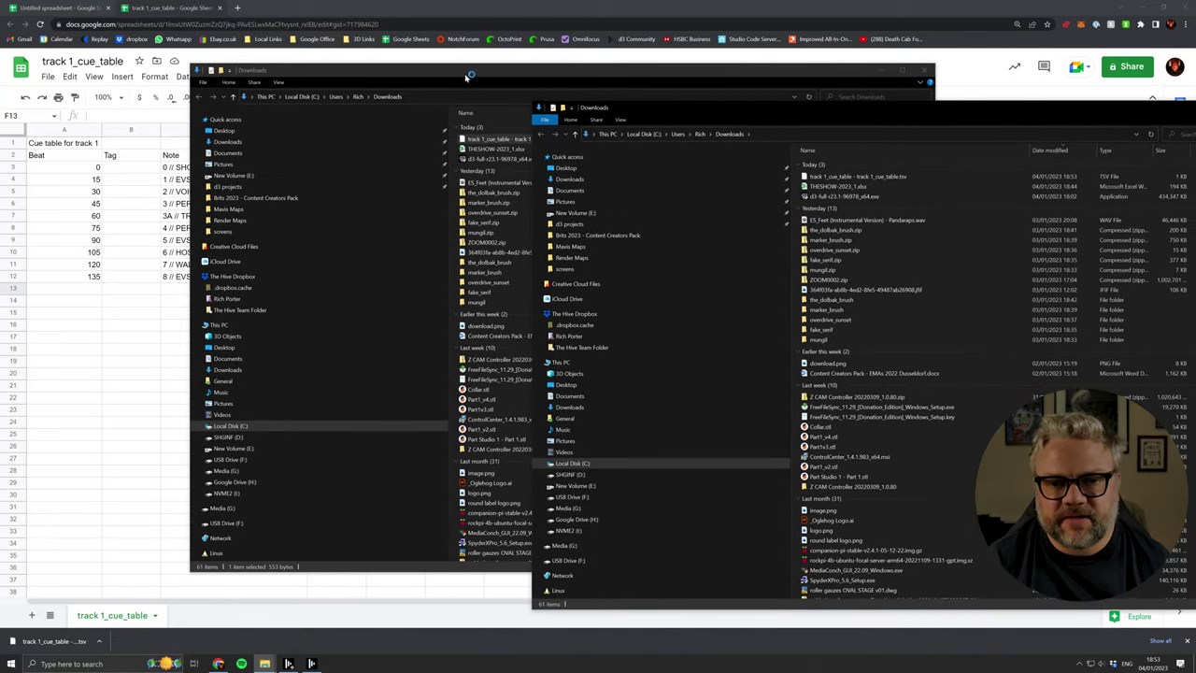
pyautogui.click(569, 224)
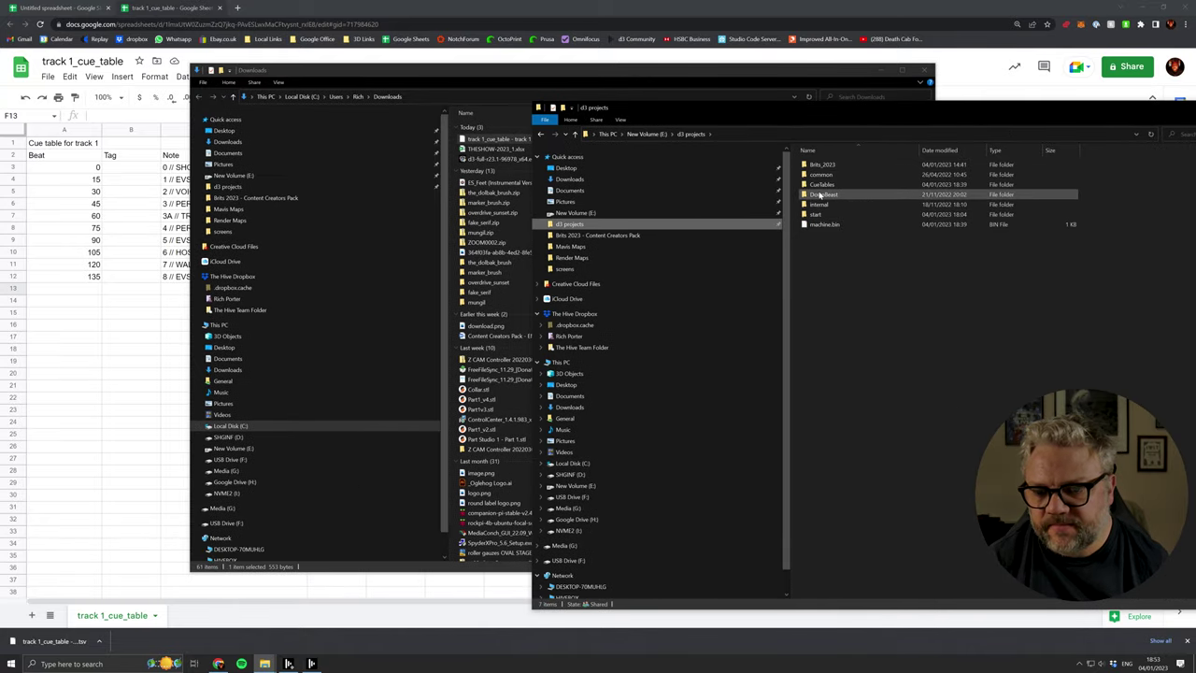
pyautogui.doubleClick(878, 195)
pyautogui.hotkey('alt', 'Left')
pyautogui.doubleClick(833, 184)
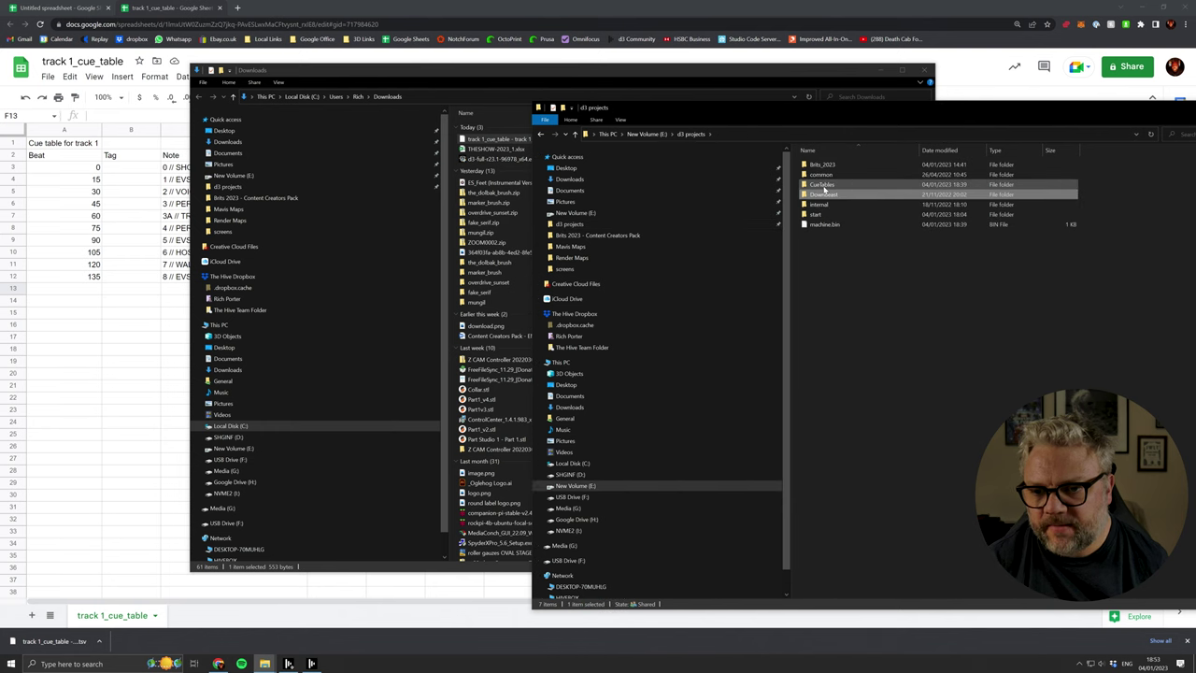
pyautogui.doubleClick(818, 195)
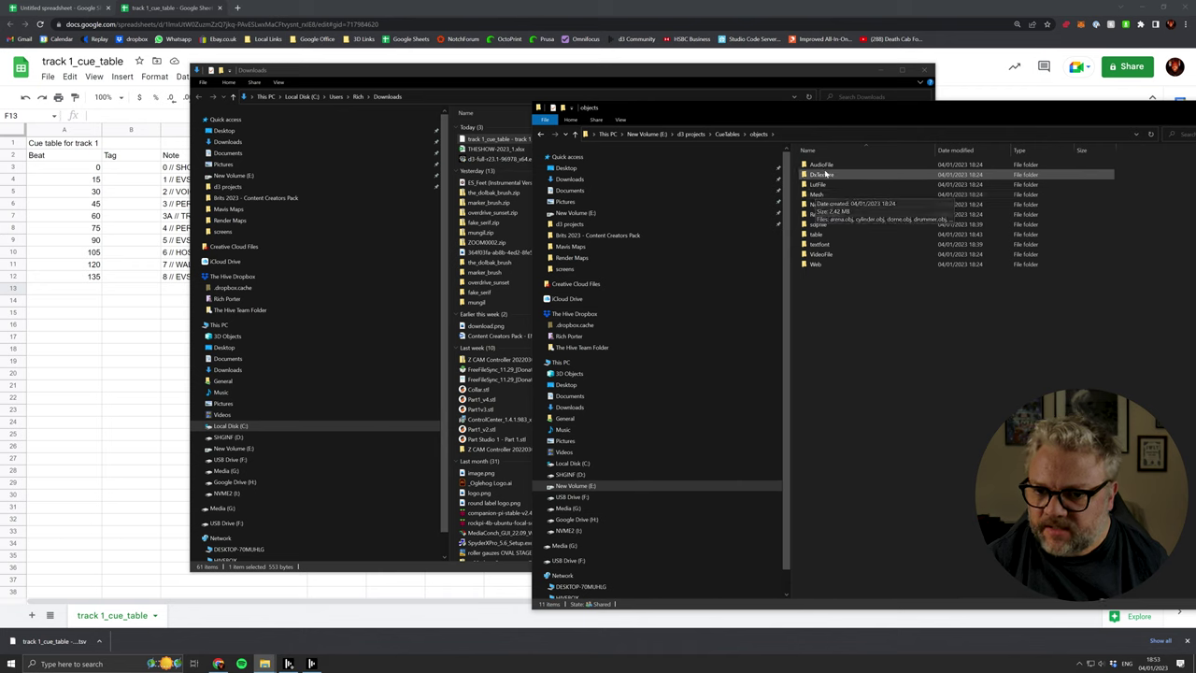
pyautogui.doubleClick(814, 234)
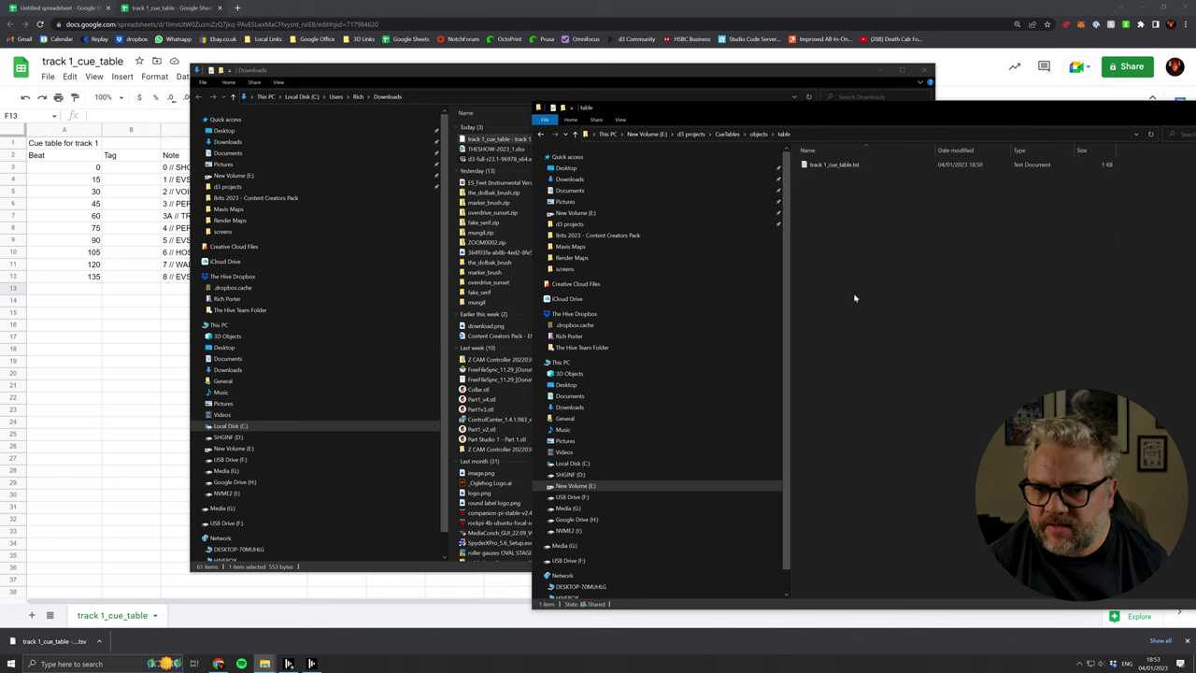
# Rename the downloaded TSV cue table to track 1_cue_table.txt, accepting the extension change.
pyautogui.click(841, 166)
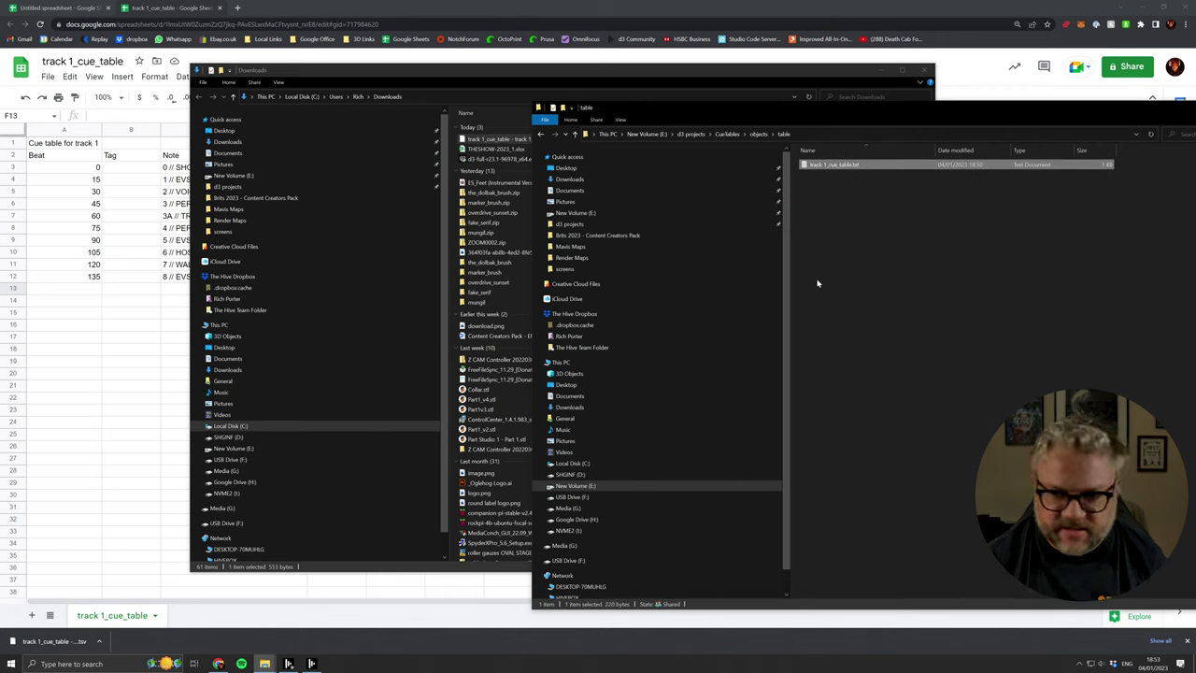
pyautogui.press('F2')
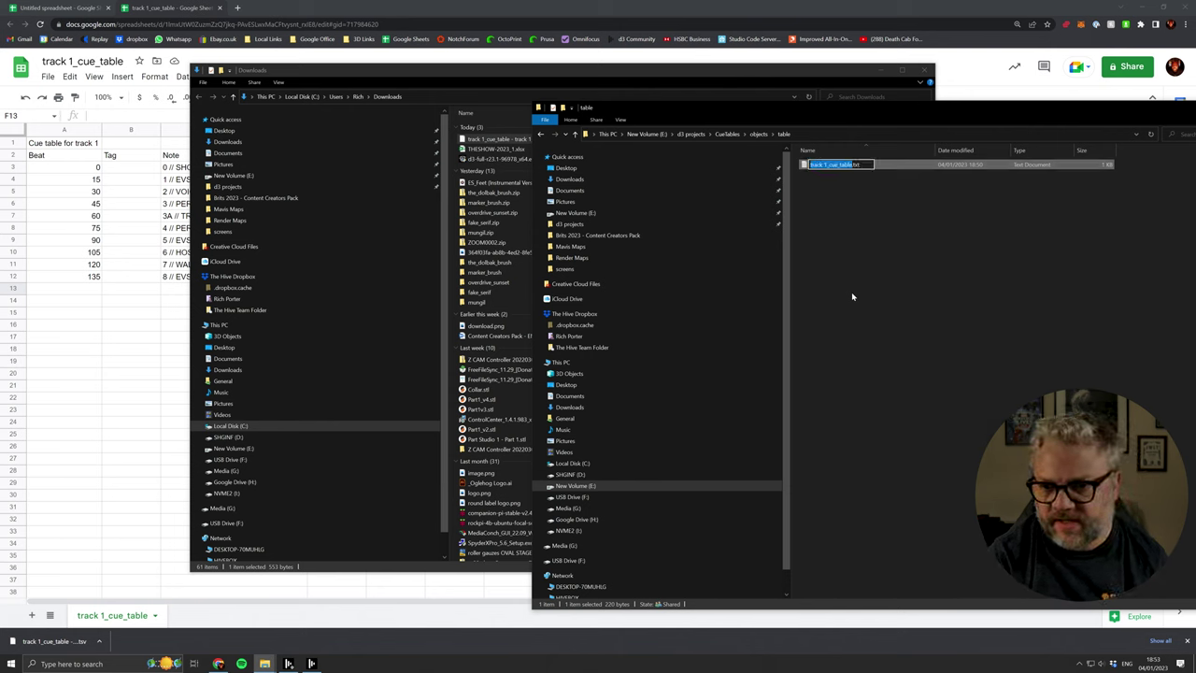
pyautogui.hotkey('ctrl', 'a')
pyautogui.hotkey('ctrl', 'c')
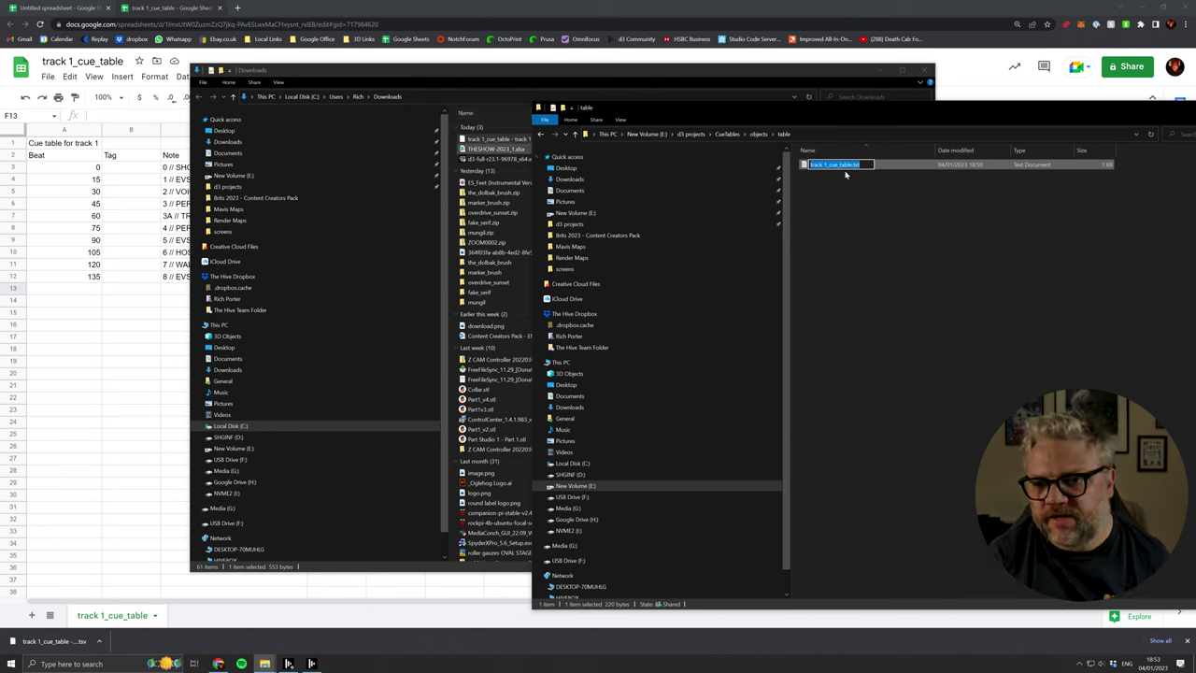
pyautogui.click(496, 142)
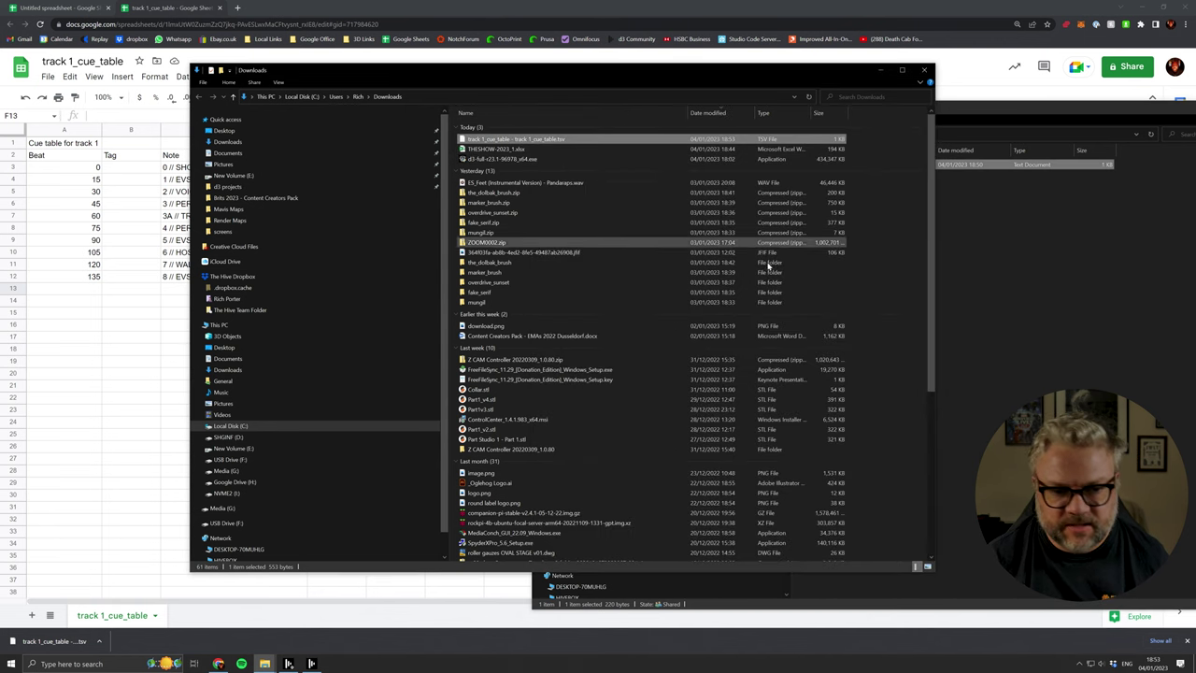
pyautogui.press('F2')
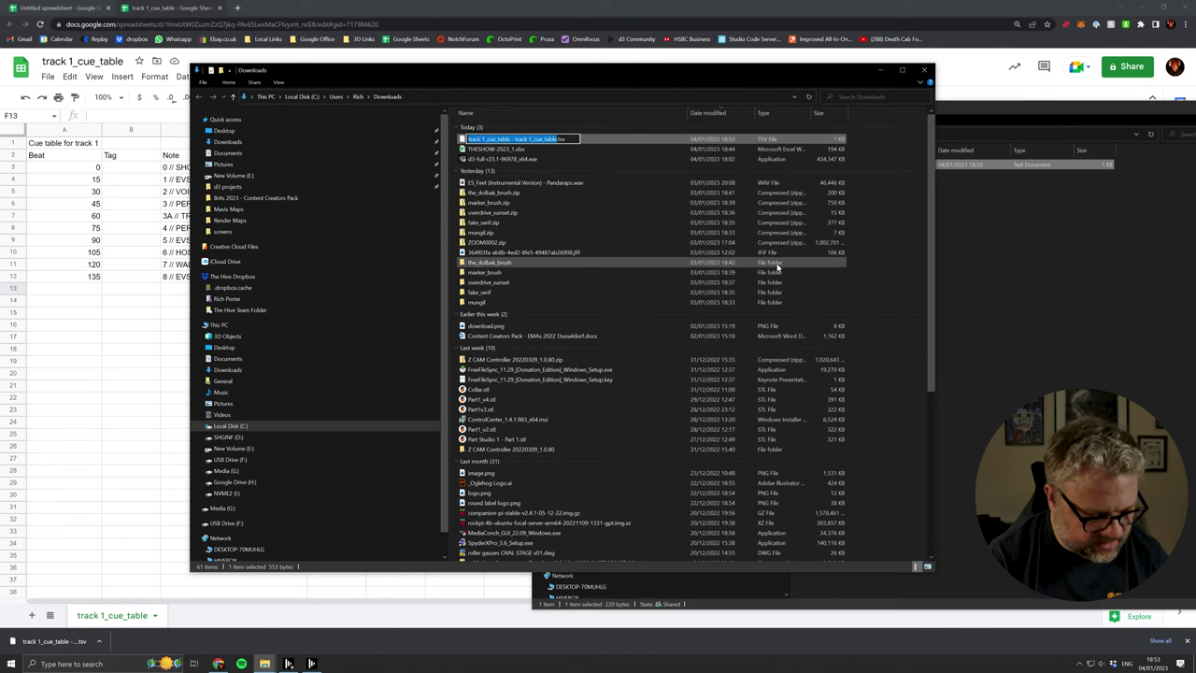
pyautogui.hotkey('ctrl', 'v')
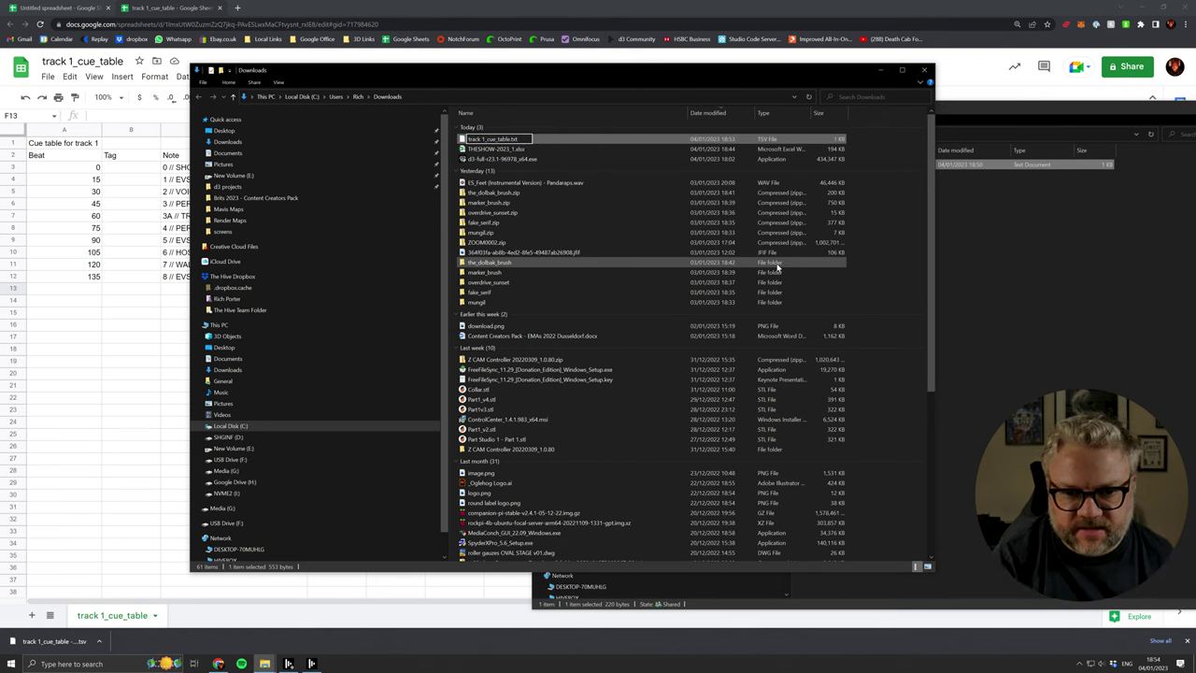
pyautogui.press('Return')
pyautogui.click(627, 340)
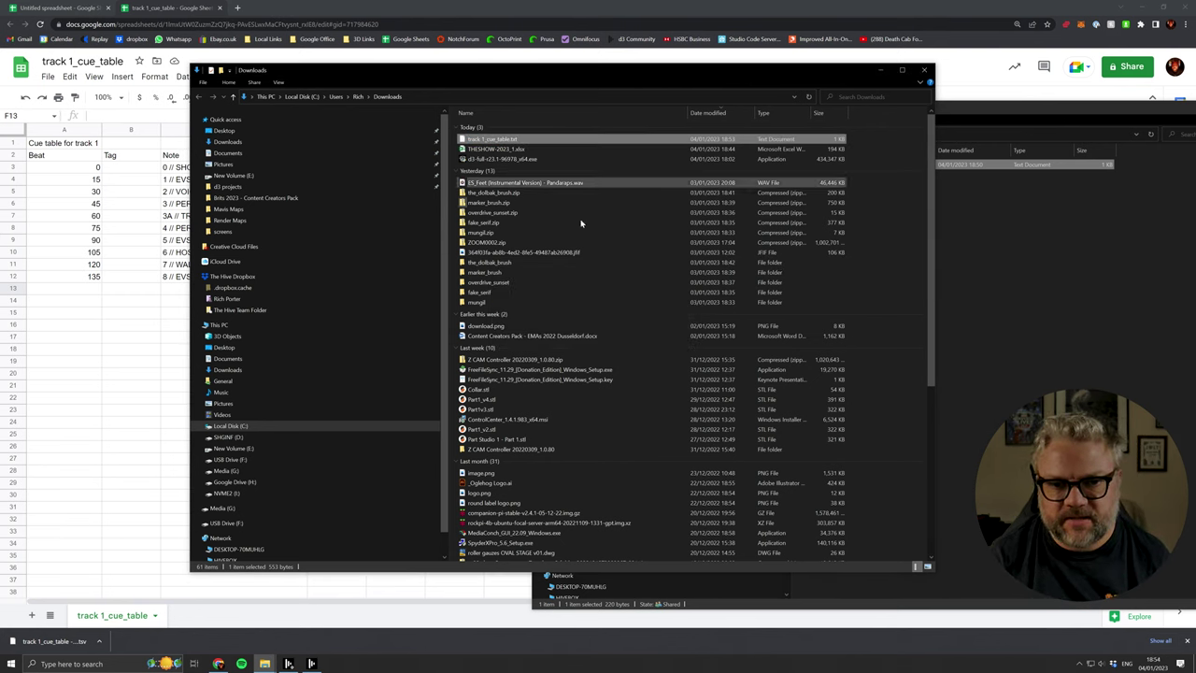
# Copy track 1_cue_table.txt into the table folder, replacing the old file, and return to disguise.
pyautogui.moveTo(589, 70); pyautogui.dragTo(445, 105)
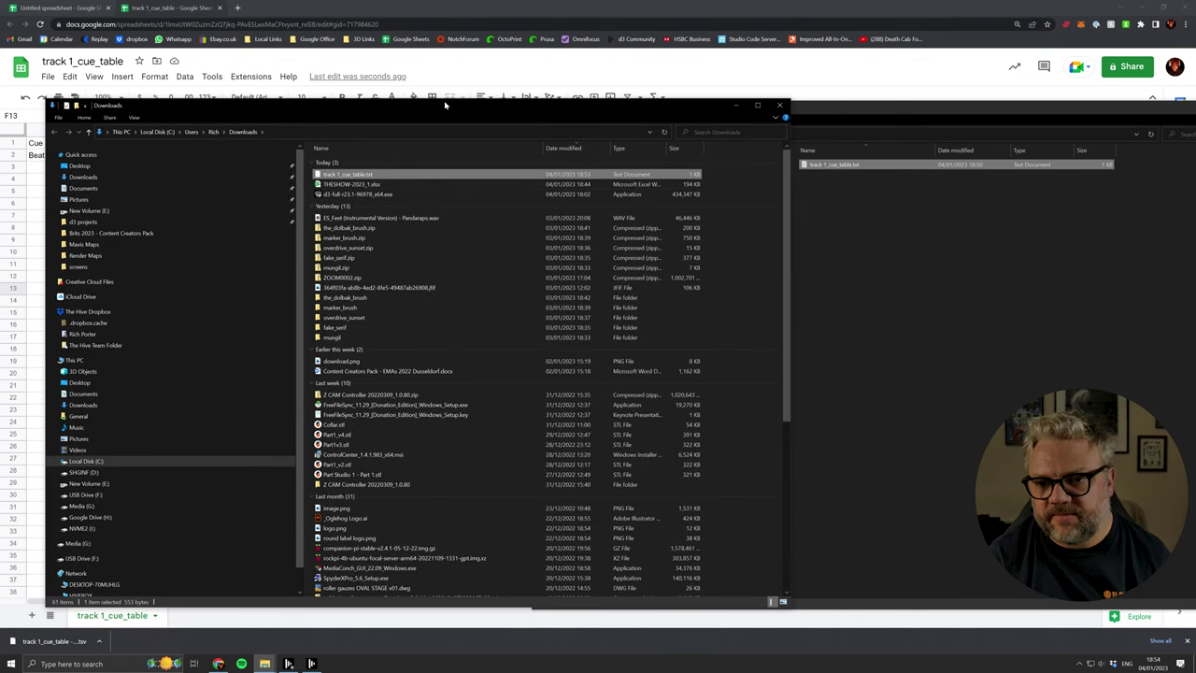
pyautogui.moveTo(353, 175); pyautogui.dragTo(940, 289)
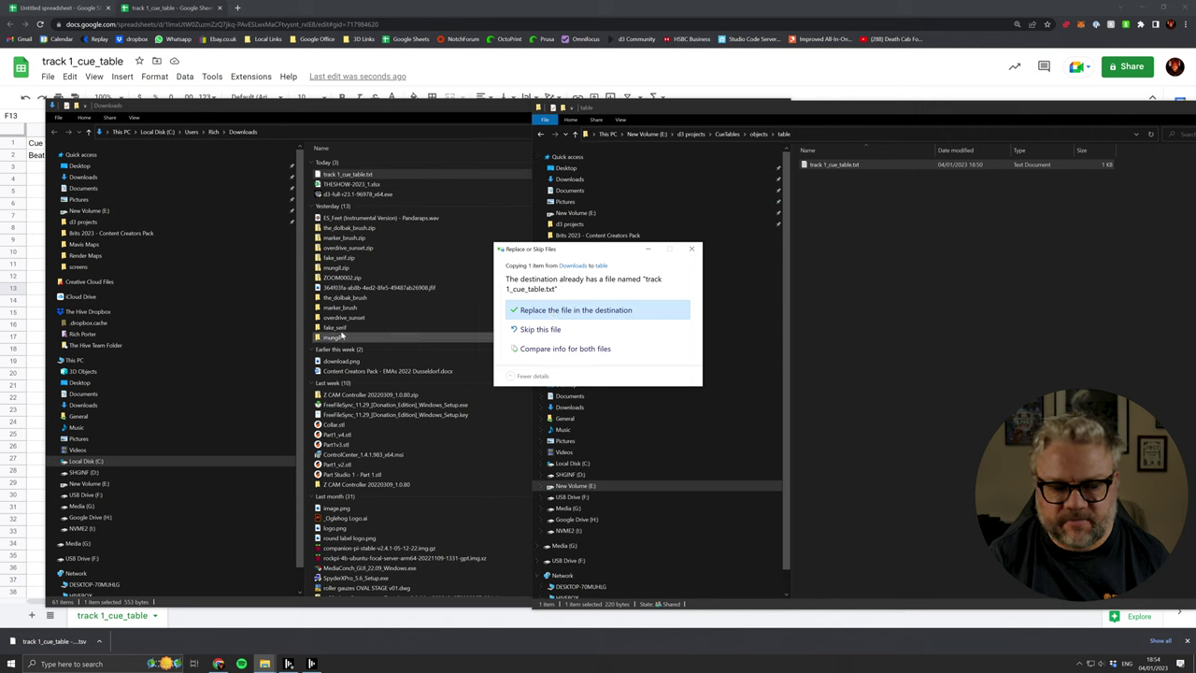
pyautogui.click(561, 311)
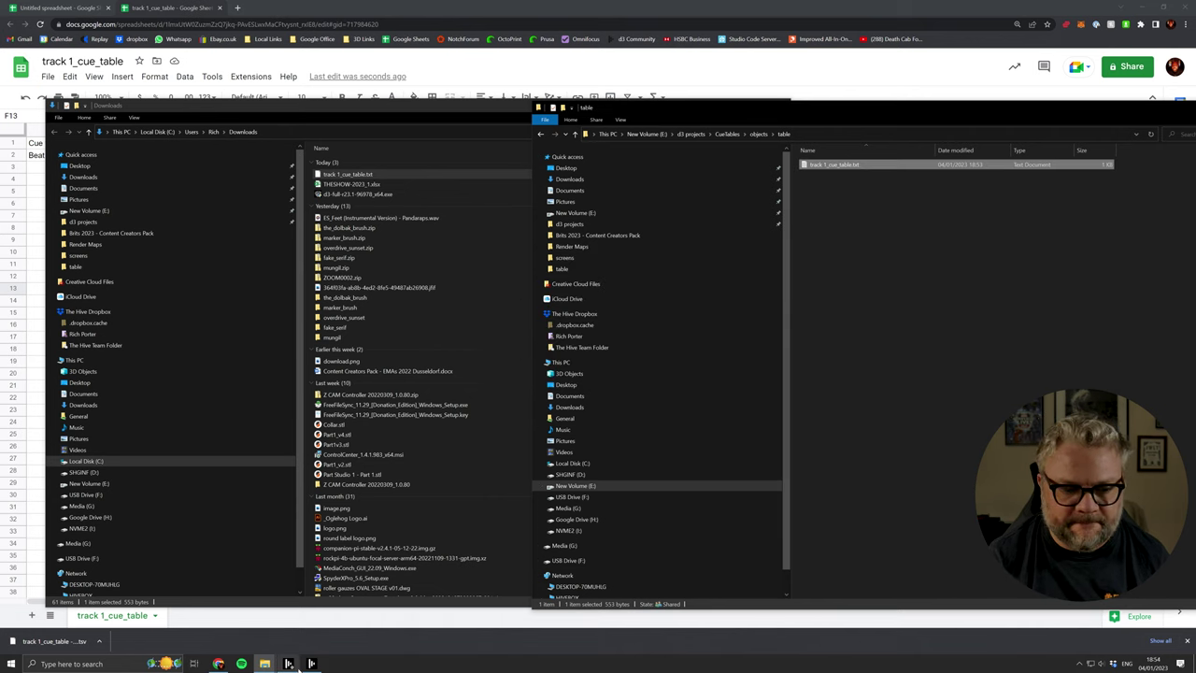
pyautogui.click(288, 663)
pyautogui.click(312, 663)
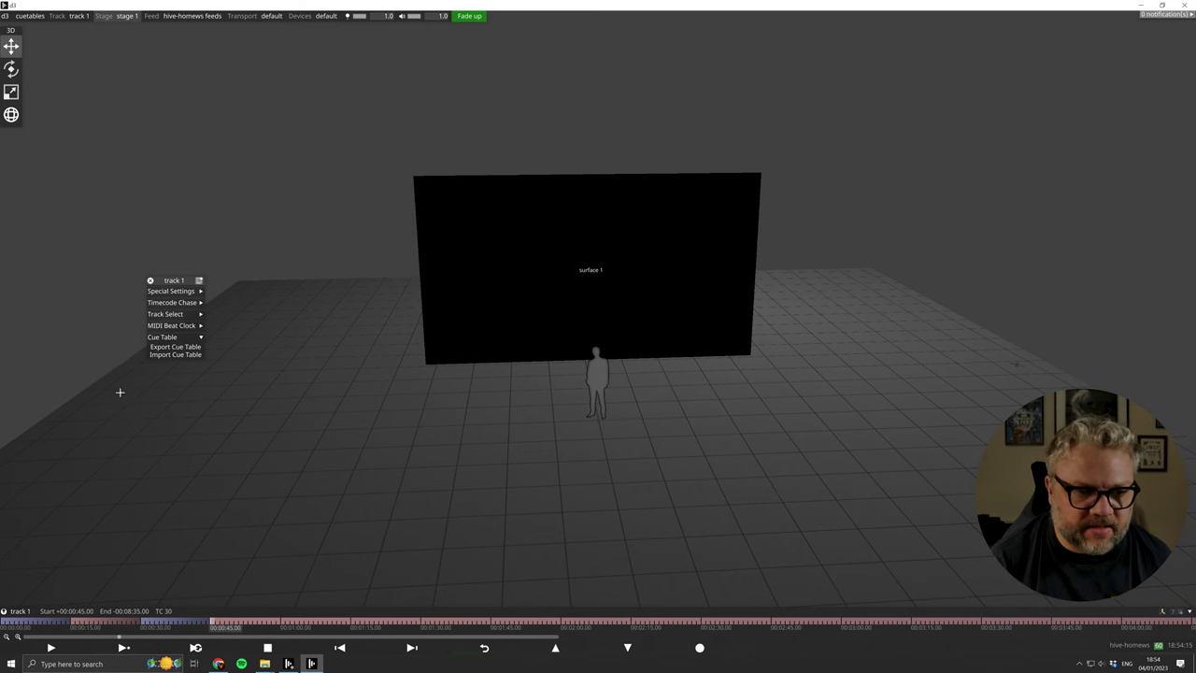
# Import the updated cue table into track 1 from its Cue Table menu.
pyautogui.click(170, 355)
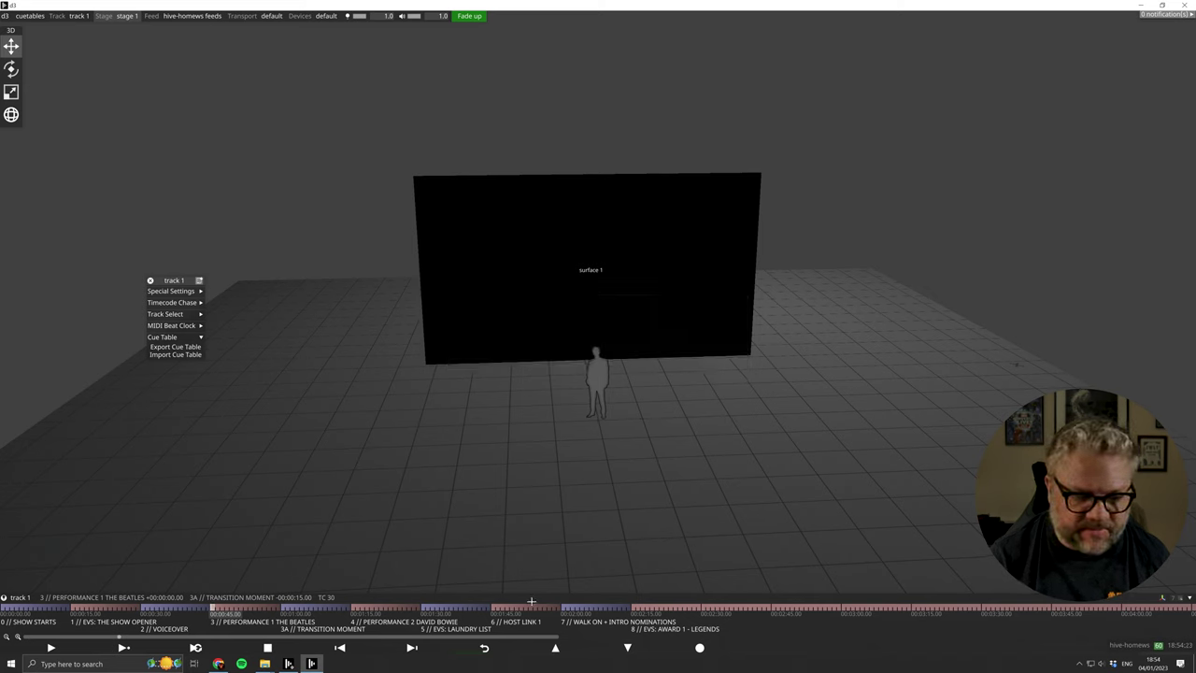
# Add an Intro Video layer at the start of track 1, trimmed to the opening cues.
pyautogui.rightClick(74, 605)
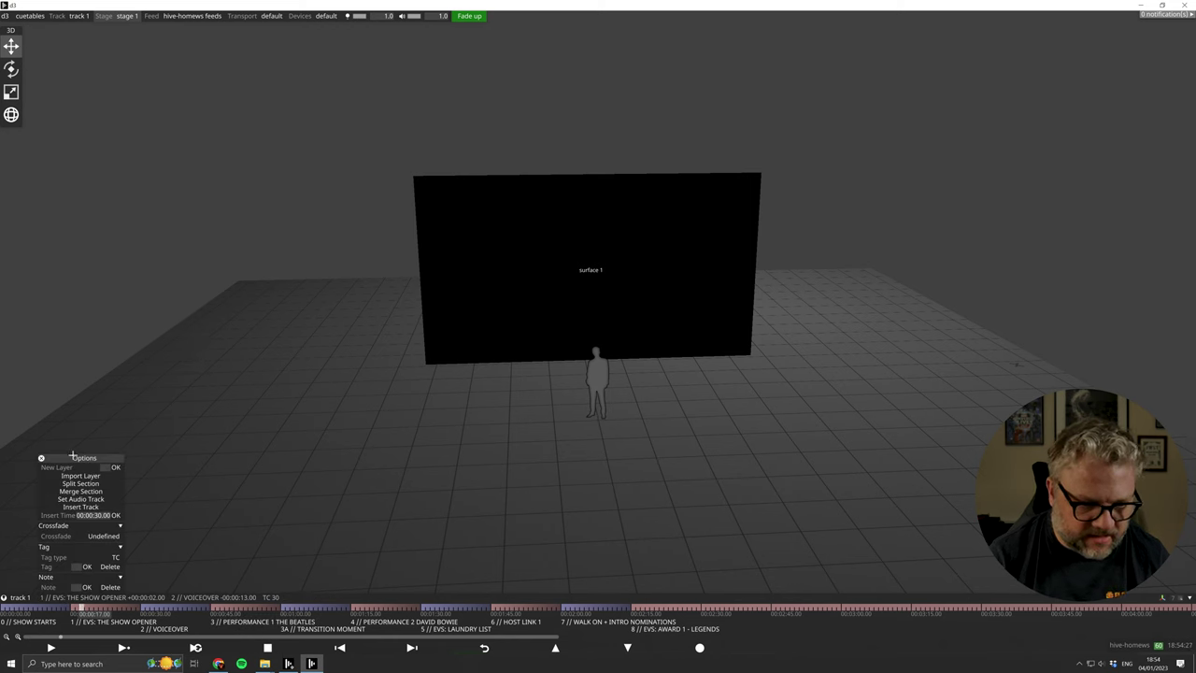
pyautogui.click(210, 601)
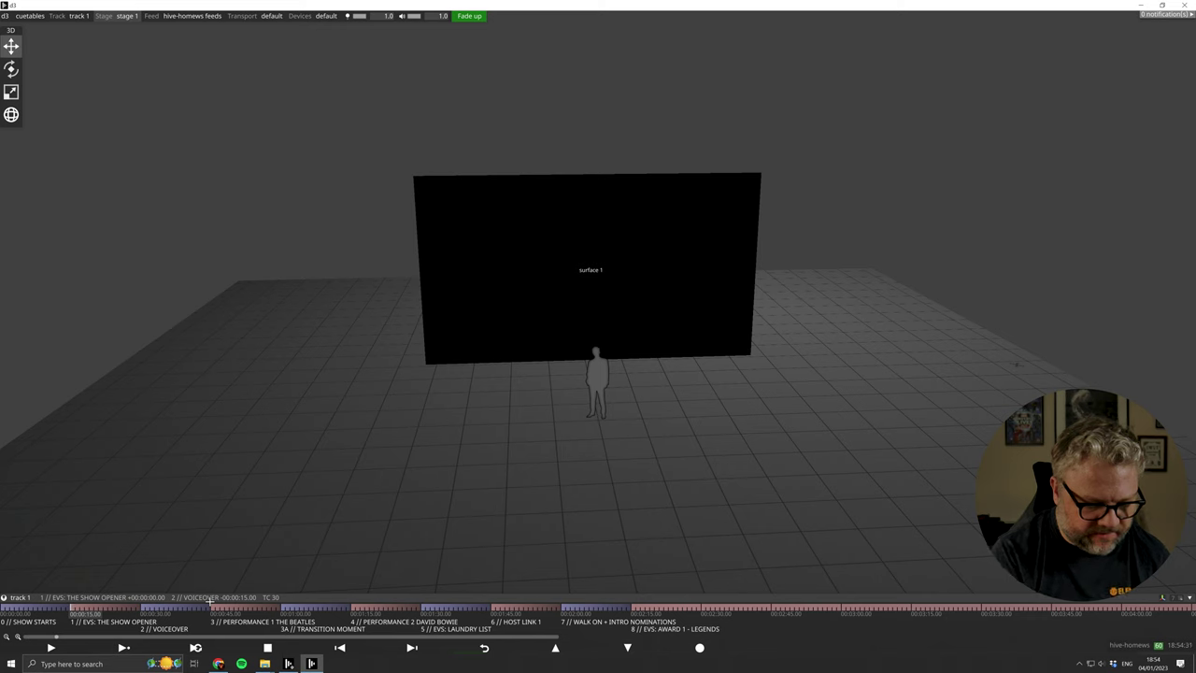
pyautogui.rightClick(209, 601)
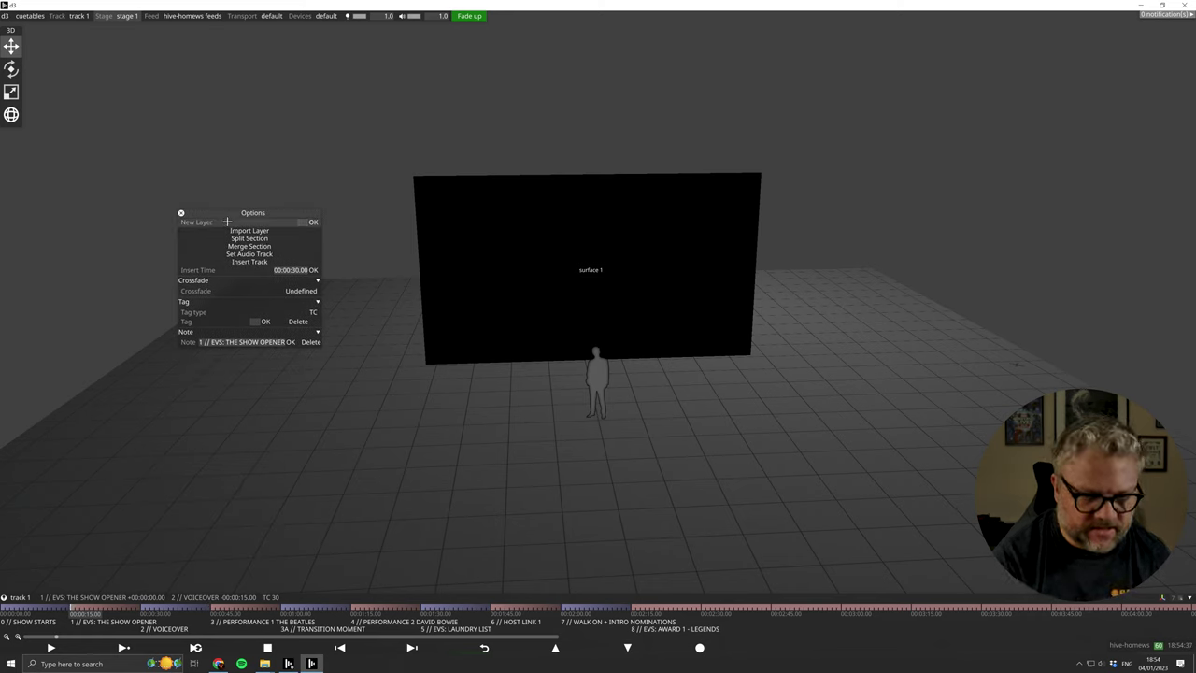
pyautogui.click(227, 221)
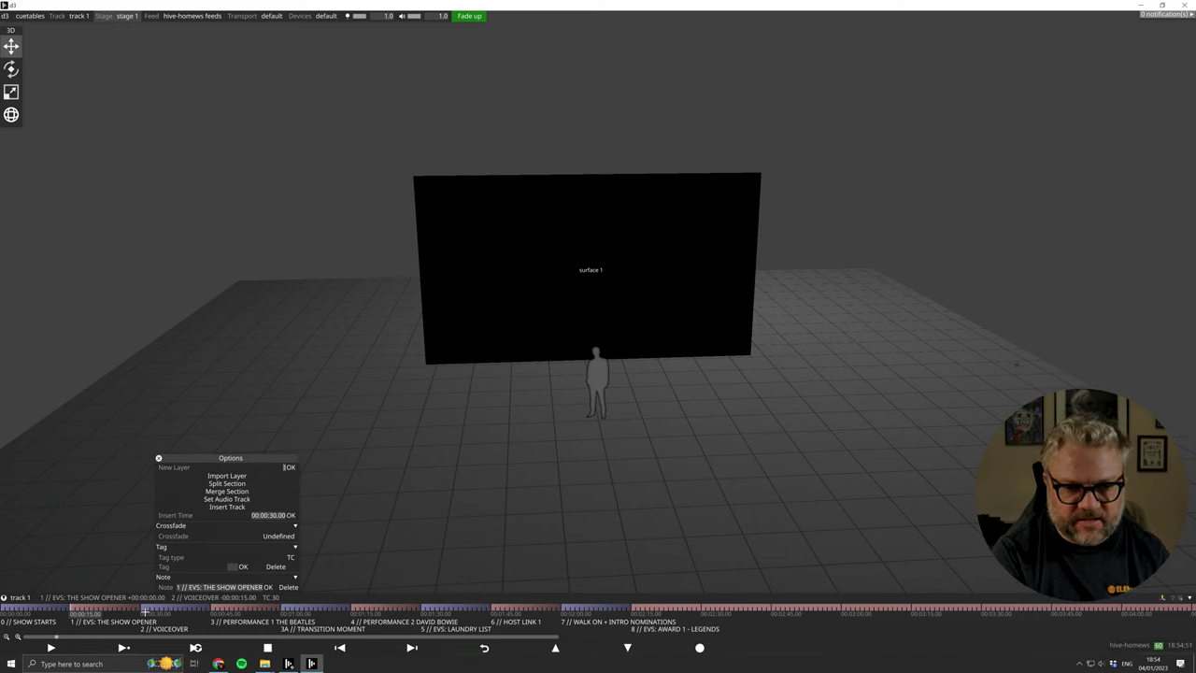
pyautogui.write('Video')
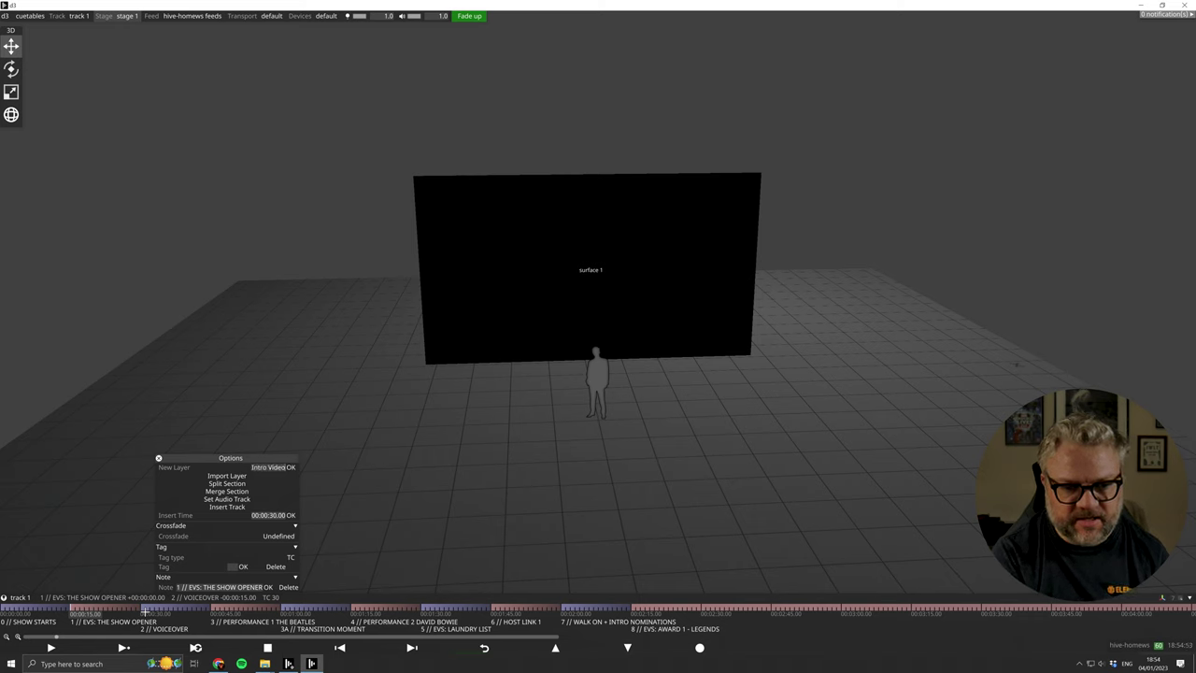
pyautogui.press('Return')
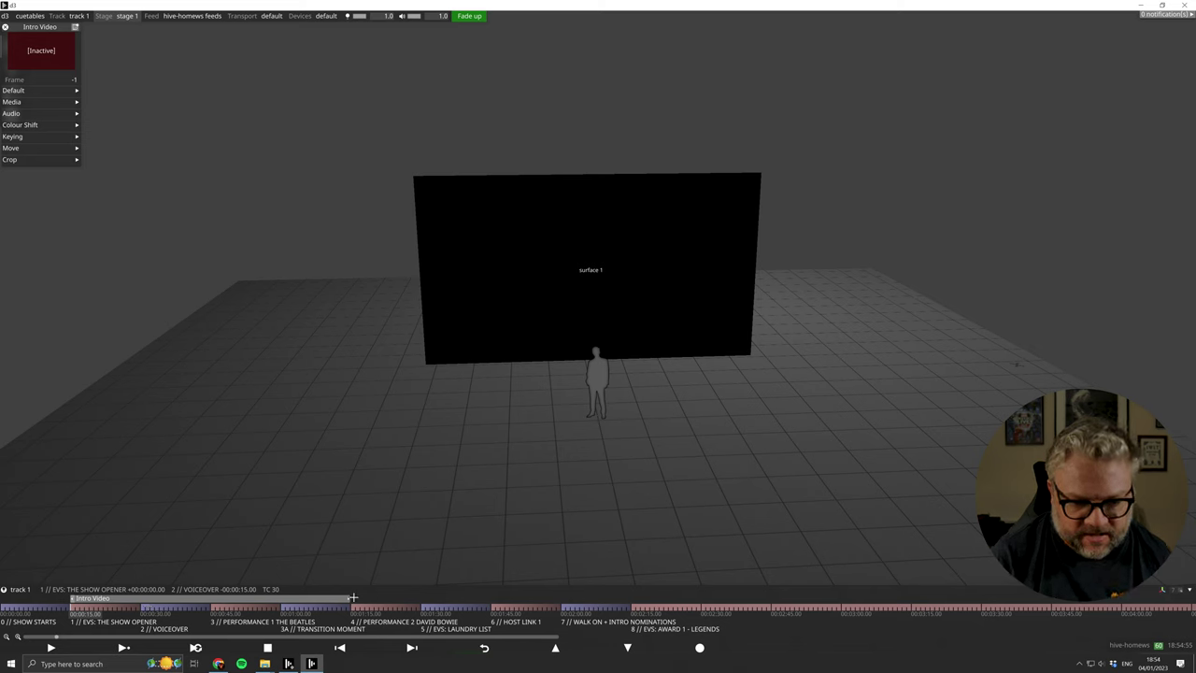
pyautogui.moveTo(351, 598); pyautogui.dragTo(141, 600)
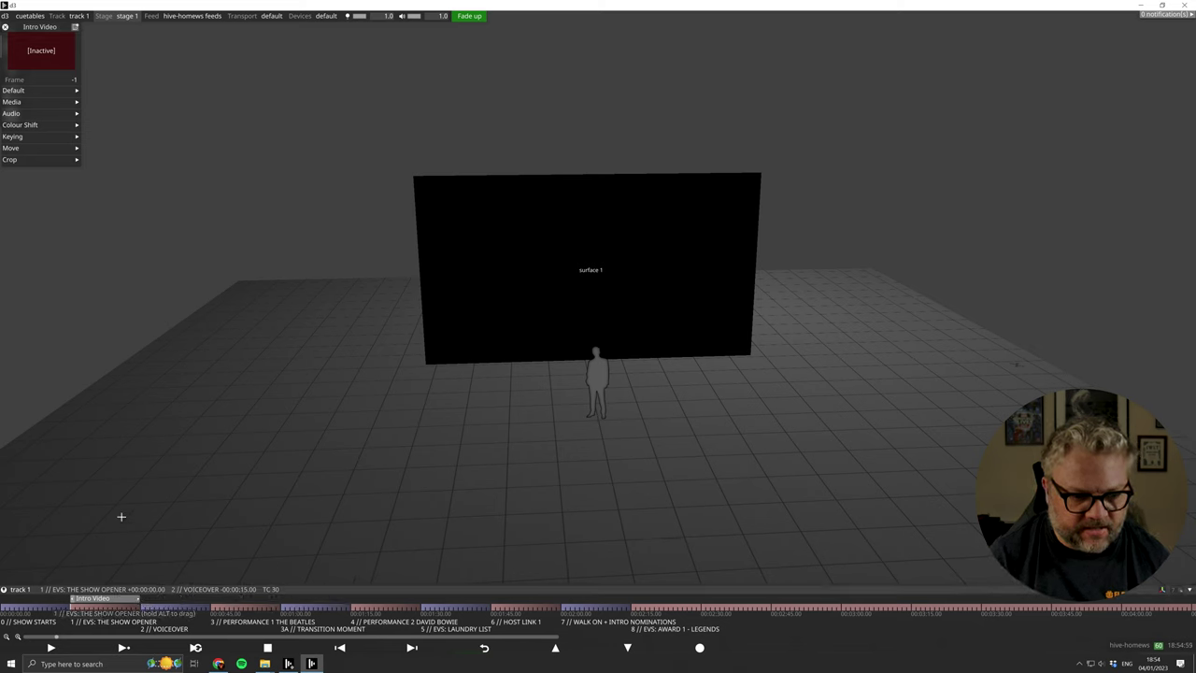
pyautogui.click(86, 594)
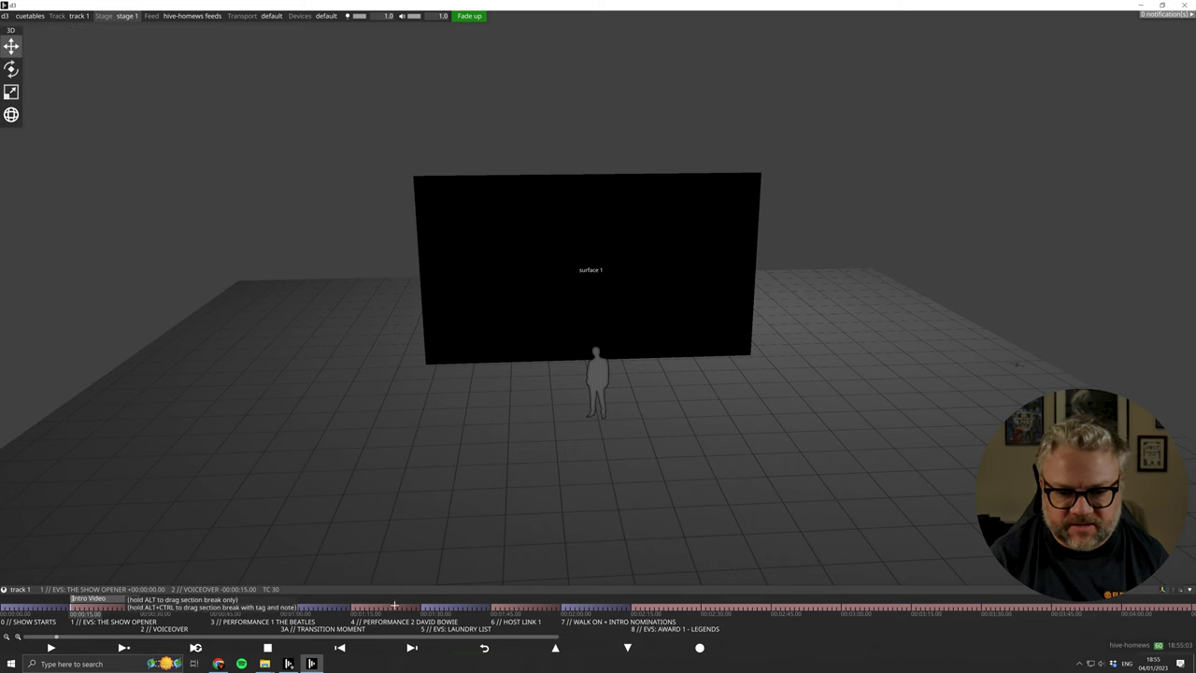